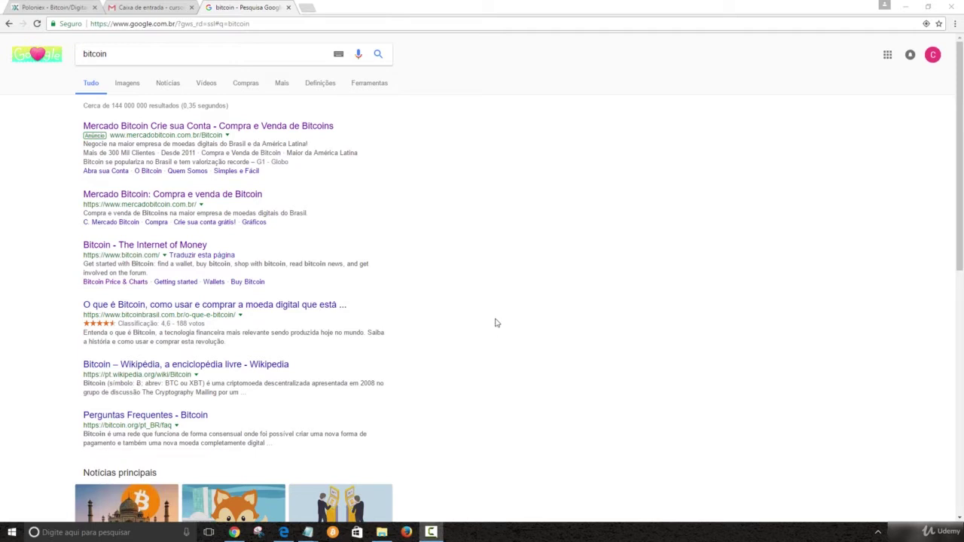
pyautogui.click(196, 25)
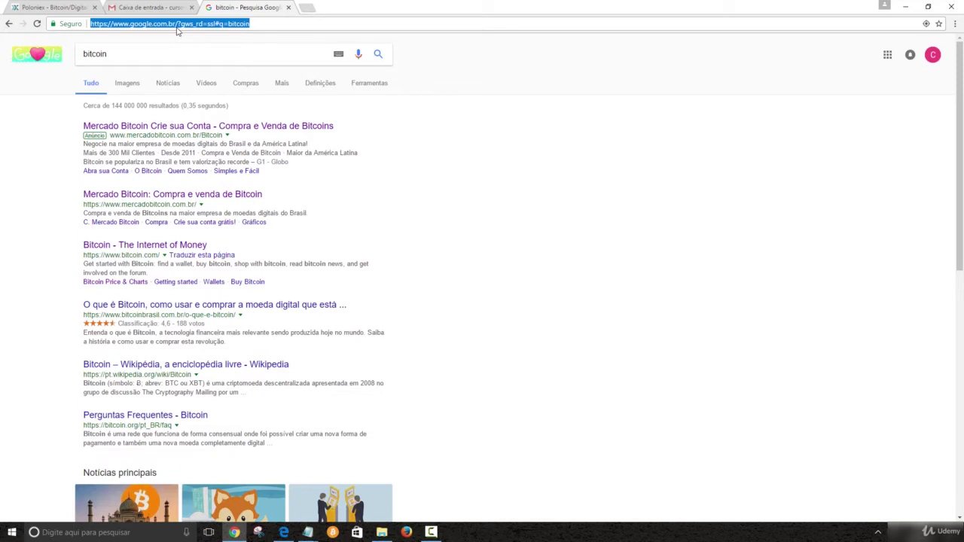
pyautogui.write('ww')
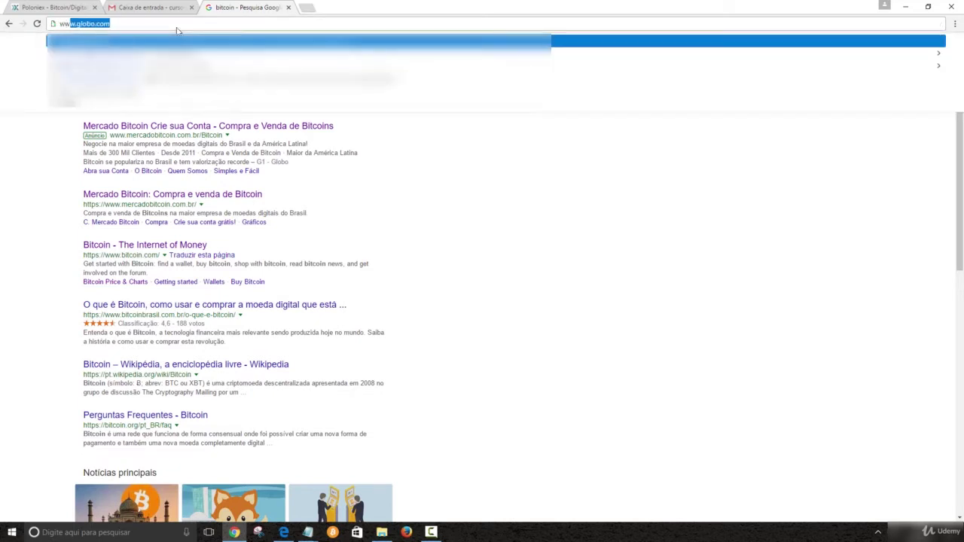
pyautogui.write('w.foxbit.com.br')
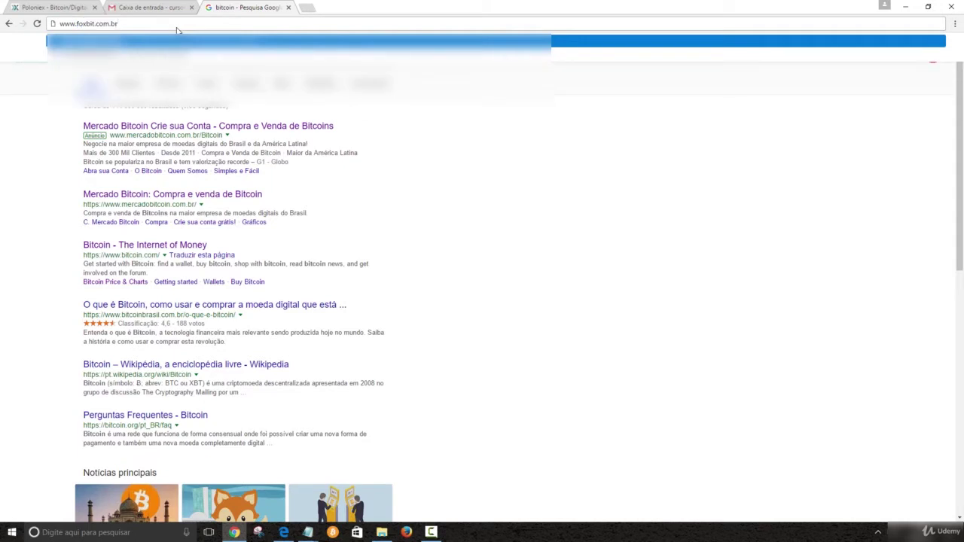
pyautogui.press('Return')
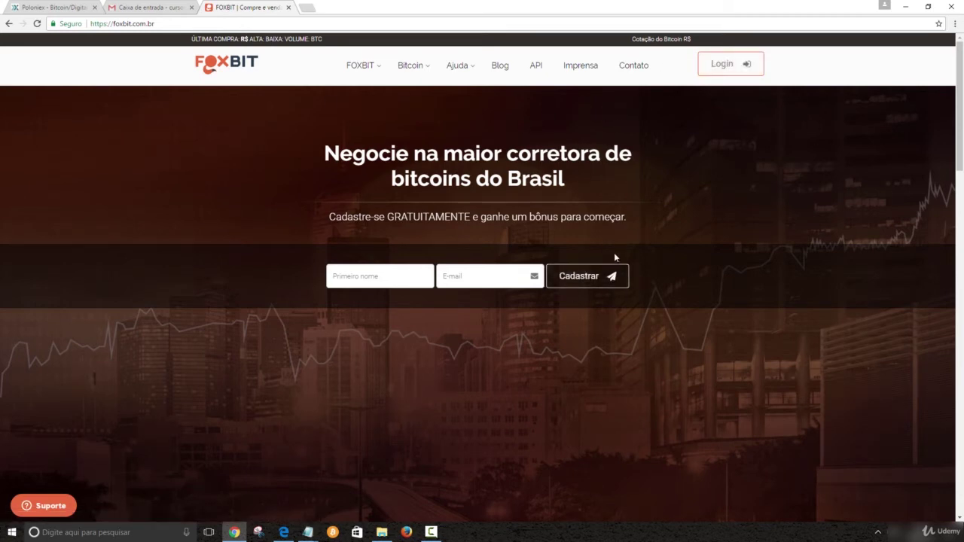
pyautogui.moveTo(171, 23); pyautogui.dragTo(1, 22)
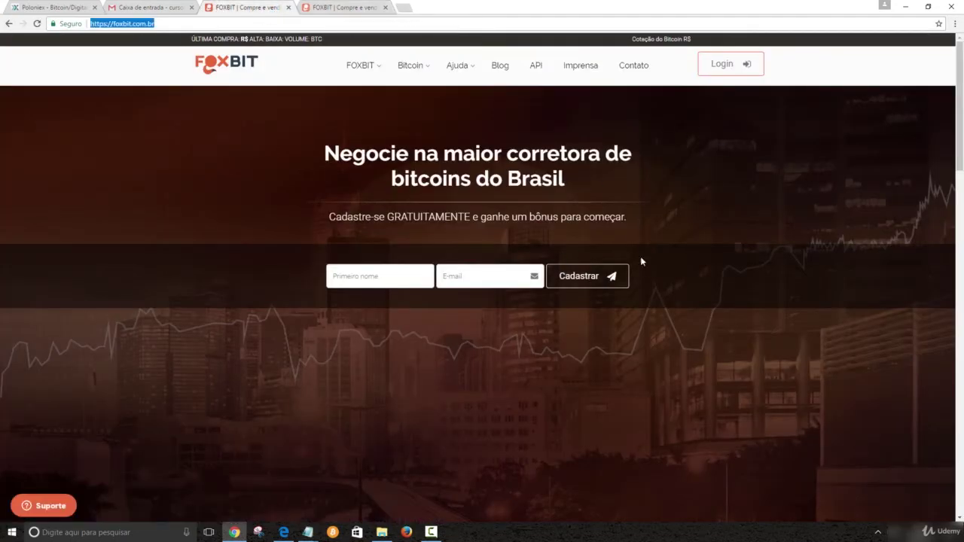
pyautogui.click(729, 65)
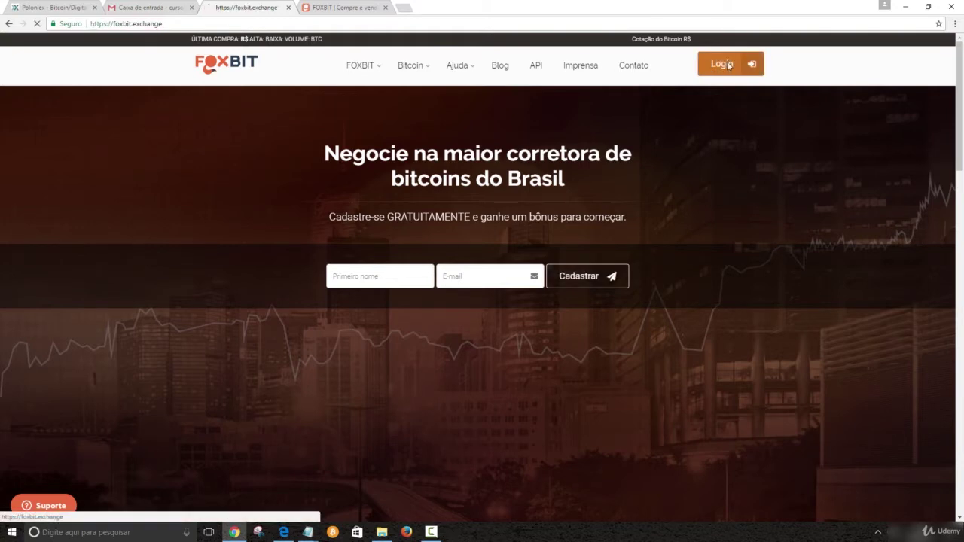
# Move between the landing and exchange tabs to reach the foxbit.exchange sign-up form.
pyautogui.click(151, 23)
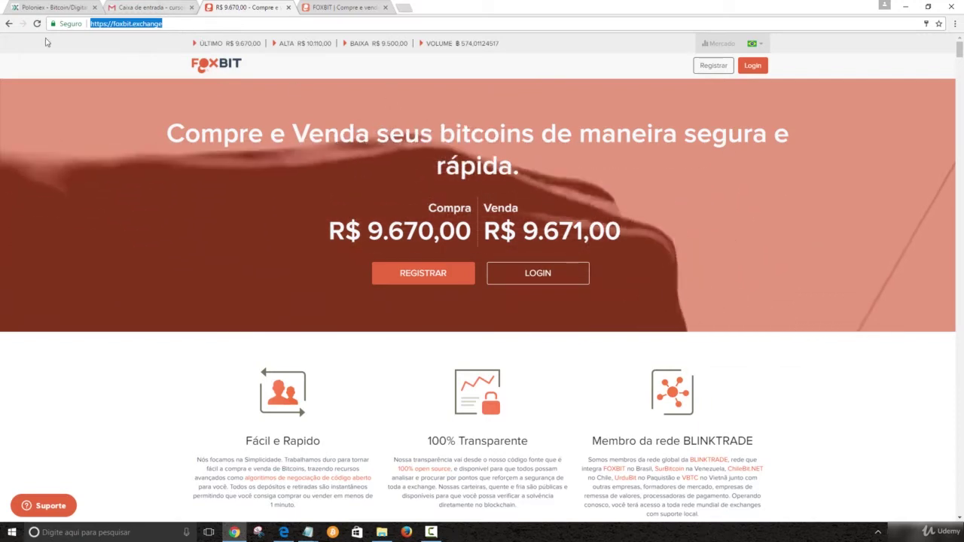
pyautogui.click(335, 7)
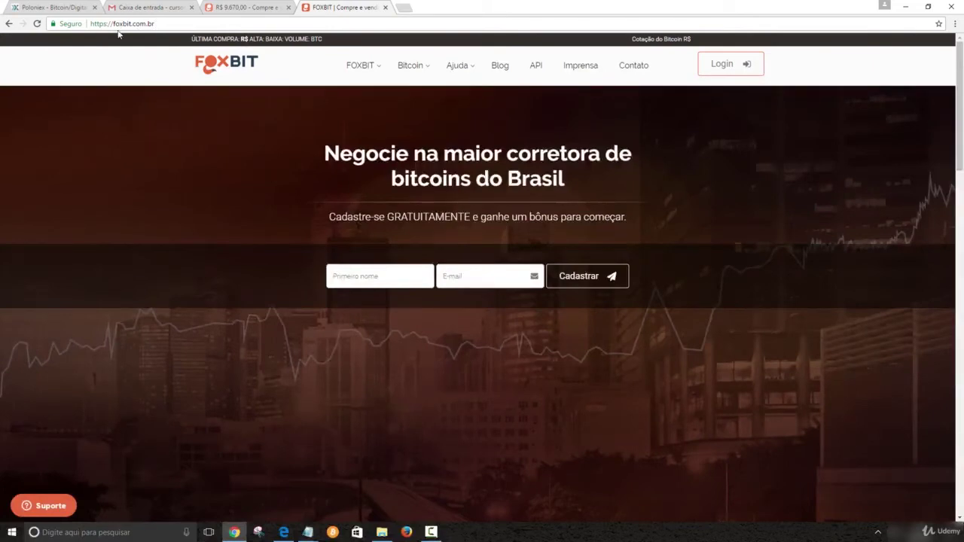
pyautogui.click(162, 23)
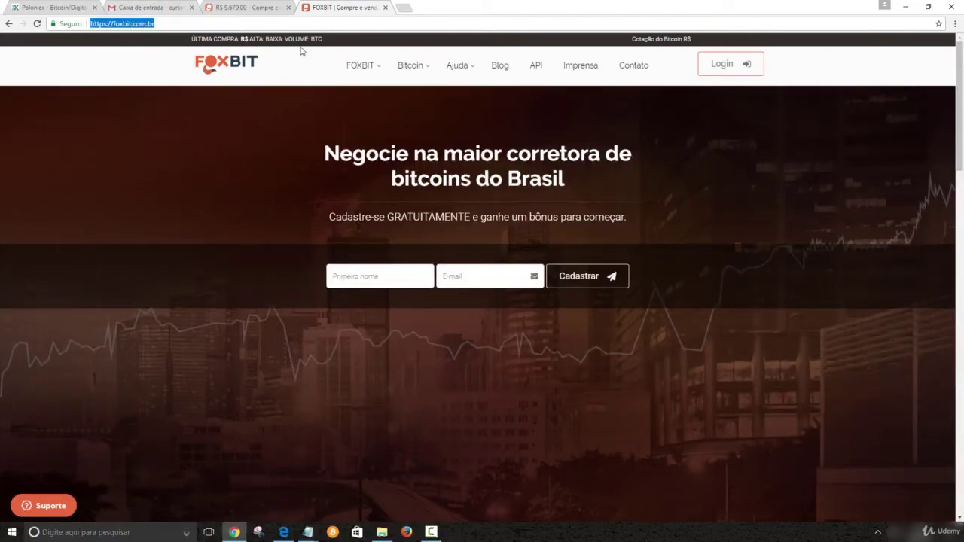
pyautogui.click(581, 281)
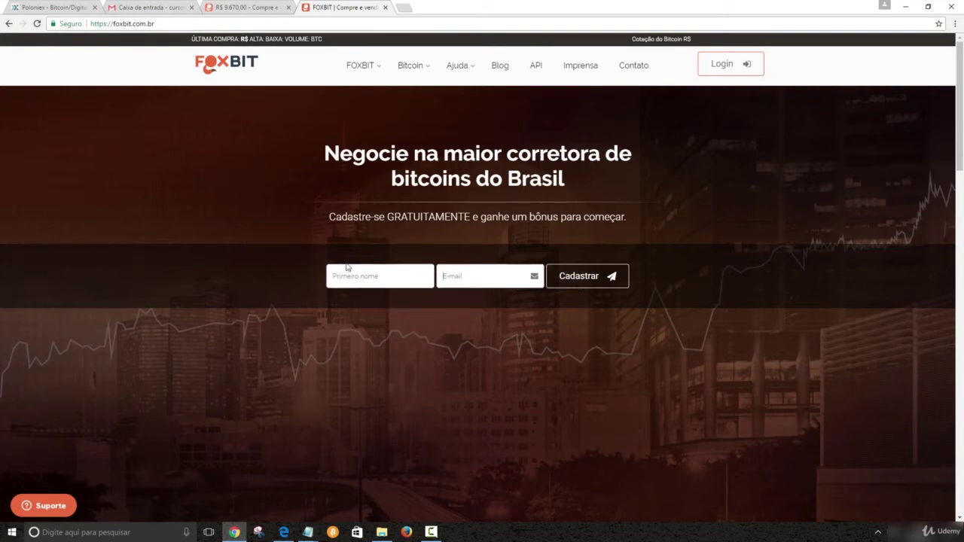
pyautogui.click(261, 7)
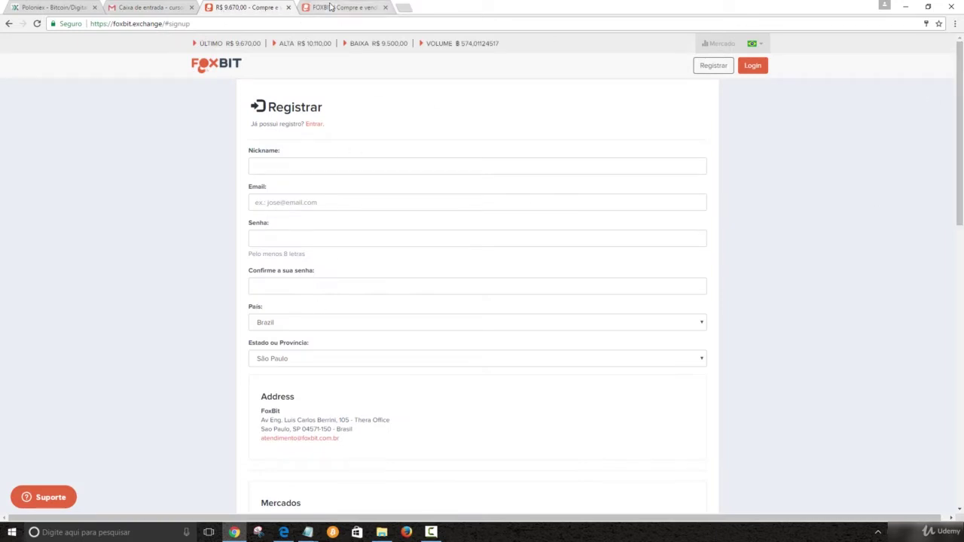
pyautogui.hotkey('ctrl', 'Tab')
pyautogui.click(125, 24)
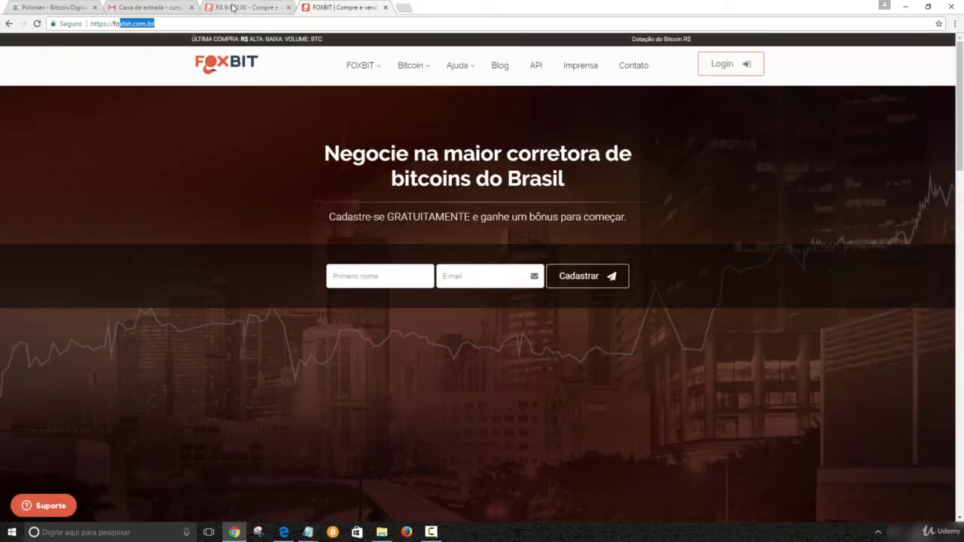
pyautogui.click(232, 9)
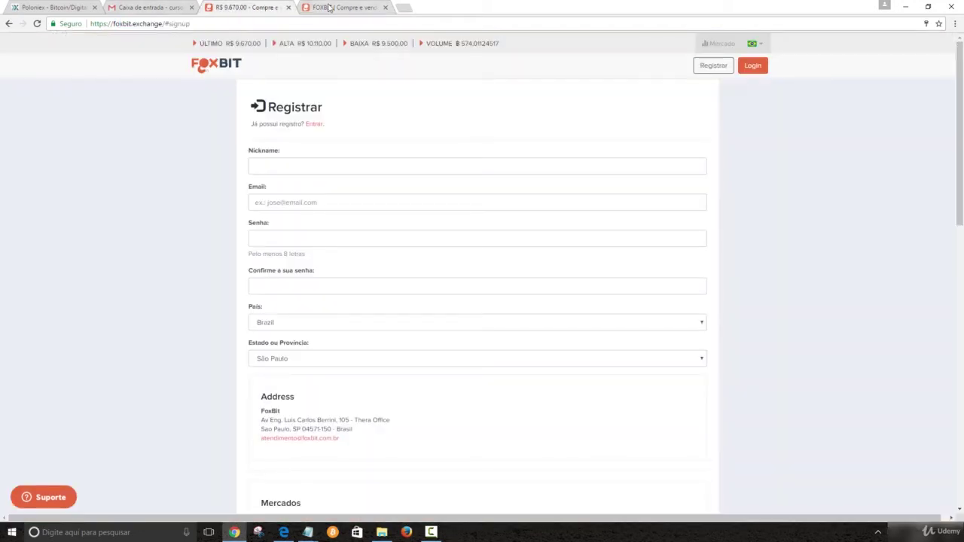
# Strip /#signup from the exchange address and close the foxbit.com.br landing tab.
pyautogui.moveTo(164, 24); pyautogui.dragTo(113, 23)
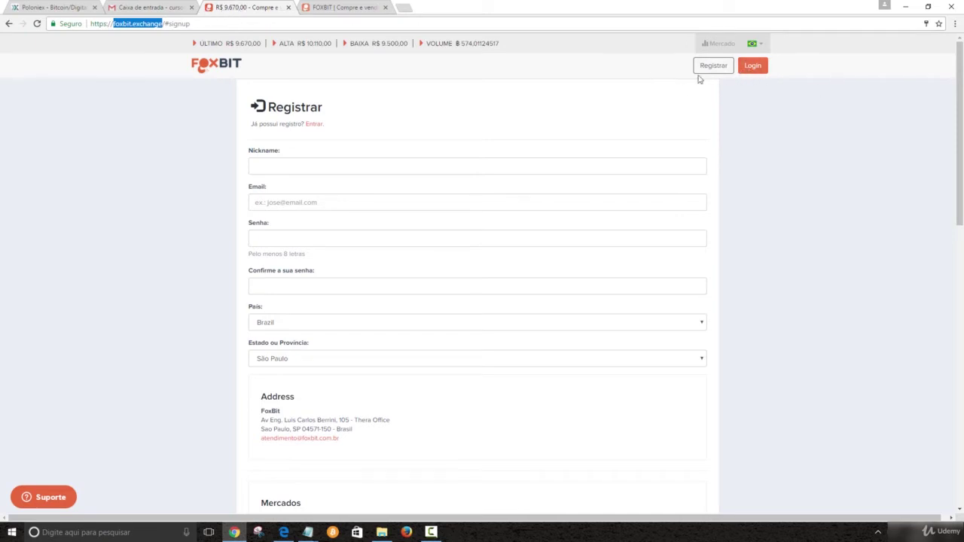
pyautogui.hotkey('shift', 'End')
pyautogui.press('Delete')
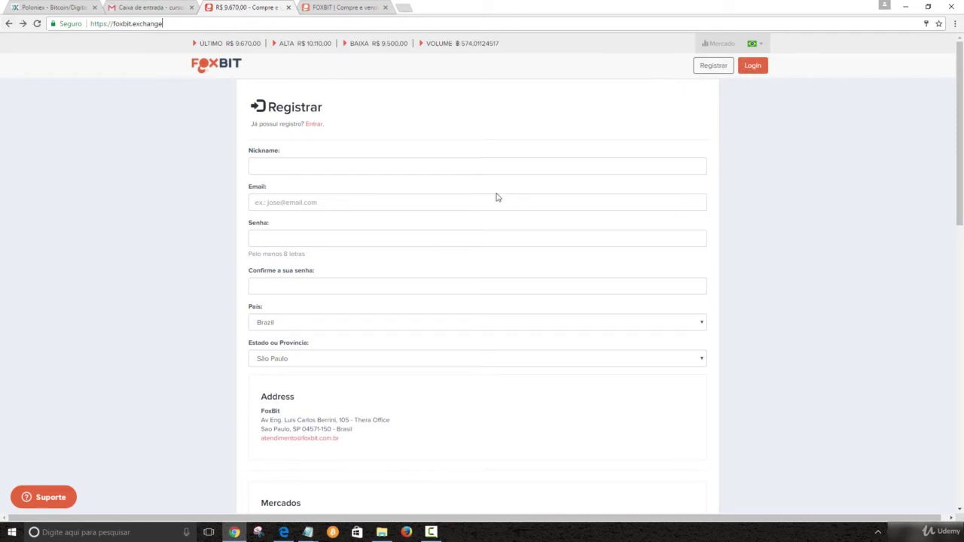
pyautogui.click(385, 7)
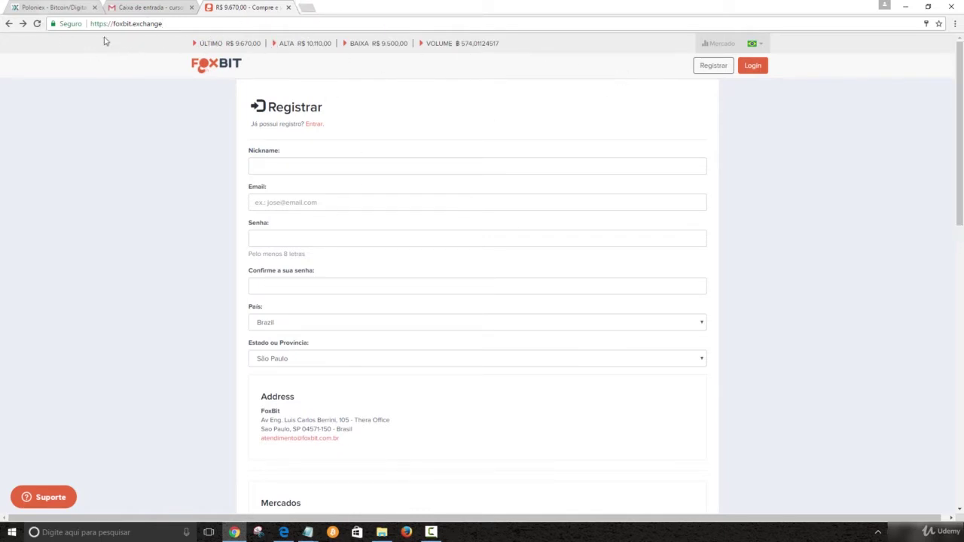
pyautogui.click(163, 23)
pyautogui.press('Return')
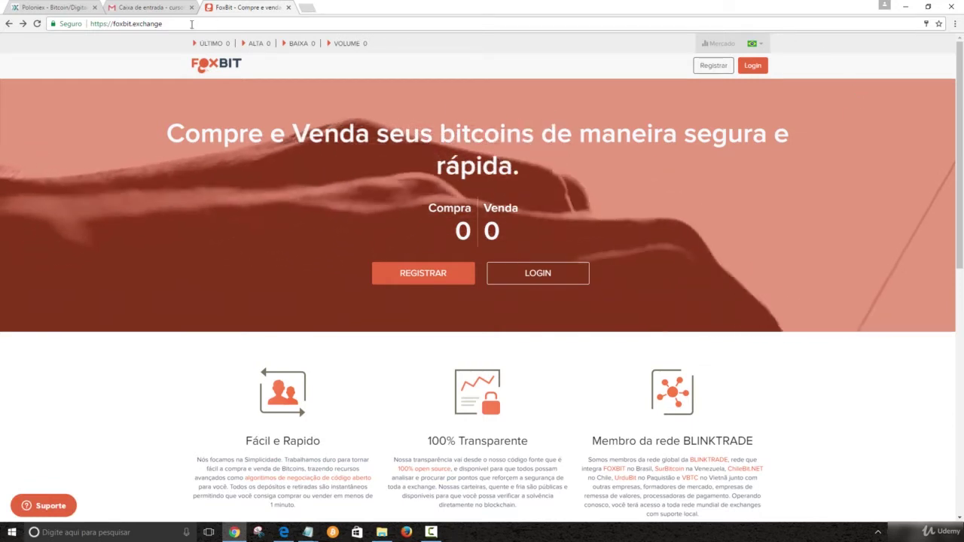
pyautogui.moveTo(187, 47); pyautogui.dragTo(387, 149)
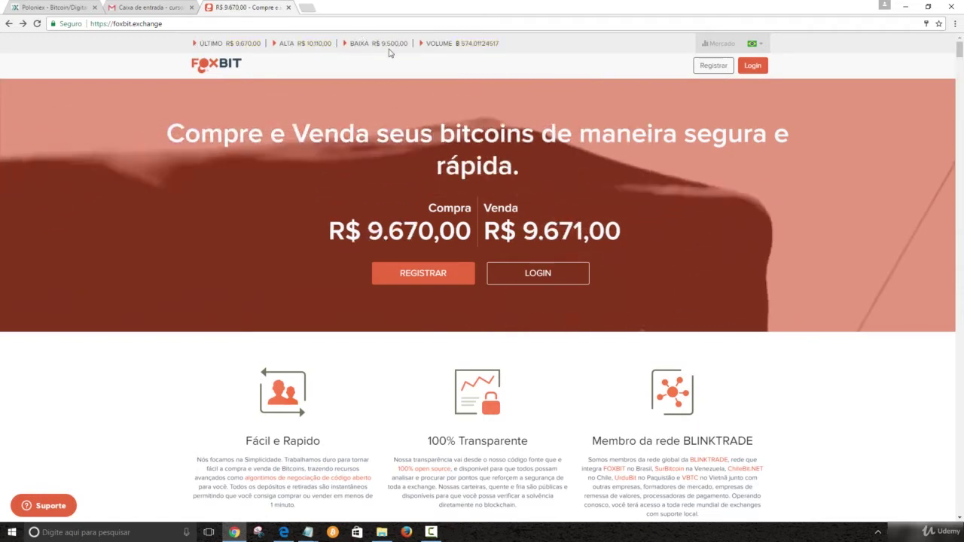
pyautogui.moveTo(206, 42); pyautogui.dragTo(476, 47)
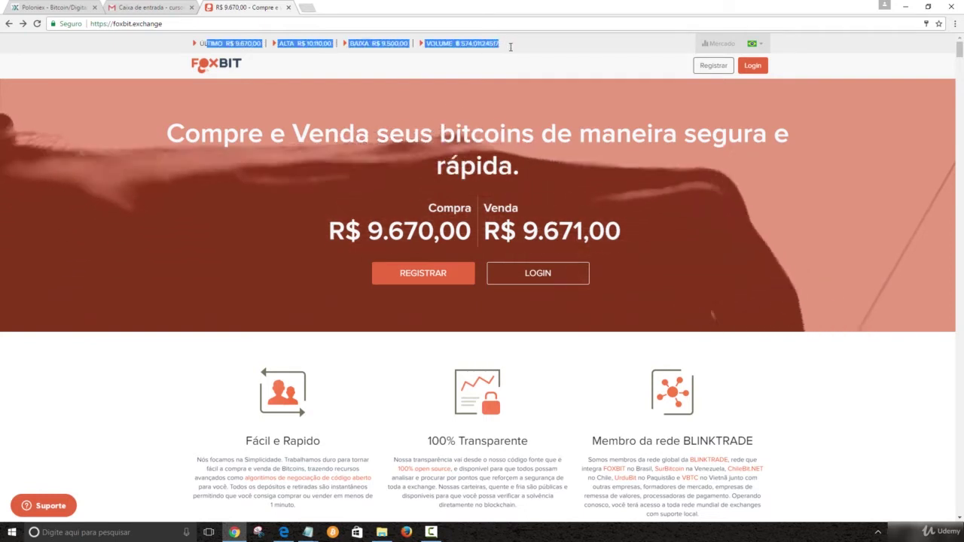
pyautogui.doubleClick(477, 43)
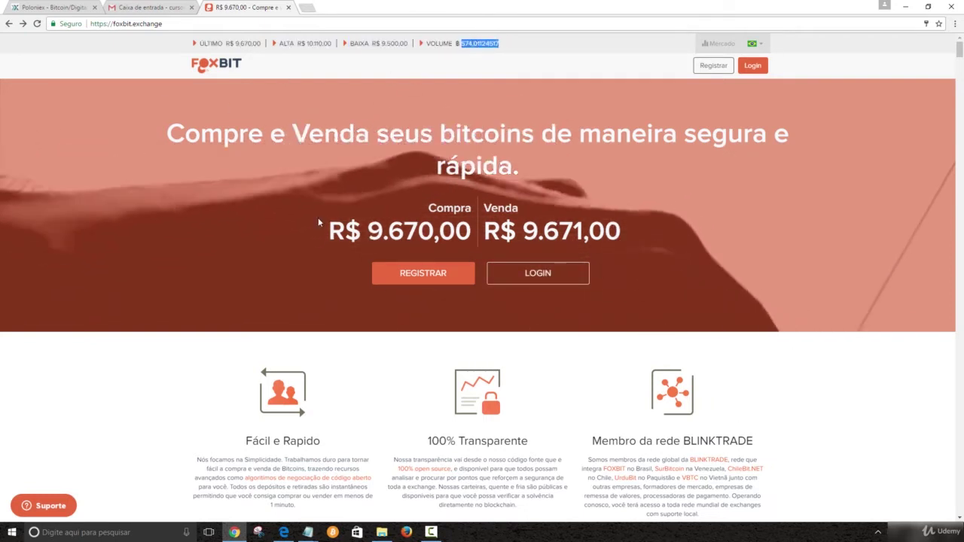
# Open the sign-up form and look up the account's e-mail address in Gmail.
pyautogui.click(424, 279)
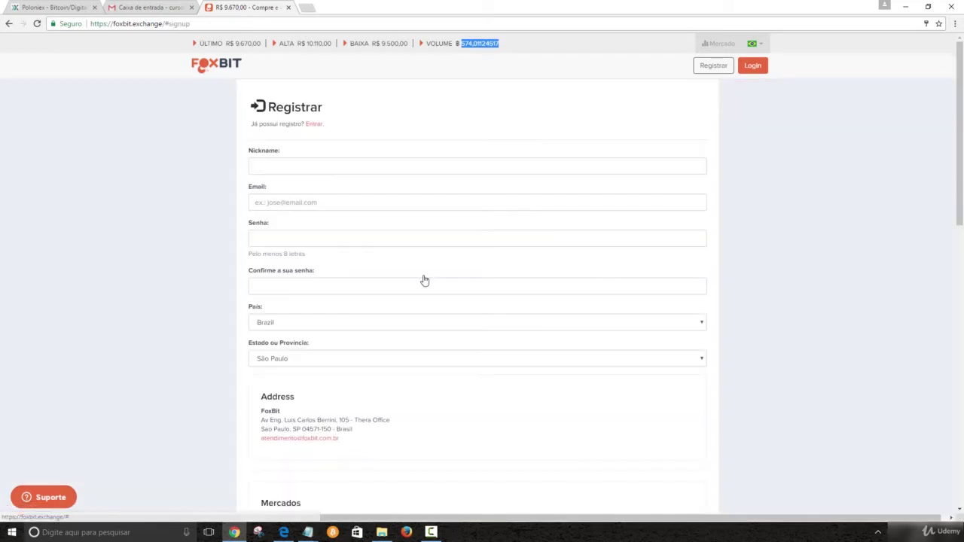
pyautogui.click(302, 167)
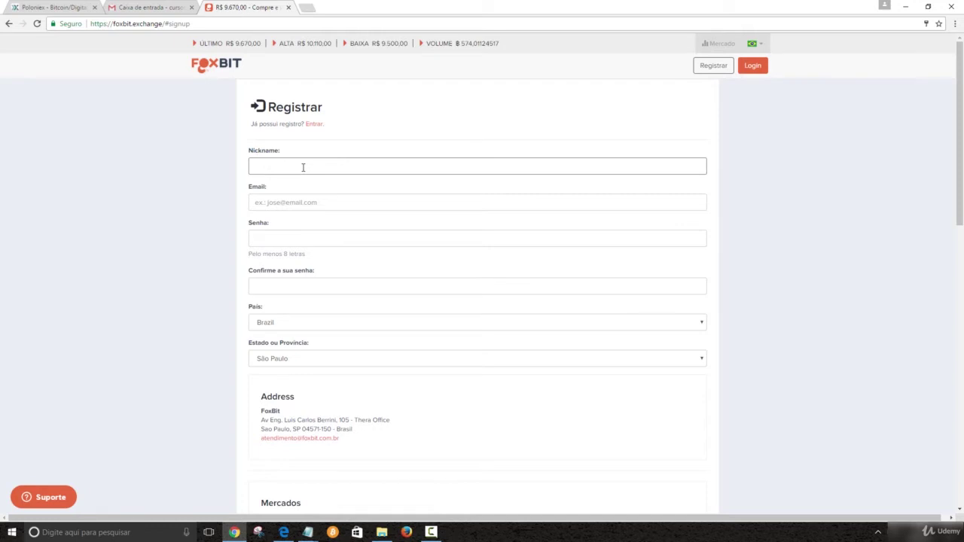
pyautogui.click(154, 6)
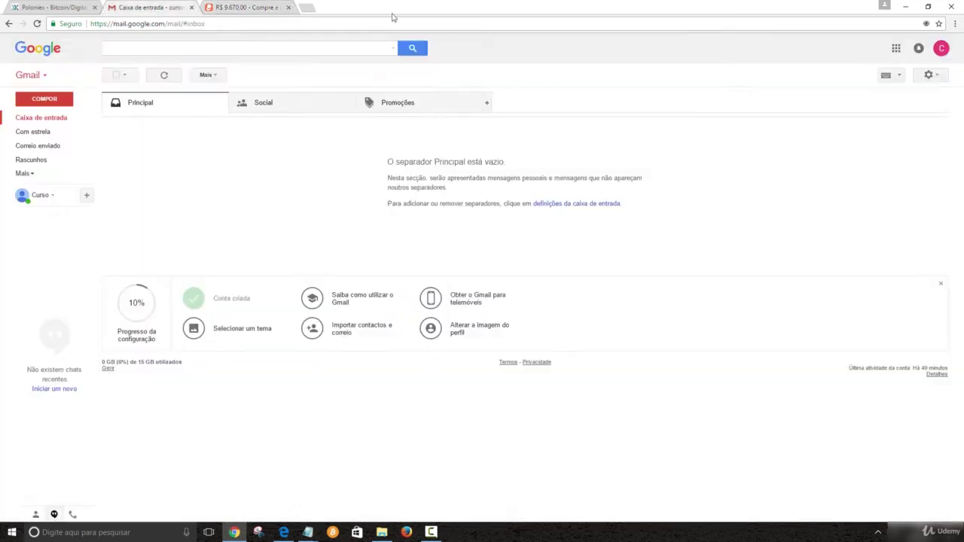
pyautogui.click(941, 52)
pyautogui.moveTo(856, 83); pyautogui.dragTo(924, 84)
pyautogui.hotkey('ctrl', 'c')
pyautogui.click(614, 50)
pyautogui.click(222, 8)
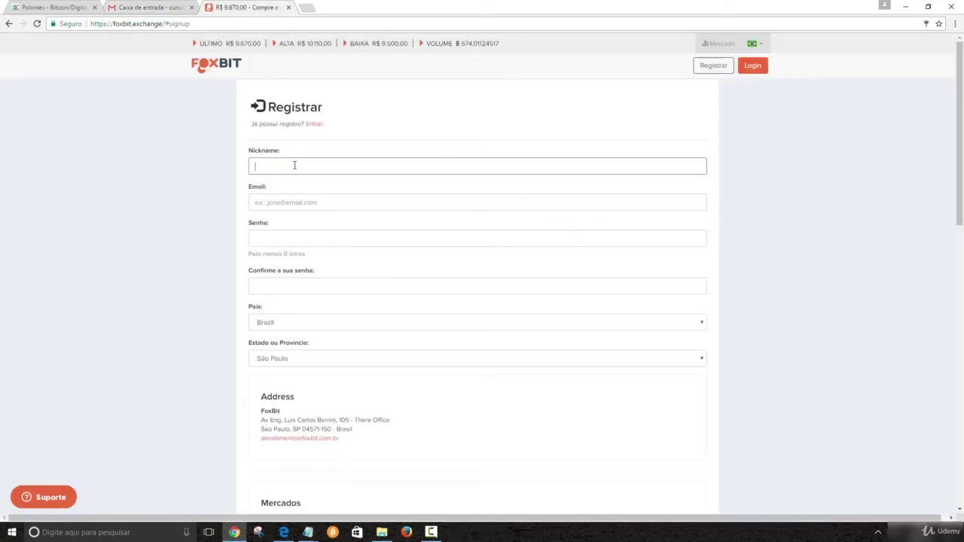
# Copy the account's e-mail address from Gmail and paste it into the Email field.
pyautogui.click(287, 204)
pyautogui.write('curso')
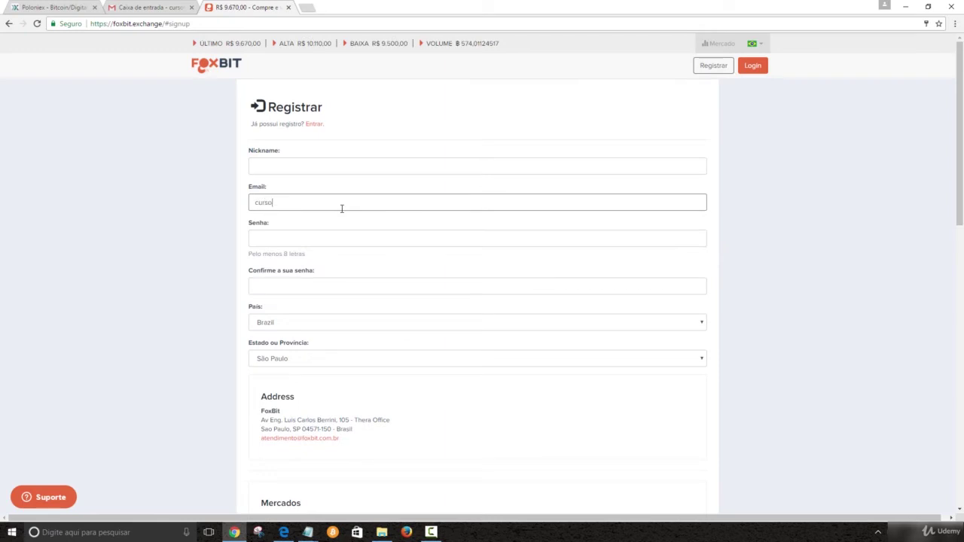
pyautogui.click(151, 10)
pyautogui.click(941, 49)
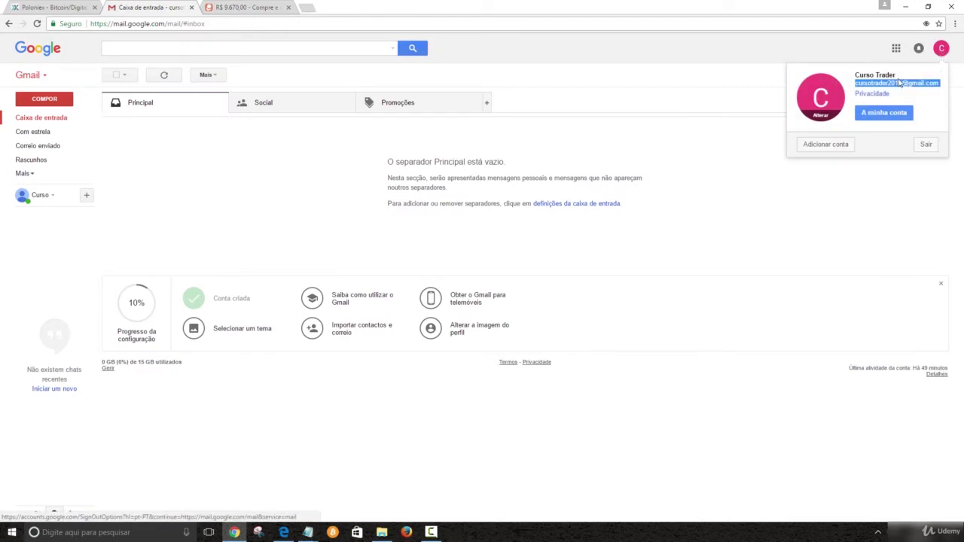
pyautogui.rightClick(894, 84)
pyautogui.click(836, 89)
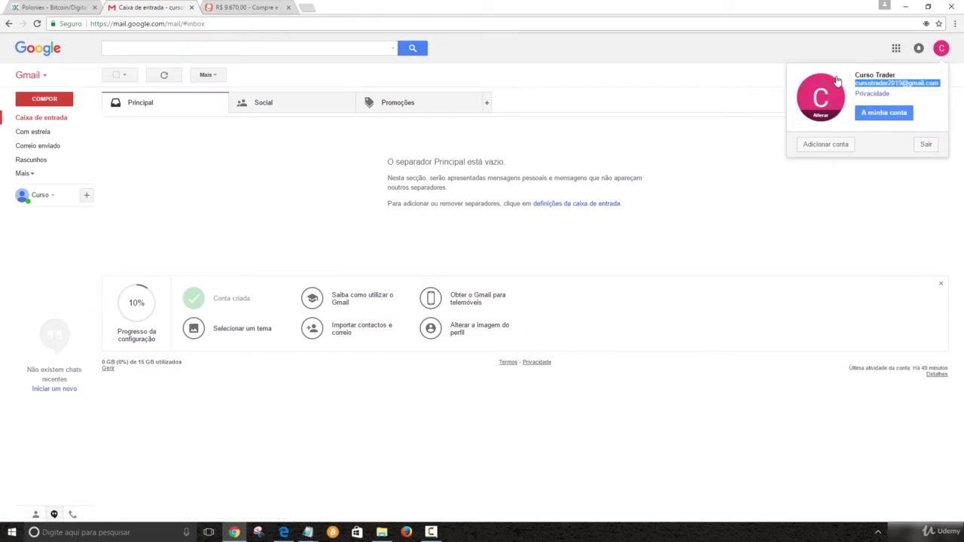
pyautogui.click(209, 7)
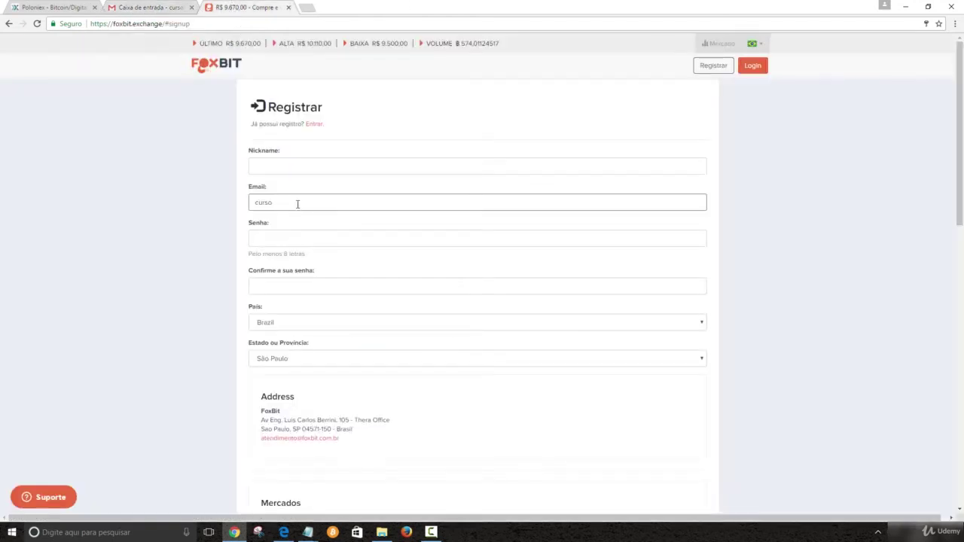
pyautogui.hotkey('ctrl', 'a')
pyautogui.hotkey('ctrl', 'v')
# Enter the chosen nickname in the Nickname field.
pyautogui.click(311, 167)
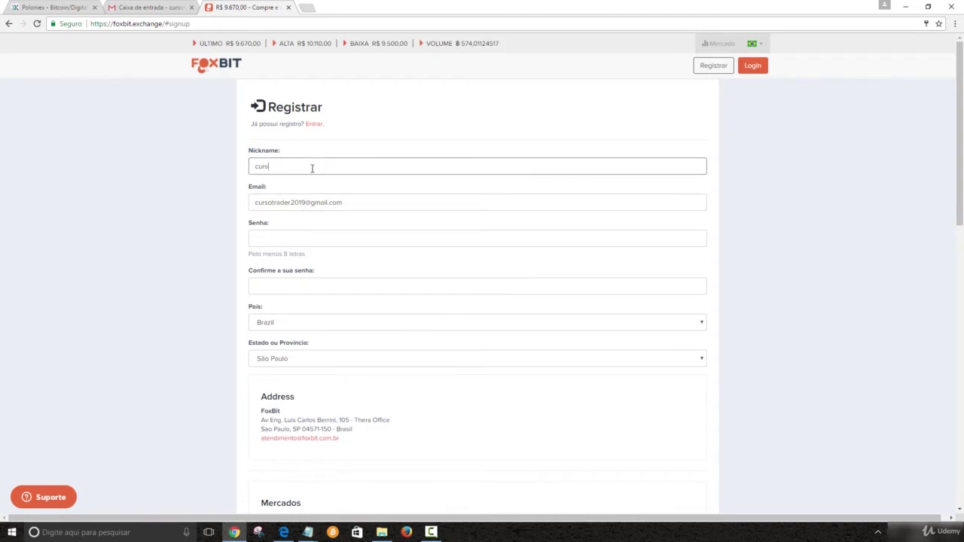
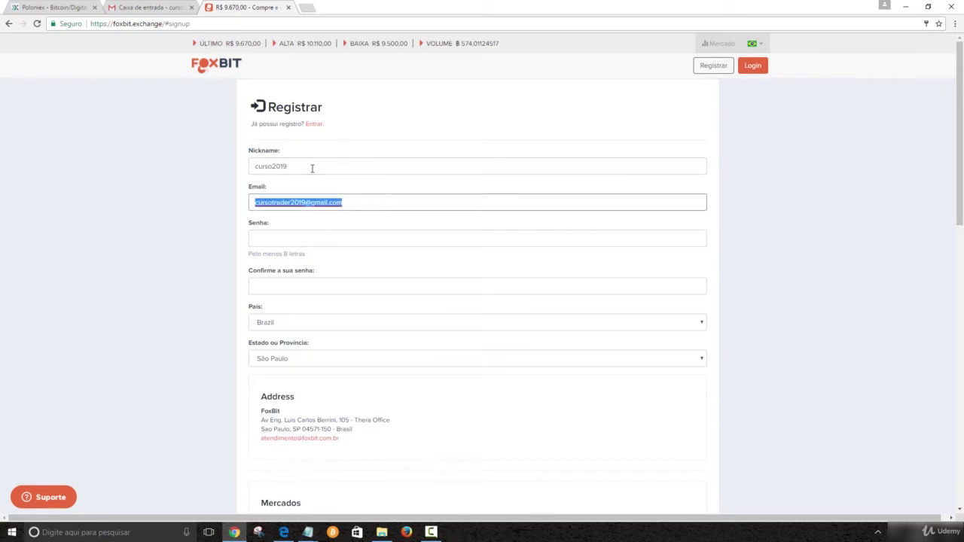
pyautogui.hotkey('ctrl', 'a')
# Enter the account password in Senha and again in the confirmation field, with the page zoomed to 110%.
pyautogui.click(283, 241)
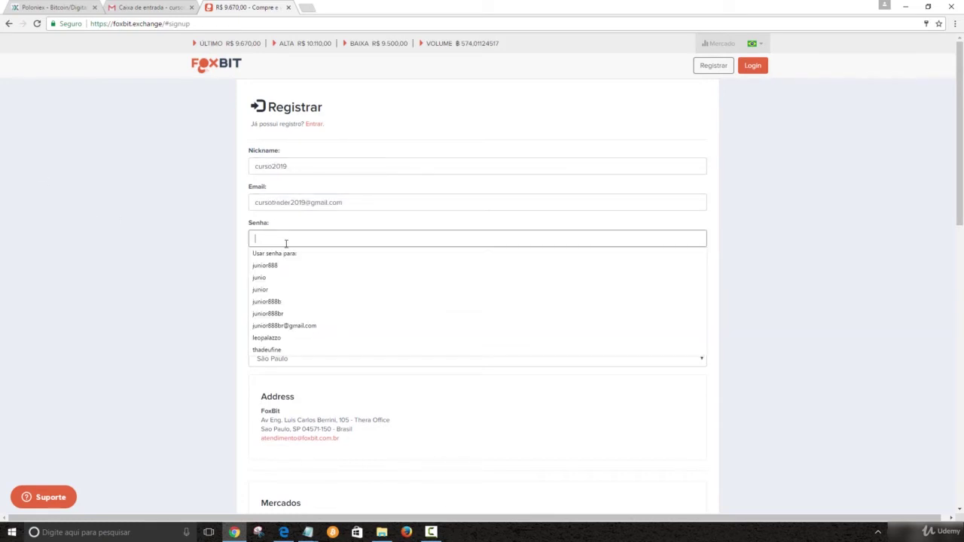
pyautogui.write('c')
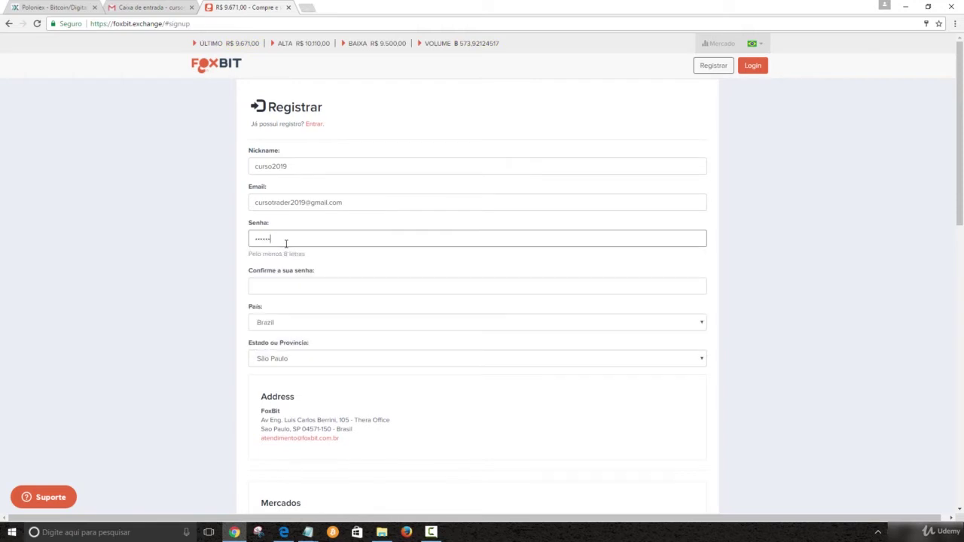
pyautogui.press('Tab')
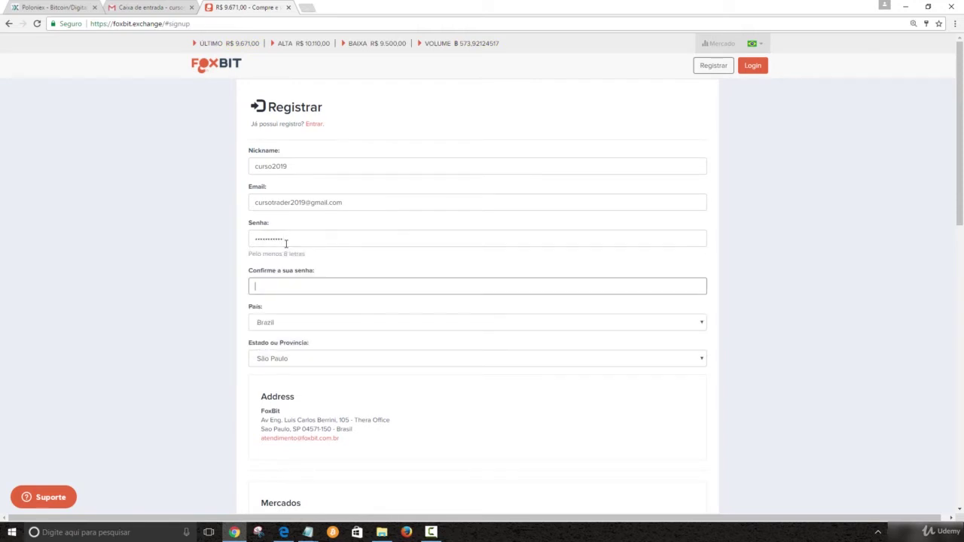
pyautogui.hotkey('ctrl', '+')
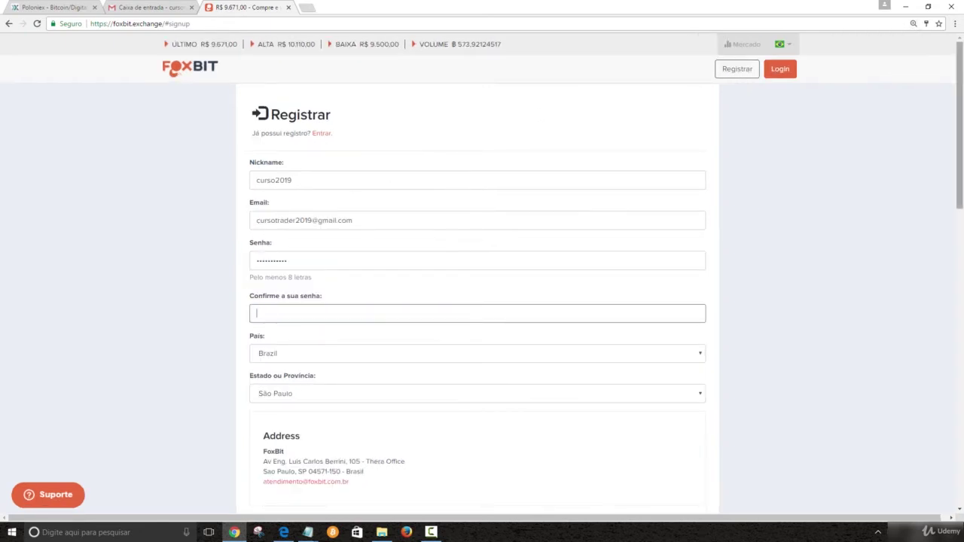
pyautogui.scroll(-2, 961, 61)
pyautogui.scroll(2, 961, 60)
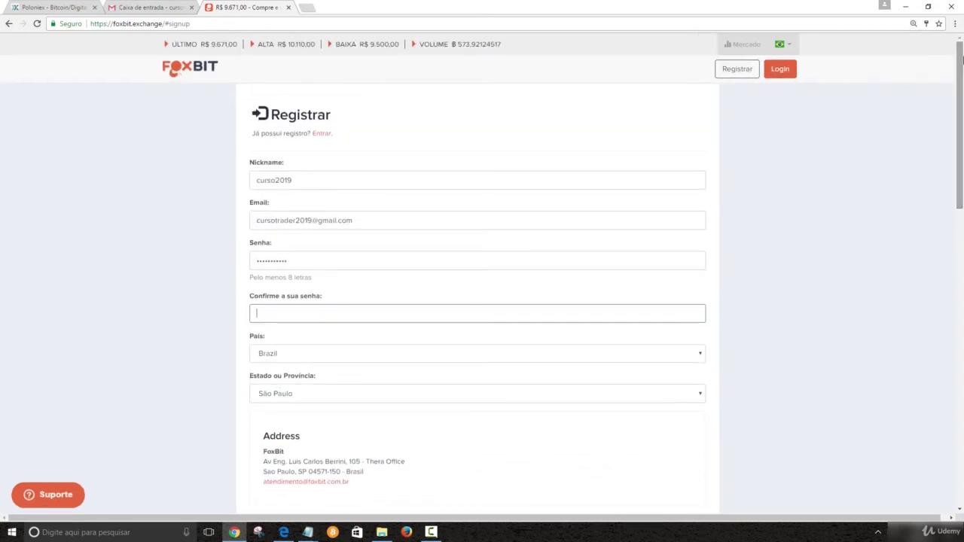
pyautogui.click(275, 315)
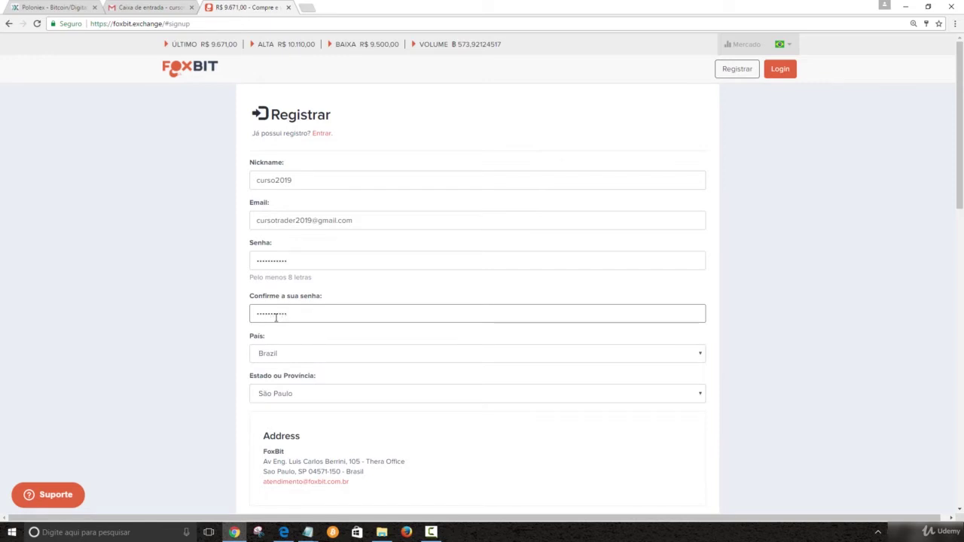
# Keep Brazil as the country and choose Espírito Santo as the state.
pyautogui.click(277, 360)
pyautogui.click(280, 343)
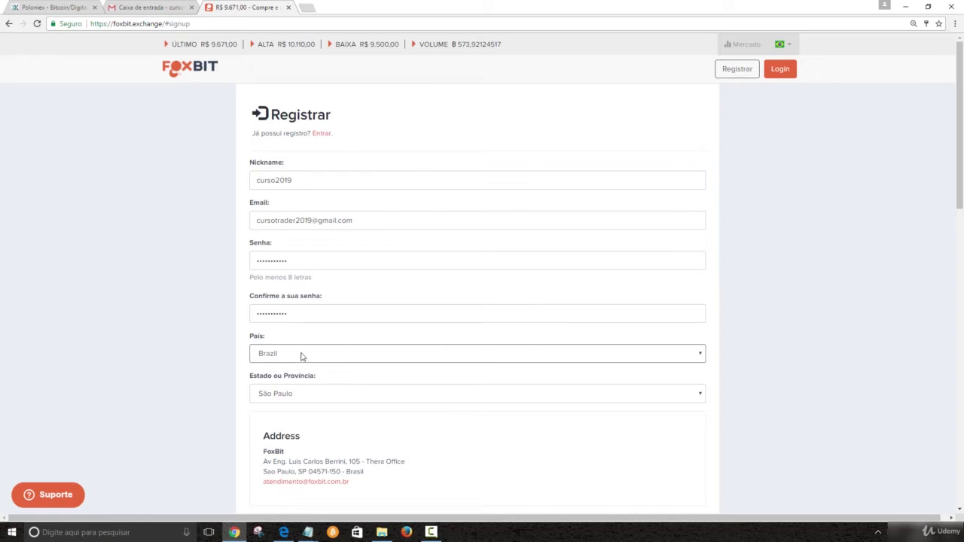
pyautogui.click(325, 402)
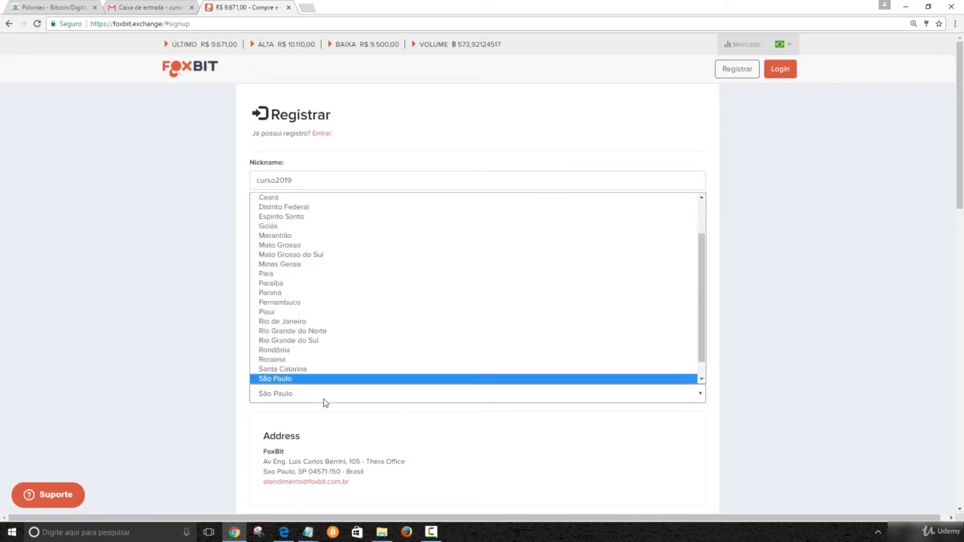
pyautogui.press('e')
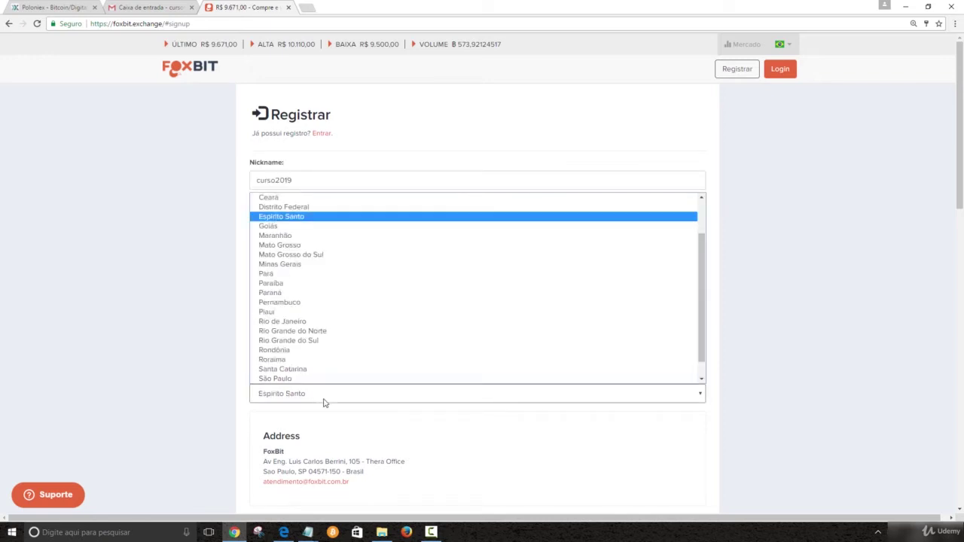
pyautogui.press('Return')
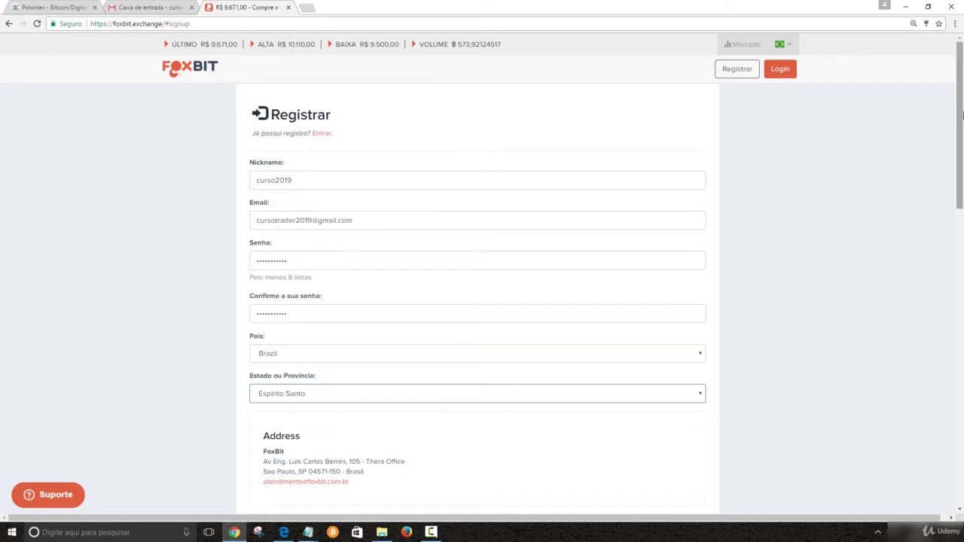
pyautogui.moveTo(961, 130); pyautogui.dragTo(959, 230)
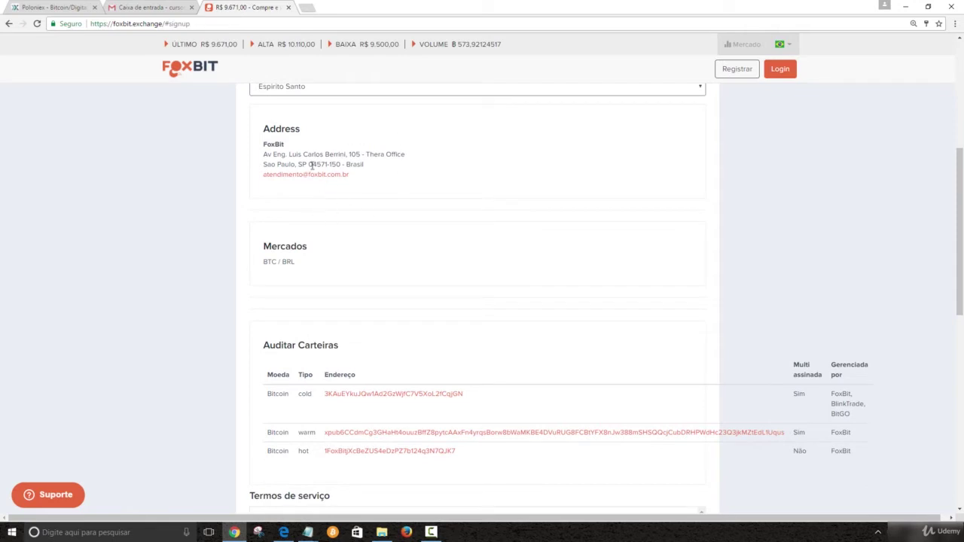
pyautogui.scroll(-6, 297, 187)
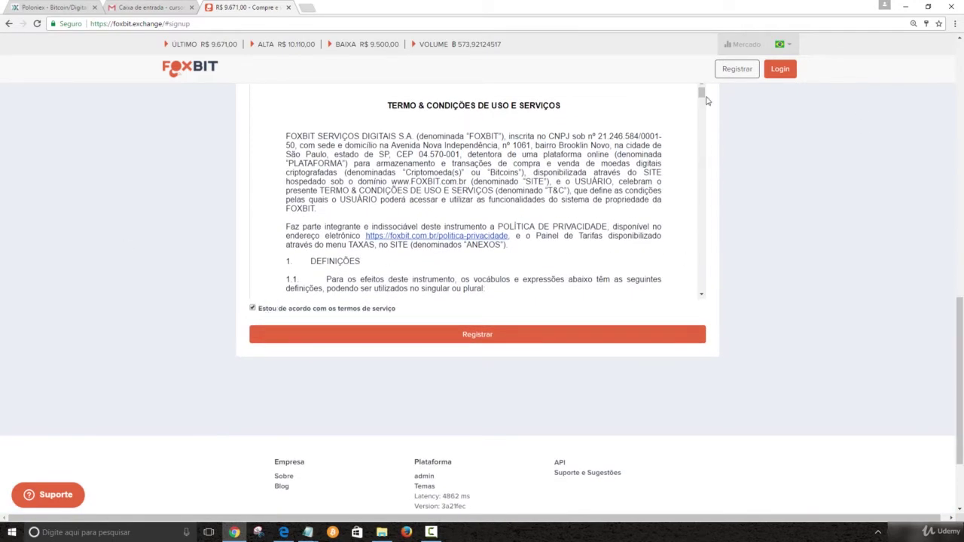
pyautogui.moveTo(701, 94); pyautogui.dragTo(703, 300)
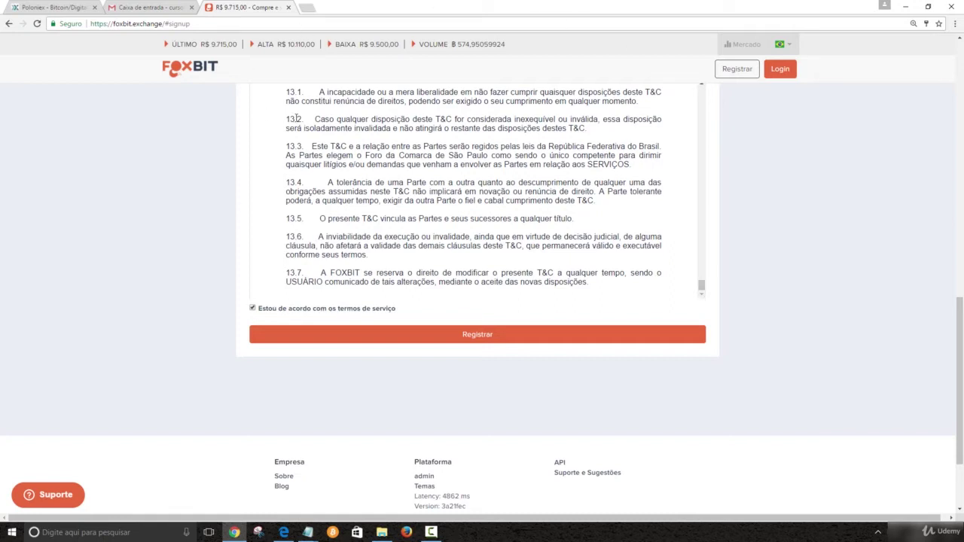
pyautogui.scroll(2, 962, 252)
pyautogui.scroll(5, 962, 252)
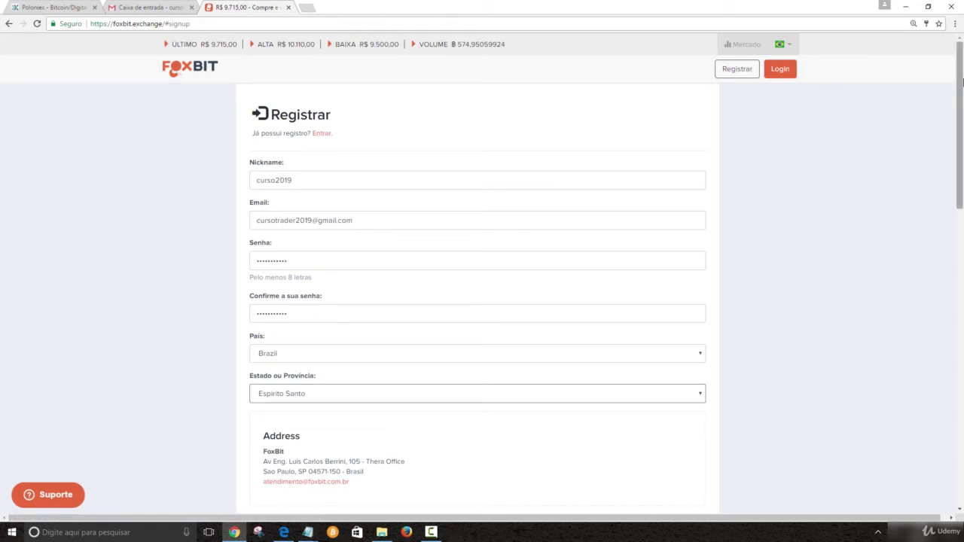
# Submit the completed Registrar form and go to the Gmail inbox.
pyautogui.moveTo(961, 82); pyautogui.dragTo(961, 345)
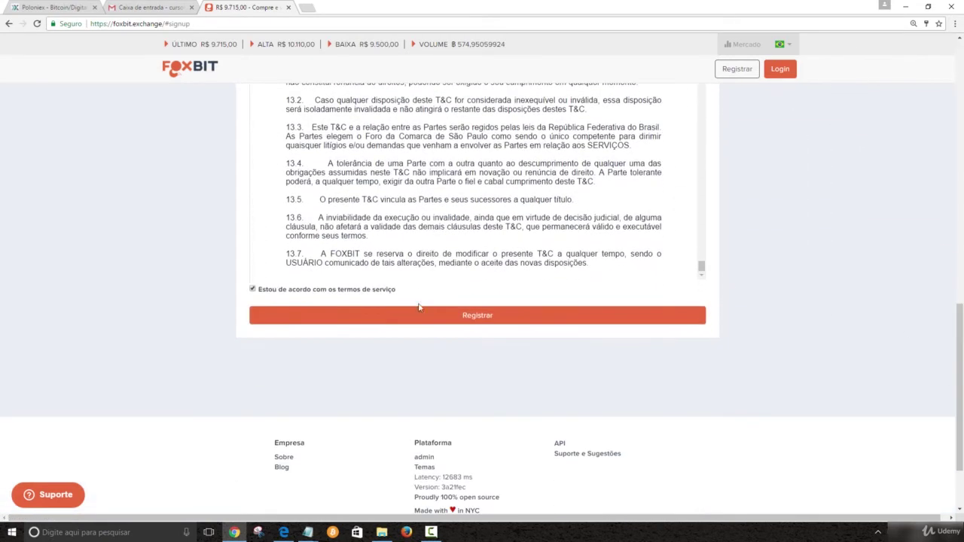
pyautogui.click(463, 316)
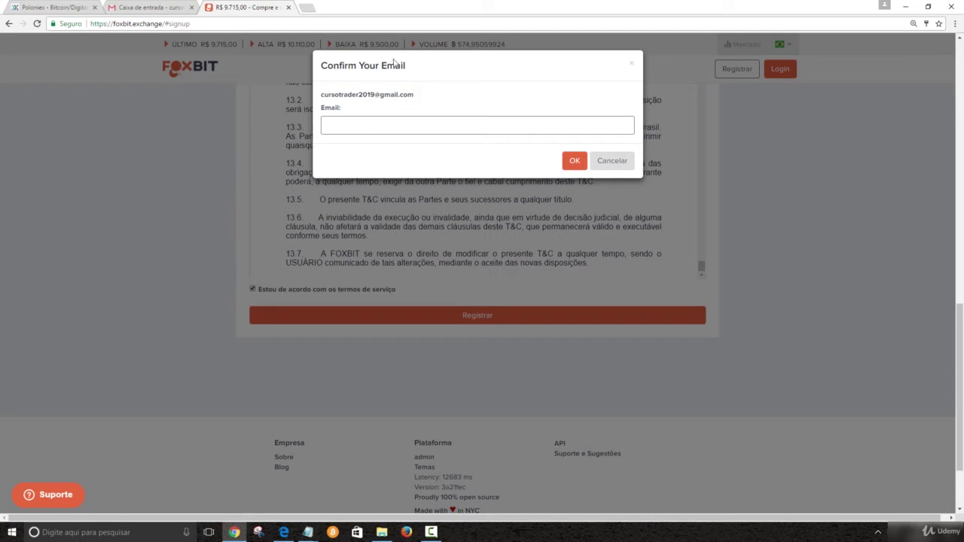
pyautogui.click(147, 7)
pyautogui.click(30, 122)
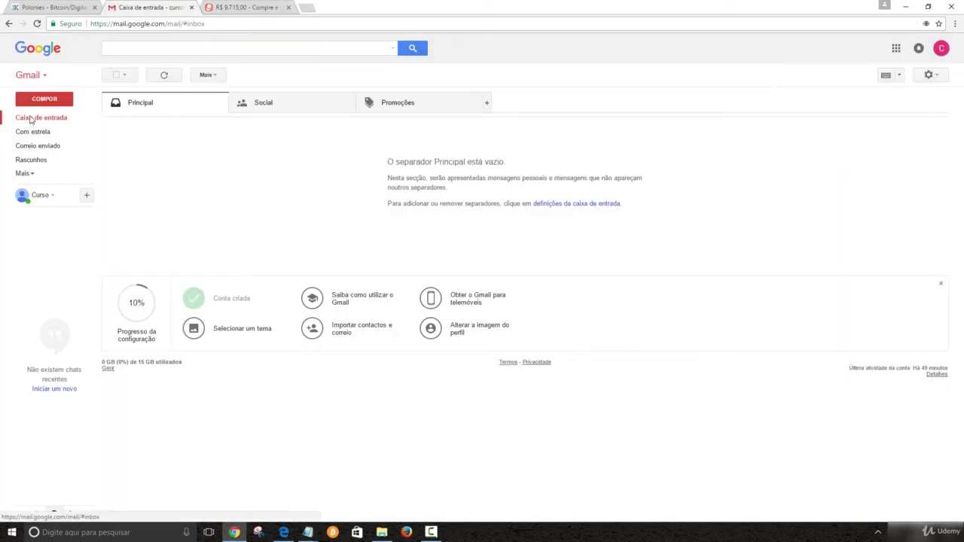
pyautogui.click(281, 113)
pyautogui.click(400, 103)
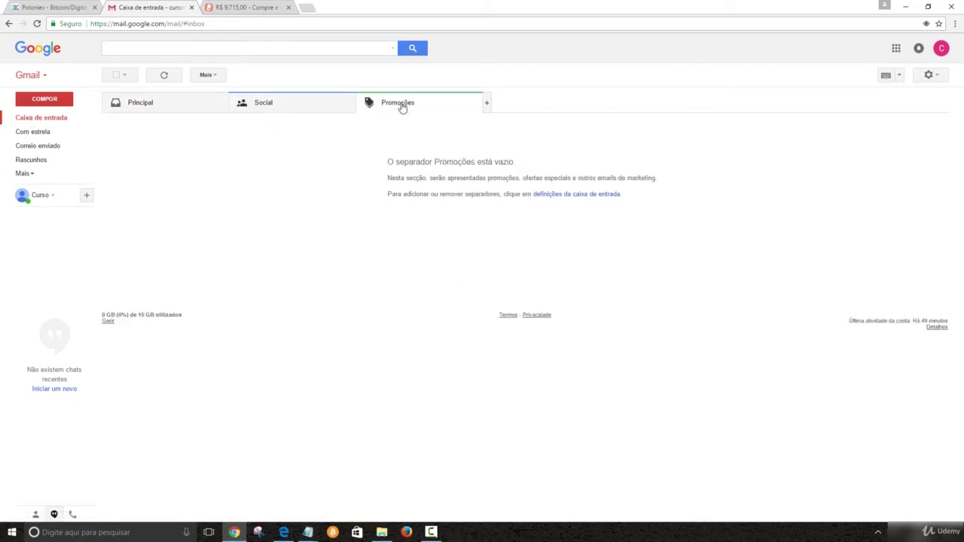
pyautogui.click(50, 118)
pyautogui.click(25, 174)
pyautogui.click(28, 174)
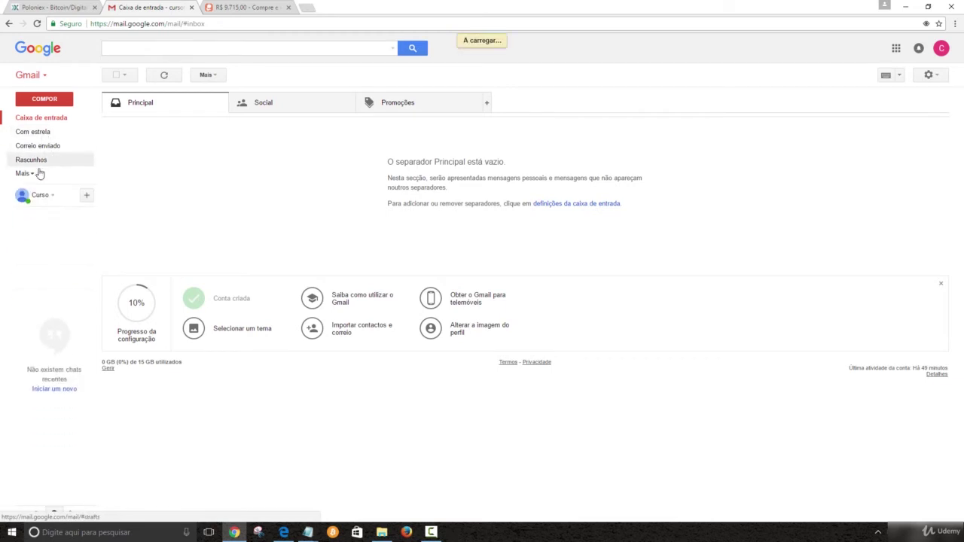
pyautogui.click(36, 132)
pyautogui.click(42, 118)
pyautogui.click(24, 175)
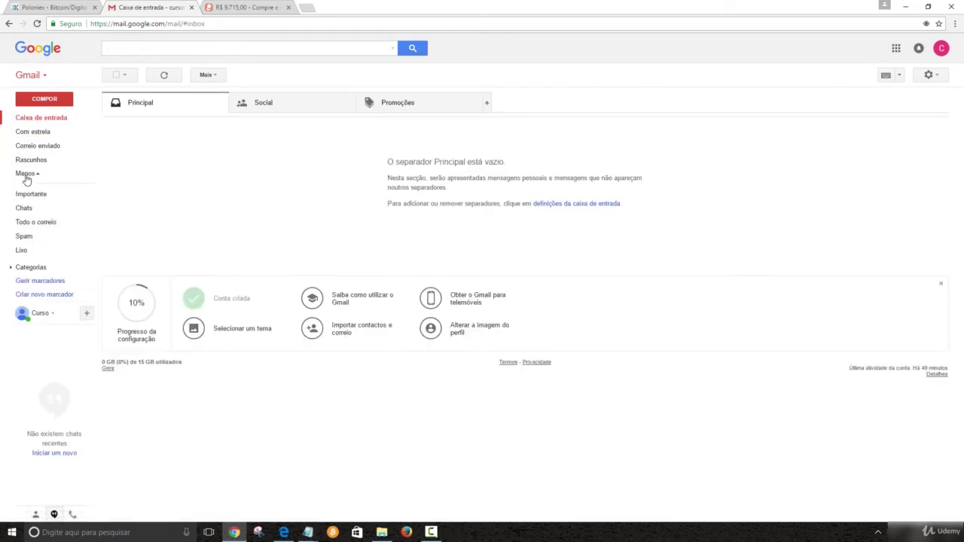
pyautogui.click(24, 236)
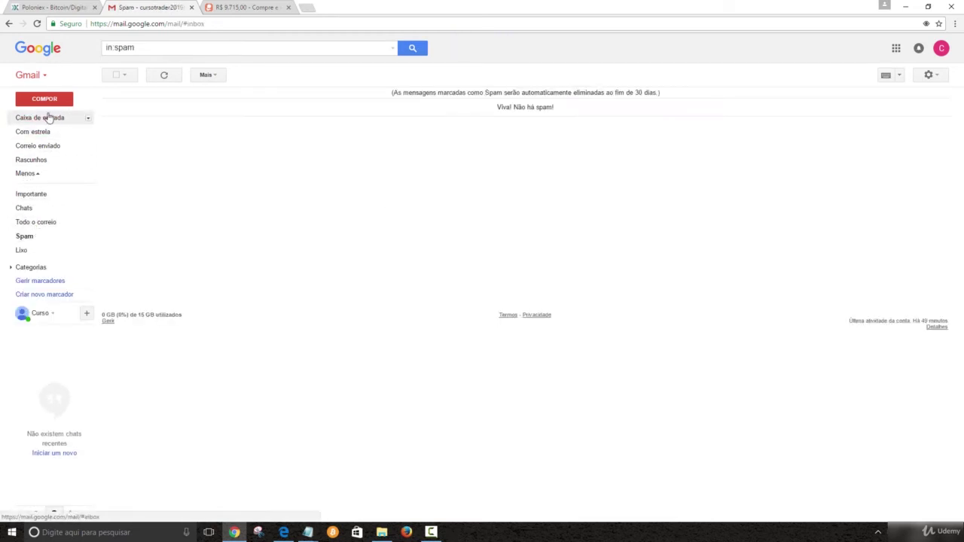
pyautogui.click(43, 118)
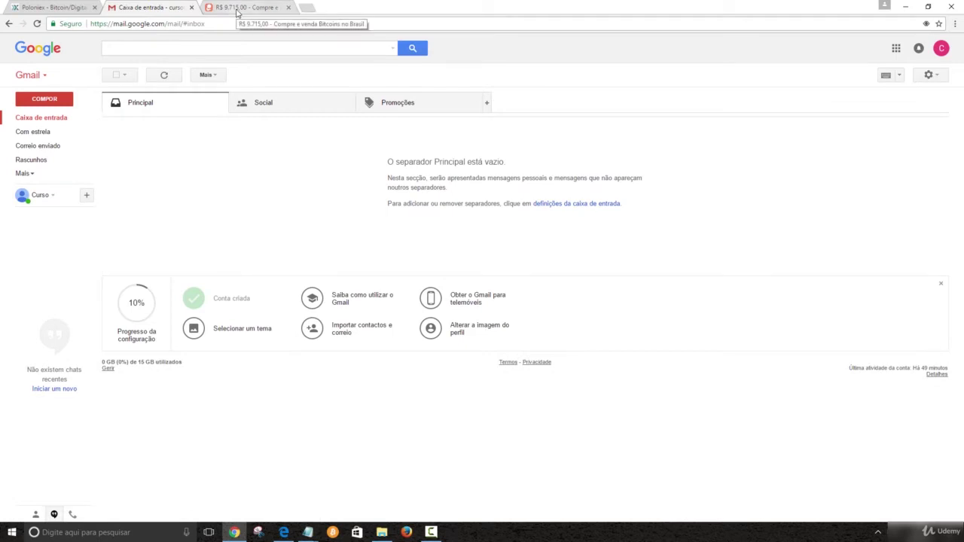
pyautogui.click(241, 7)
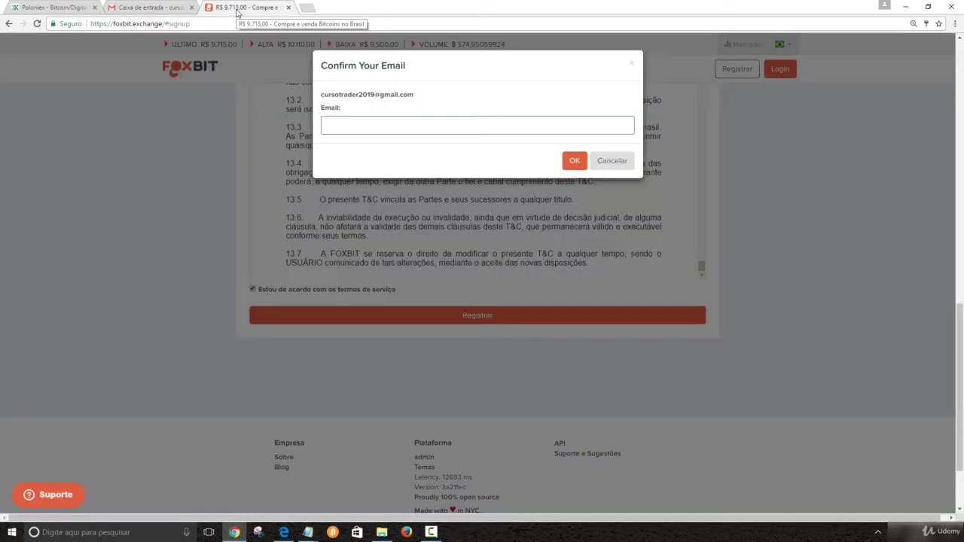
pyautogui.click(157, 7)
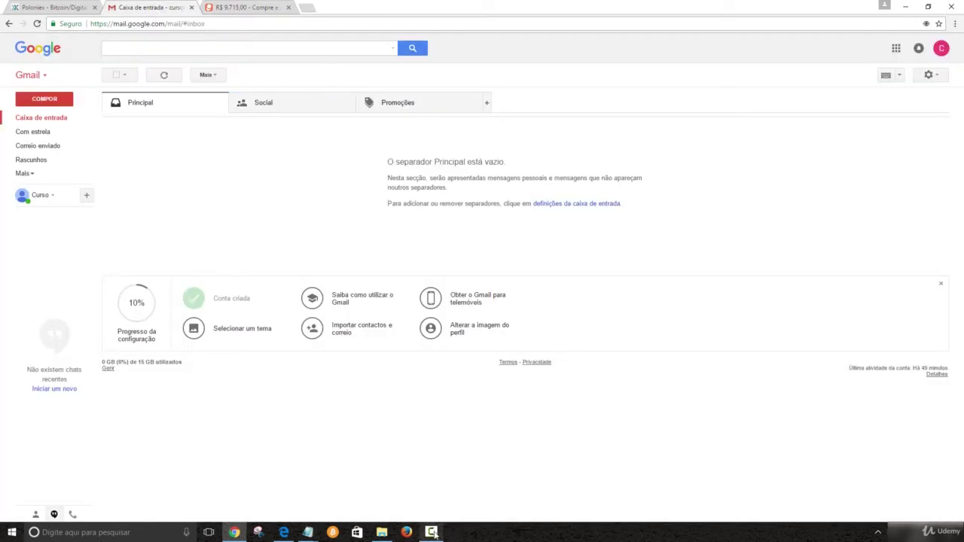
pyautogui.click(431, 532)
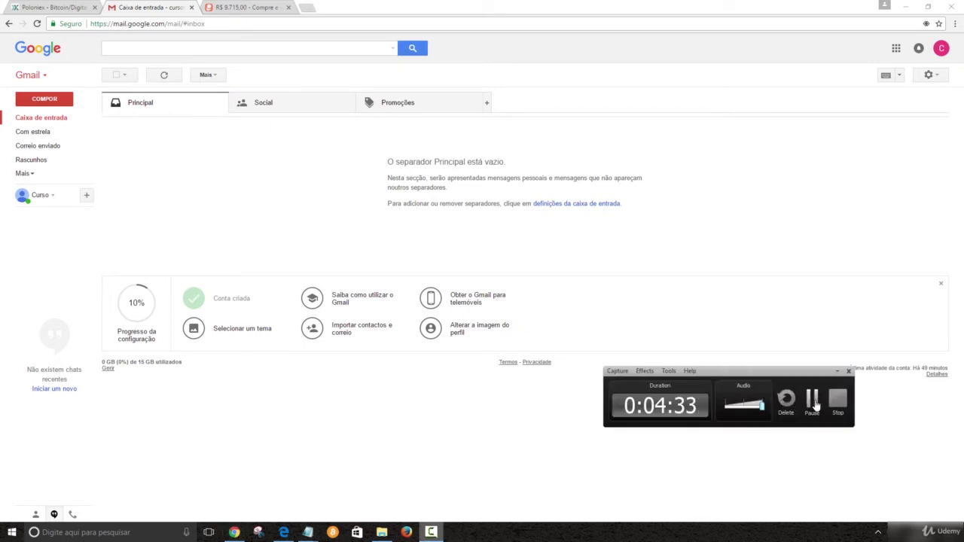
# Re-enter the account's e-mail address in the Confirm Your Email dialog and confirm with OK.
pyautogui.click(812, 400)
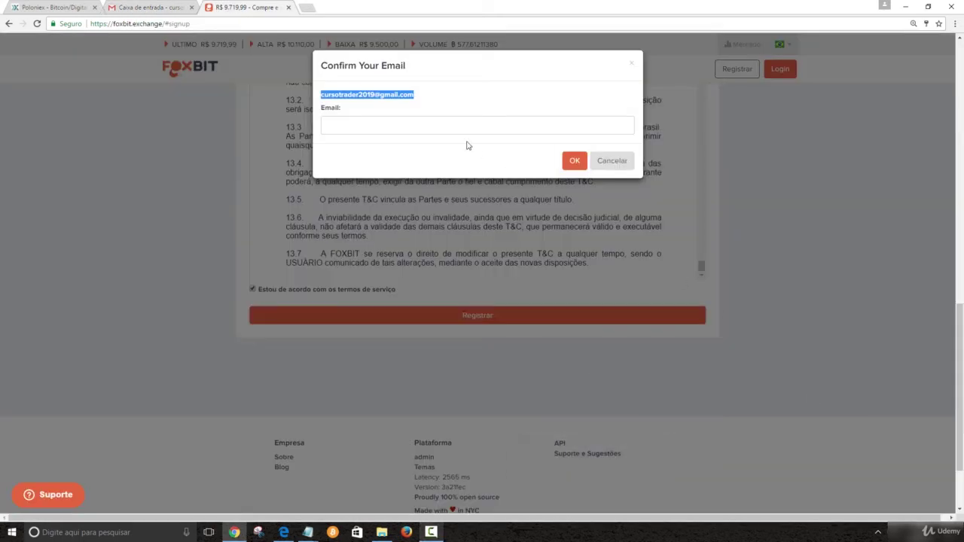
pyautogui.click(350, 127)
pyautogui.moveTo(428, 95); pyautogui.dragTo(317, 95)
pyautogui.click(405, 117)
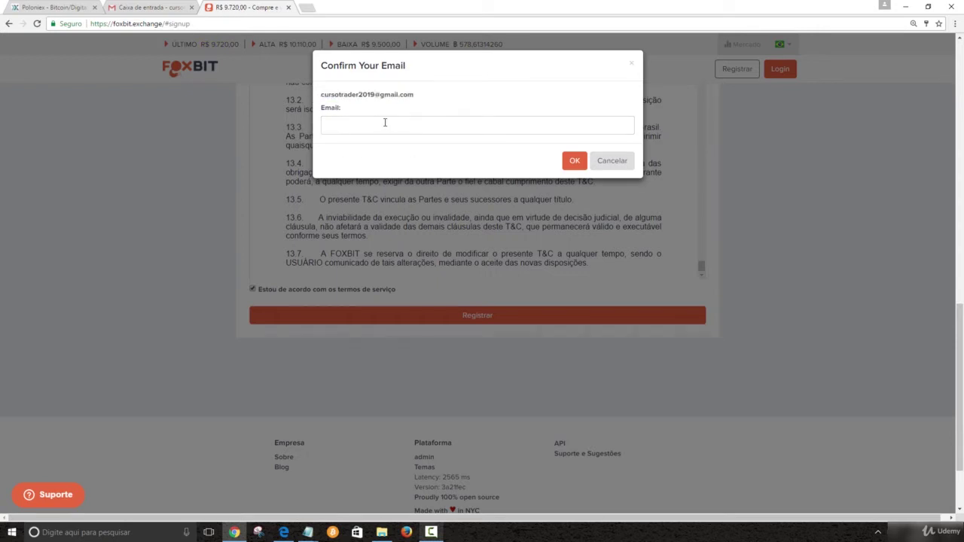
pyautogui.click(392, 132)
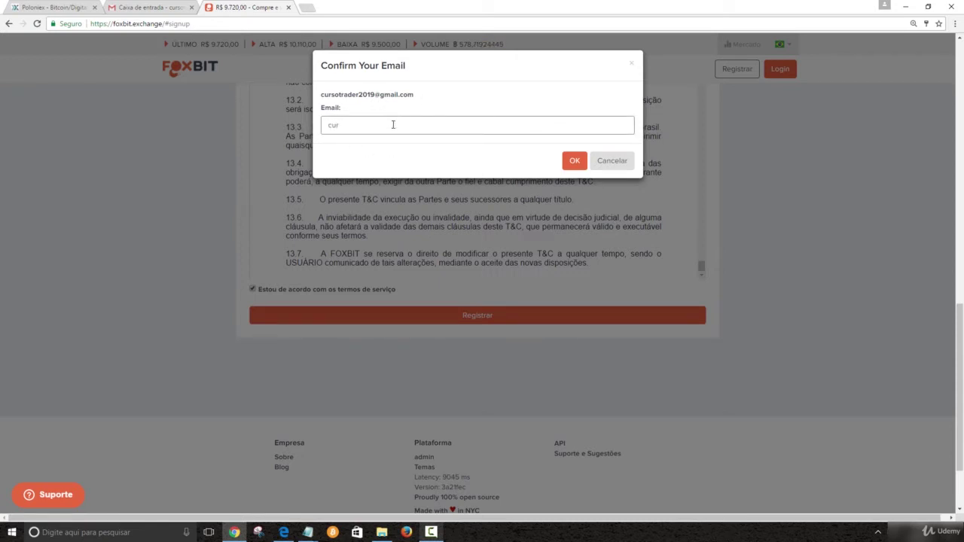
pyautogui.moveTo(461, 125); pyautogui.dragTo(244, 128)
pyautogui.click(574, 160)
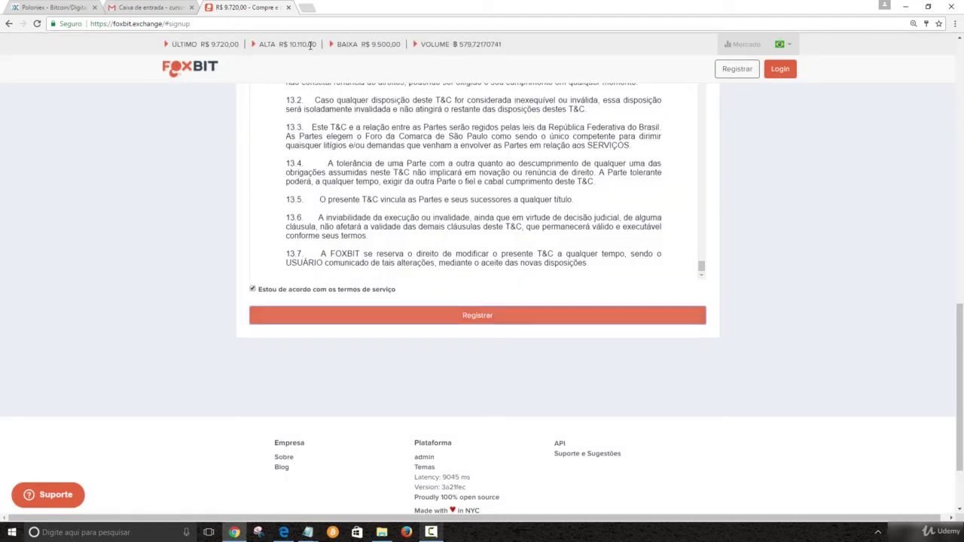
# Copy the confirmation code from the FoxBit e-mail in Gmail and paste it into Foxbit's code field.
pyautogui.click(188, 6)
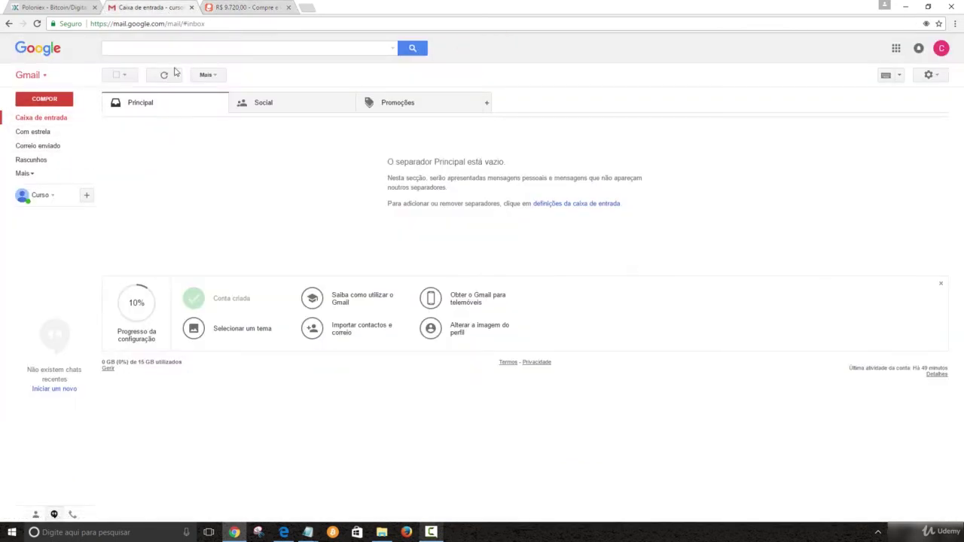
pyautogui.click(233, 7)
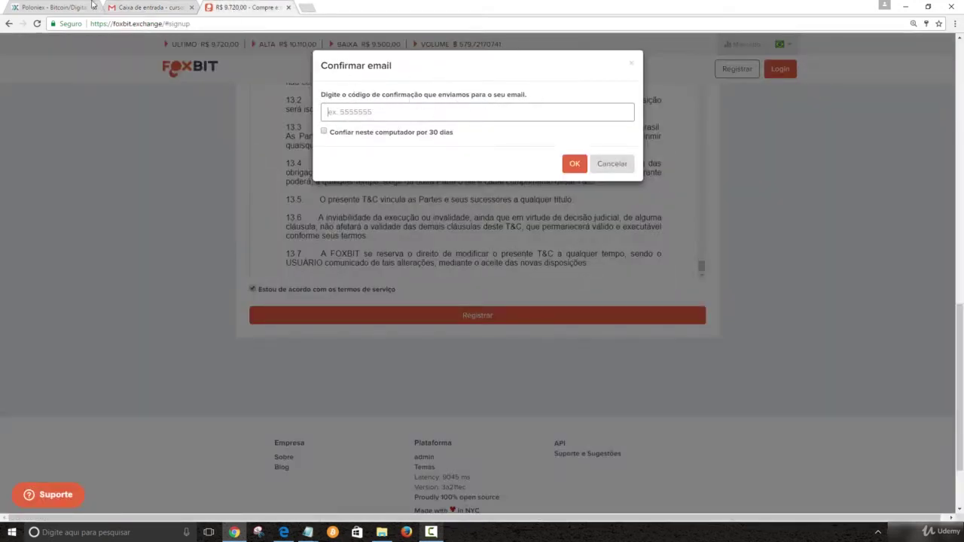
pyautogui.click(159, 8)
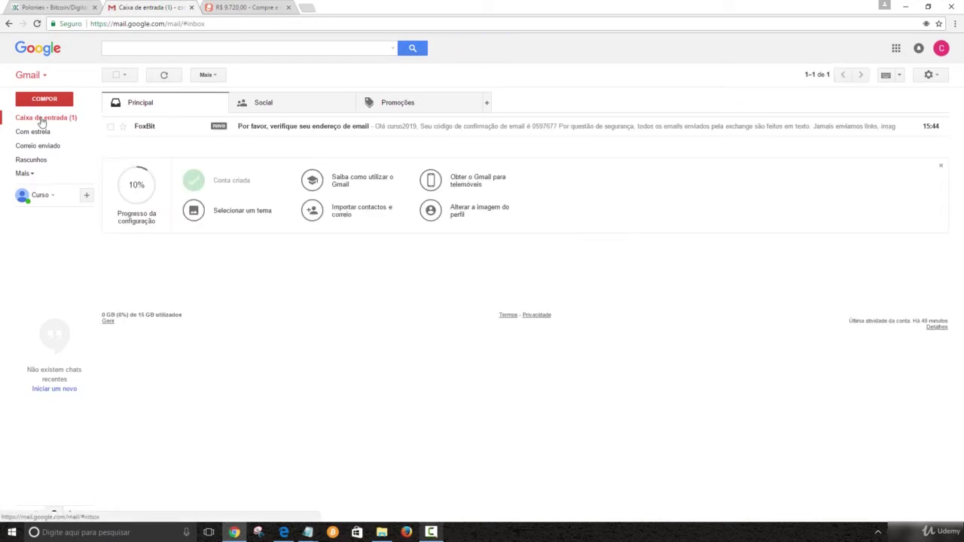
pyautogui.click(151, 133)
pyautogui.doubleClick(252, 159)
pyautogui.rightClick(249, 158)
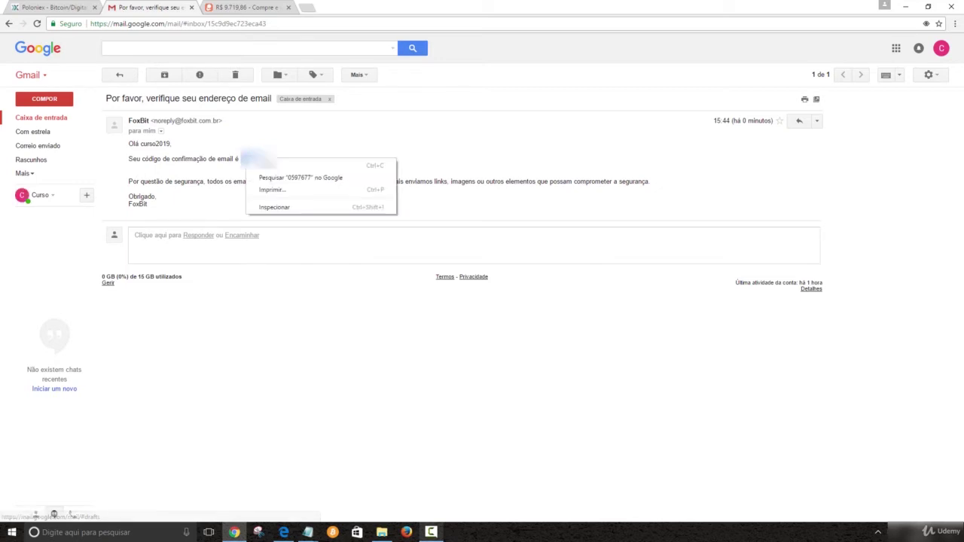
pyautogui.click(261, 170)
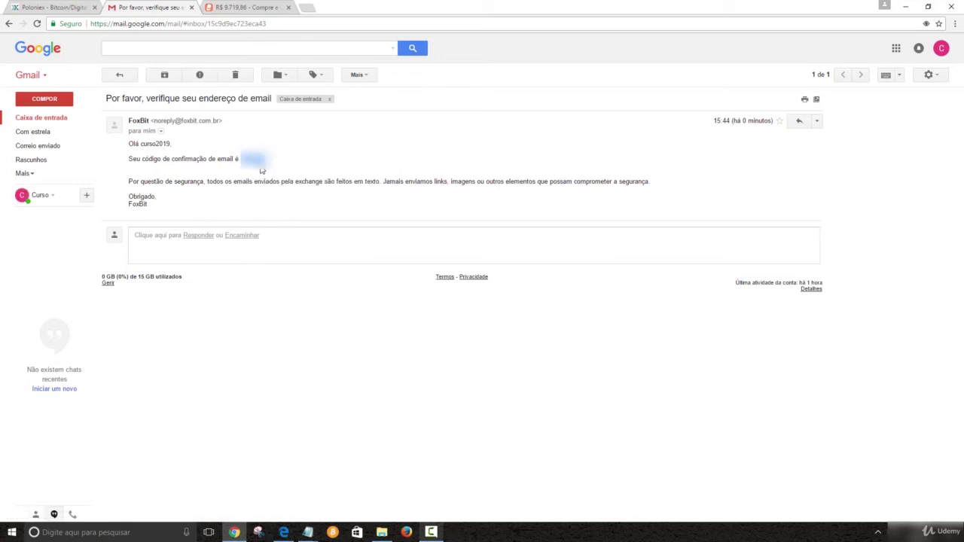
pyautogui.click(236, 7)
pyautogui.hotkey('ctrl', 'v')
pyautogui.rightClick(354, 115)
# Submit the pasted confirmation code with OK to log in to the BTC/BRL trading page.
pyautogui.click(387, 172)
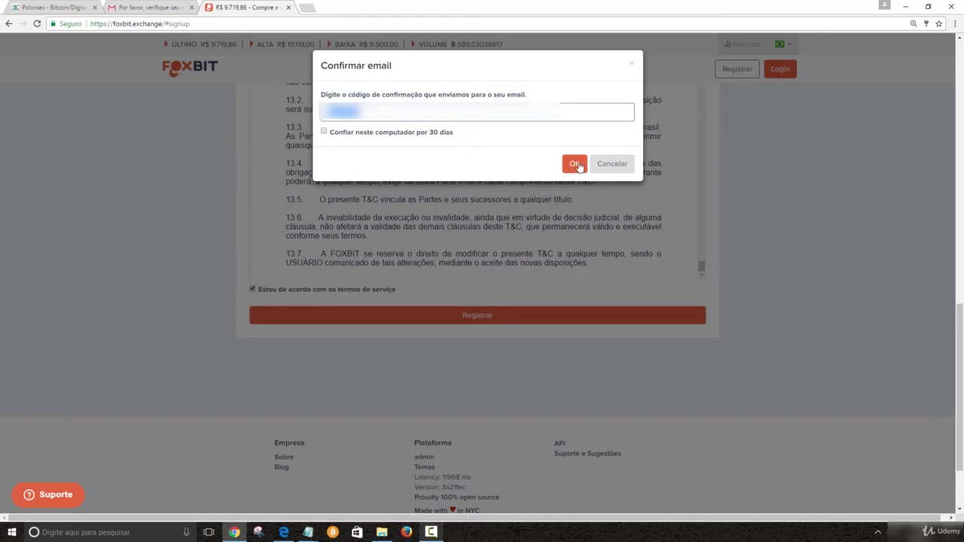
pyautogui.click(575, 164)
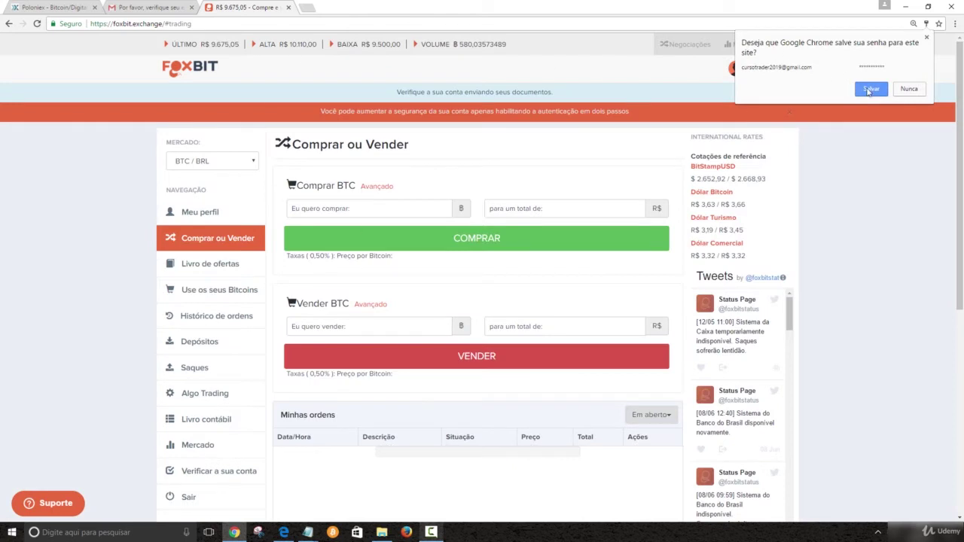
# Save the password in Chrome, dismiss the 2FA and document-verification notices, and go to Meu Perfil.
pyautogui.click(869, 90)
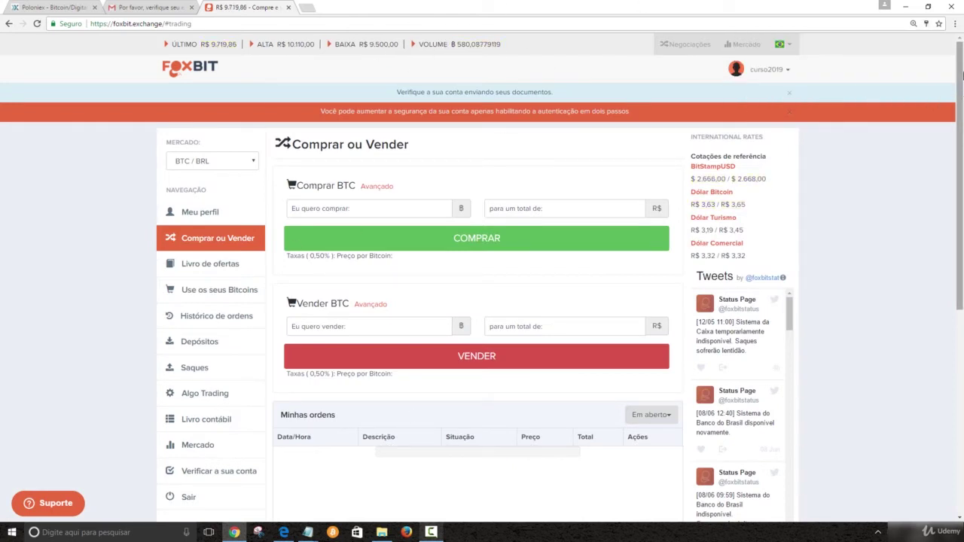
pyautogui.moveTo(961, 77)
pyautogui.mouseDown()
pyautogui.moveTo(949, 297)
pyautogui.moveTo(961, 74)
pyautogui.mouseUp()
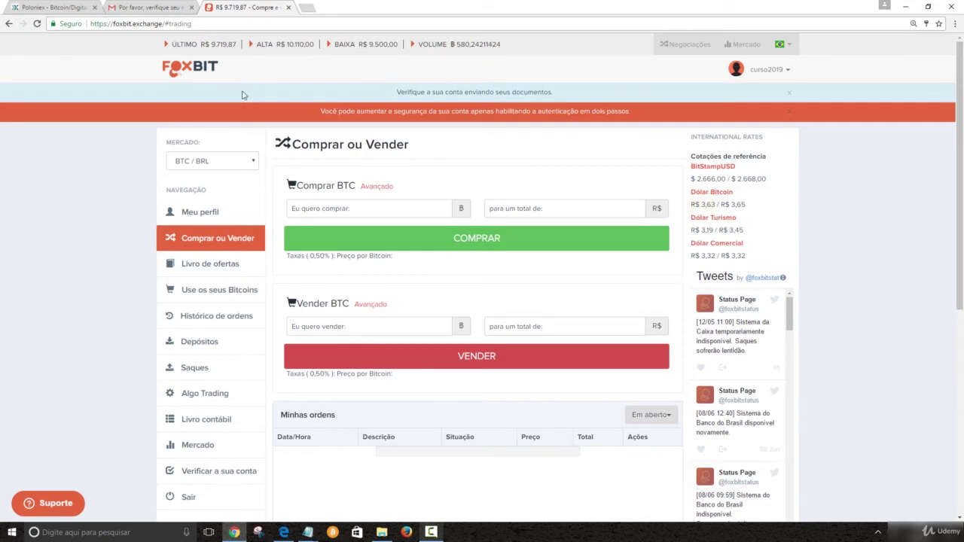
pyautogui.moveTo(391, 94); pyautogui.dragTo(620, 89)
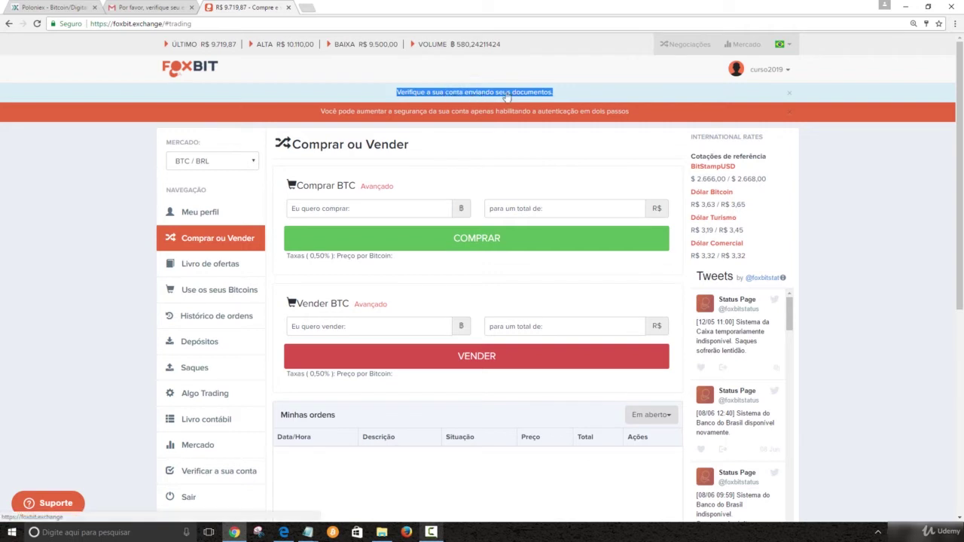
pyautogui.click(584, 95)
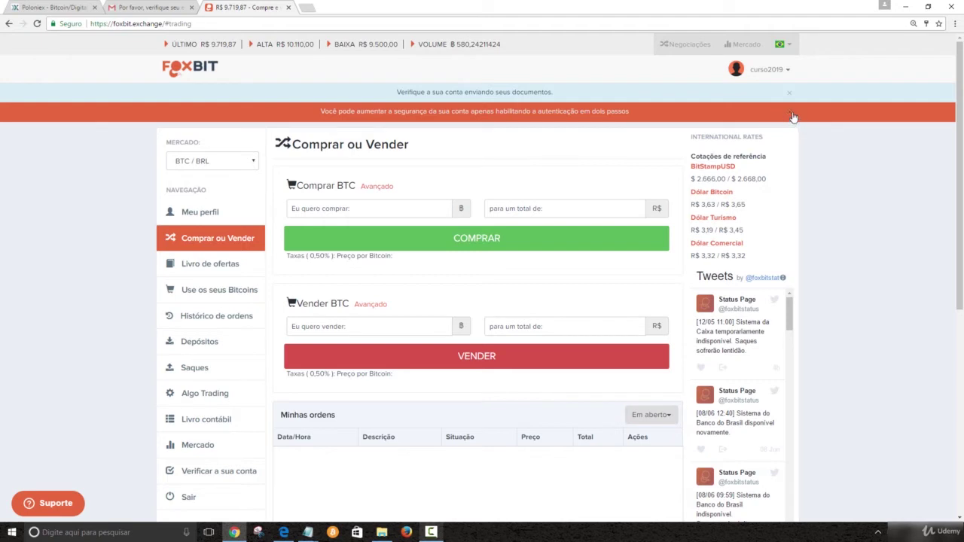
pyautogui.click(790, 113)
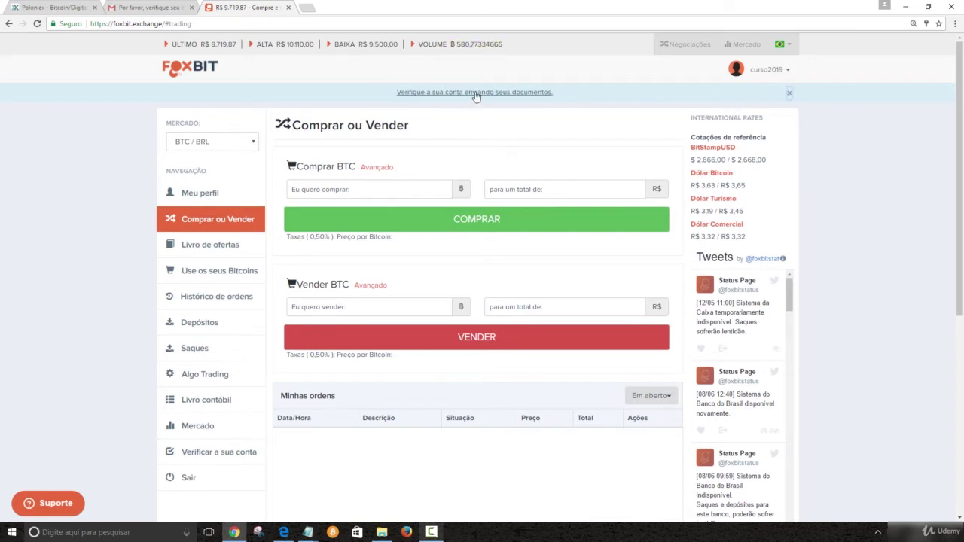
pyautogui.click(789, 95)
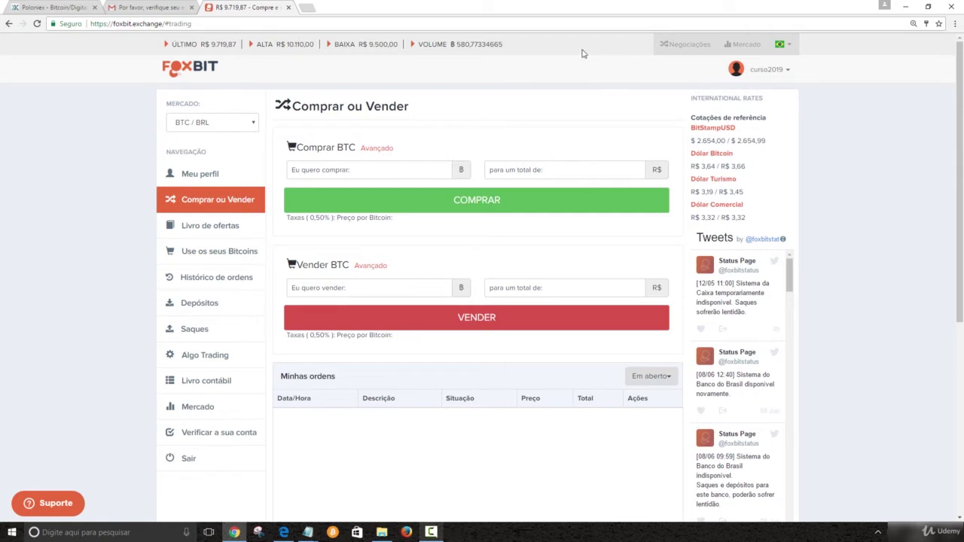
pyautogui.click(787, 70)
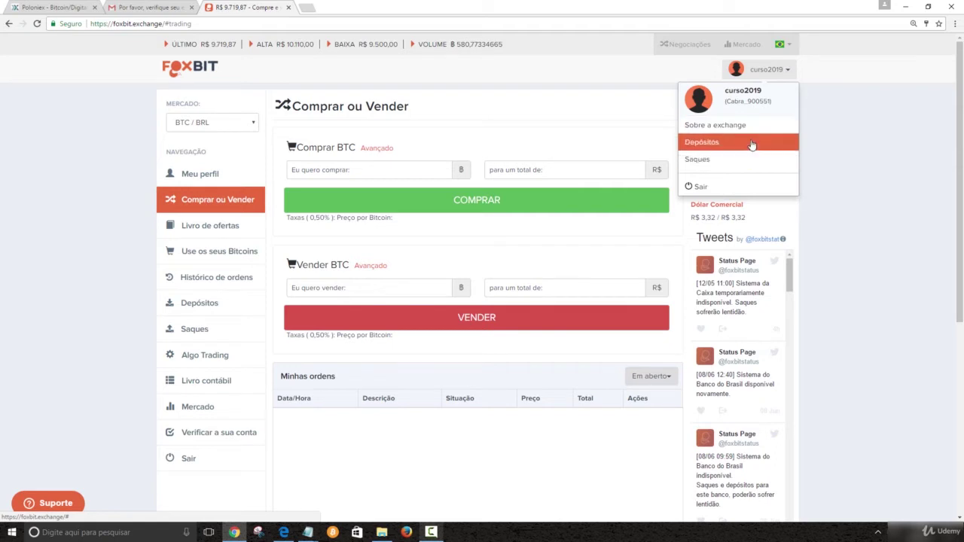
pyautogui.click(754, 98)
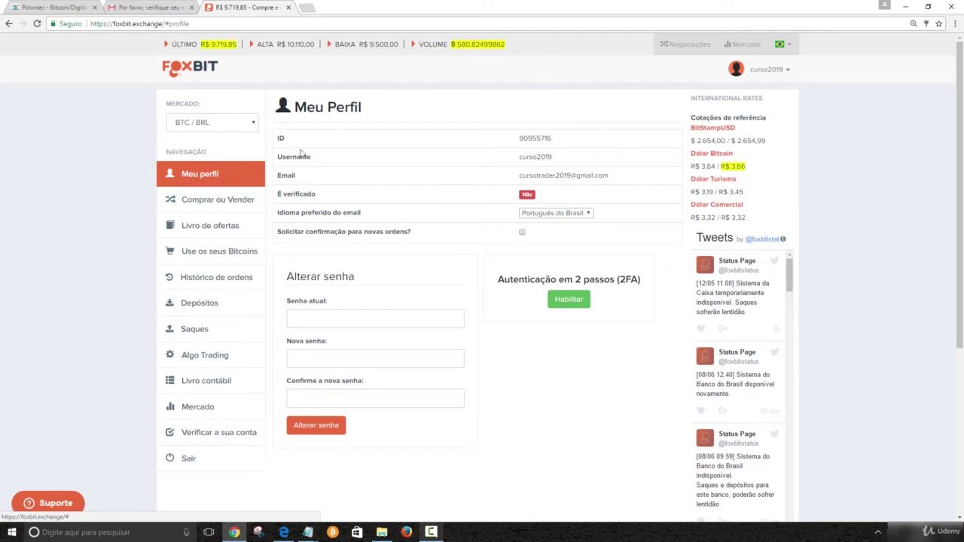
pyautogui.click(786, 70)
pyautogui.click(722, 104)
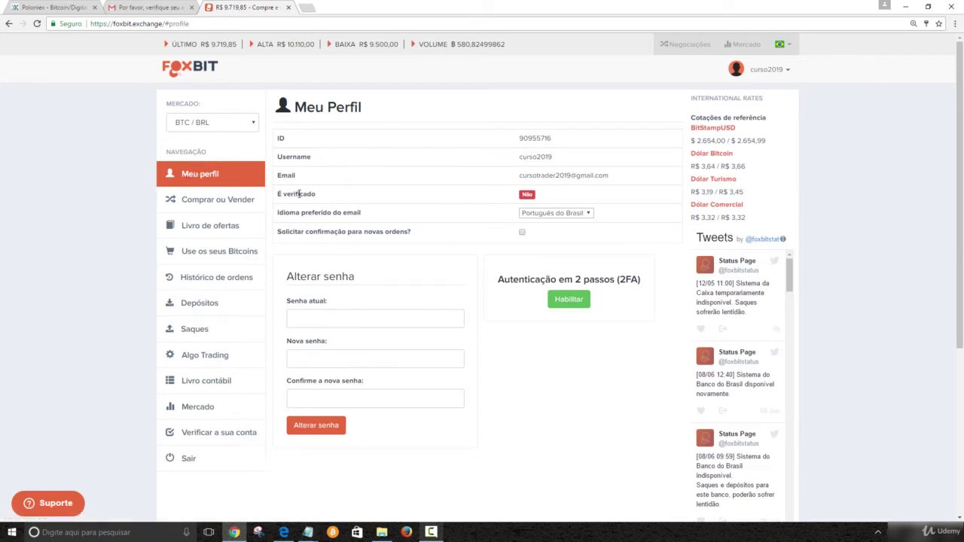
pyautogui.doubleClick(297, 194)
pyautogui.click(541, 196)
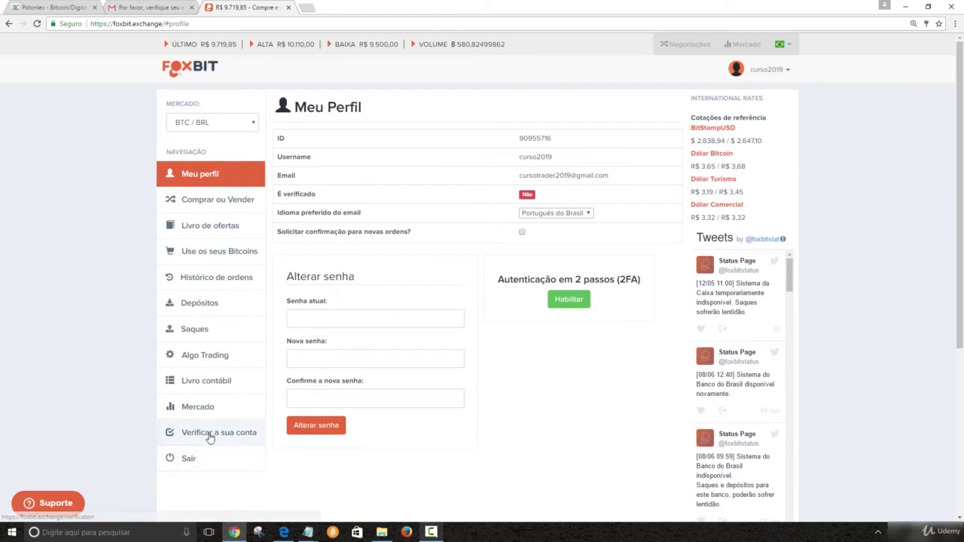
# Open the account verification page and review the new-account bonus line.
pyautogui.click(211, 437)
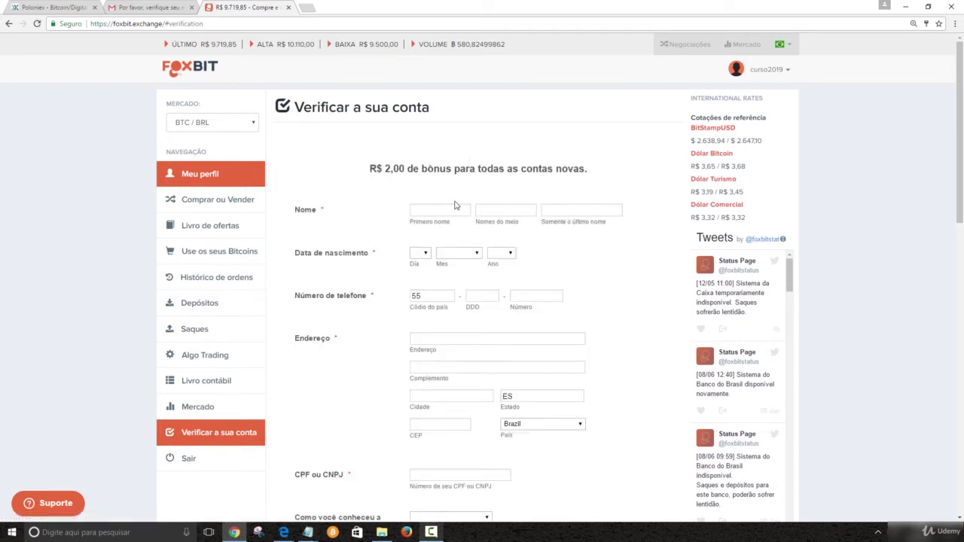
pyautogui.moveTo(362, 172); pyautogui.dragTo(591, 170)
pyautogui.click(532, 162)
pyautogui.moveTo(369, 168); pyautogui.dragTo(526, 167)
pyautogui.click(356, 170)
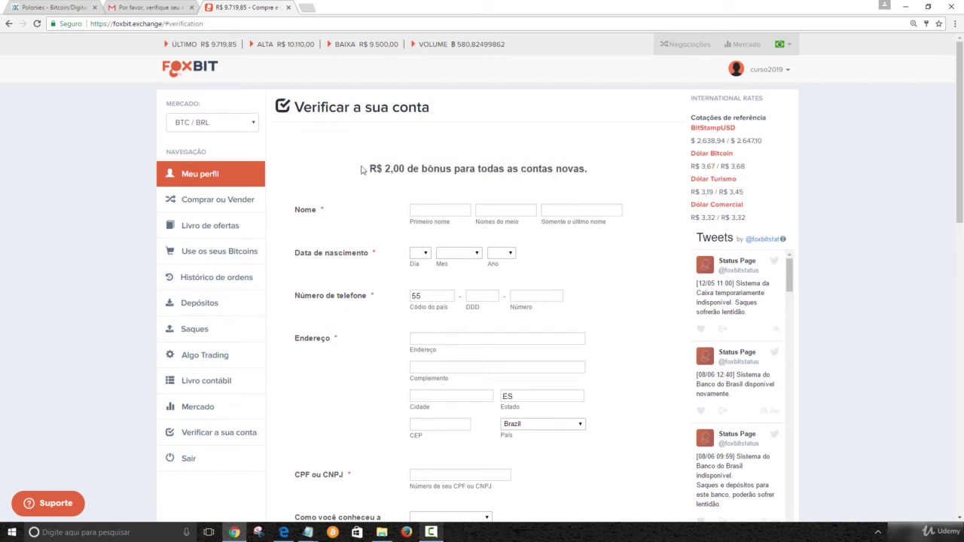
pyautogui.moveTo(368, 173); pyautogui.dragTo(577, 168)
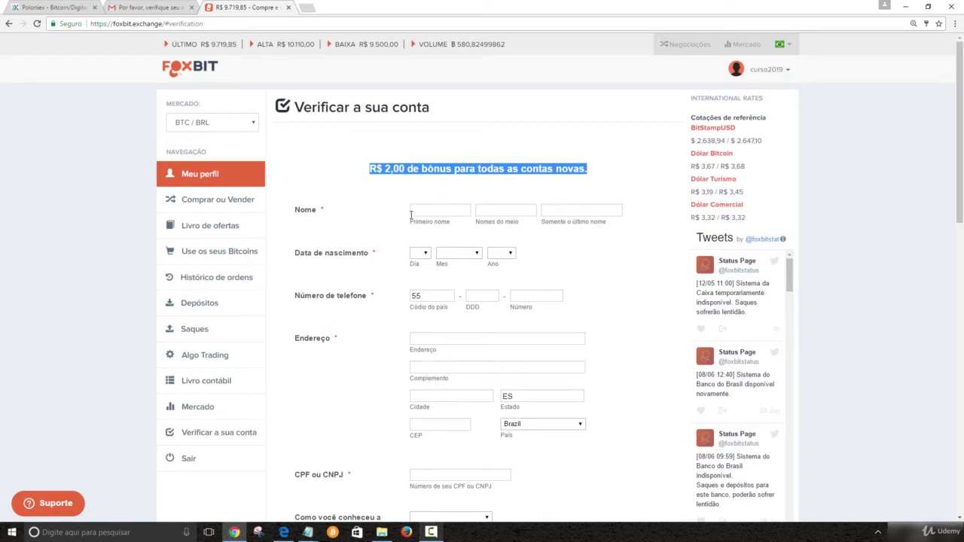
# Fill in the first, middle and last name fields.
pyautogui.click(422, 209)
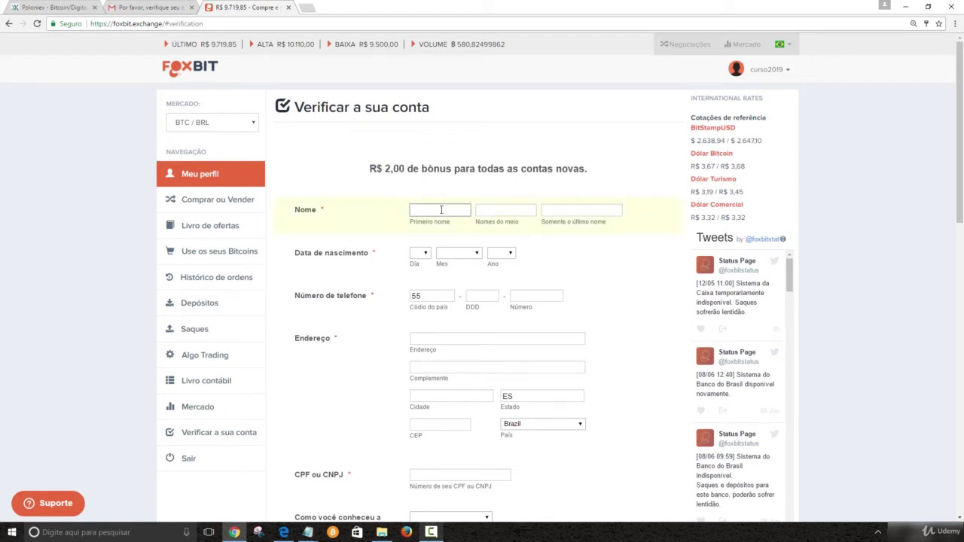
pyautogui.press('Tab')
pyautogui.write('nom')
pyautogui.press('Tab')
pyautogui.write('complet')
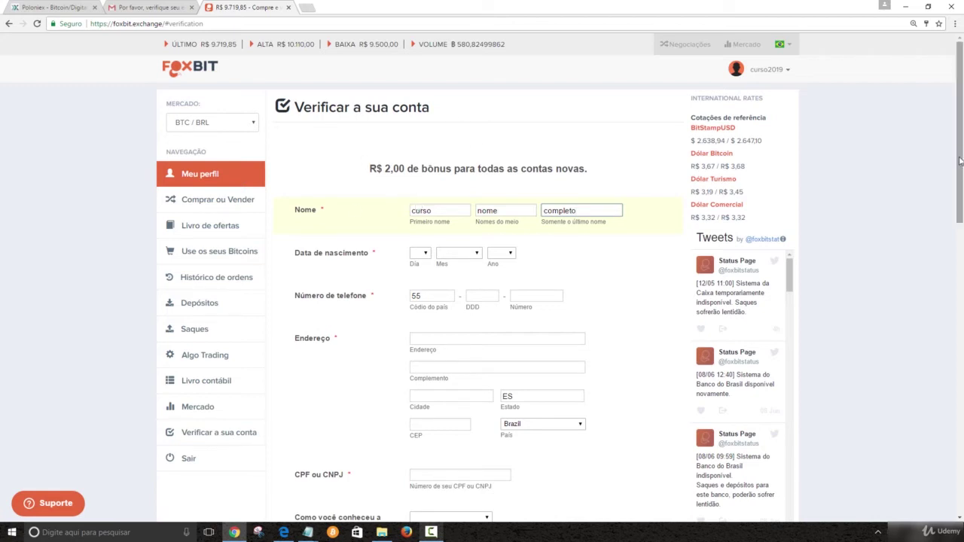
# Set the birth date using the day, month and year lists.
pyautogui.moveTo(960, 161); pyautogui.dragTo(962, 203)
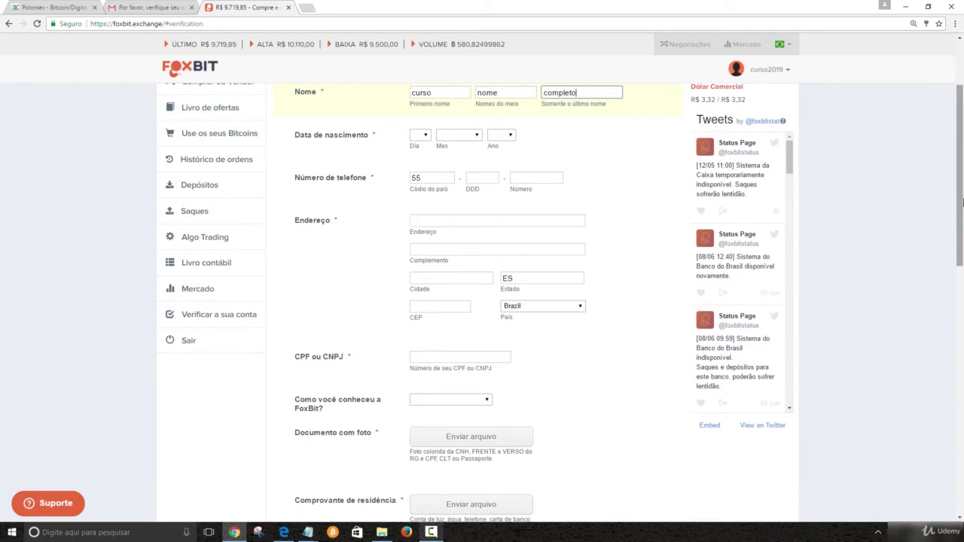
pyautogui.scroll(3, 962, 202)
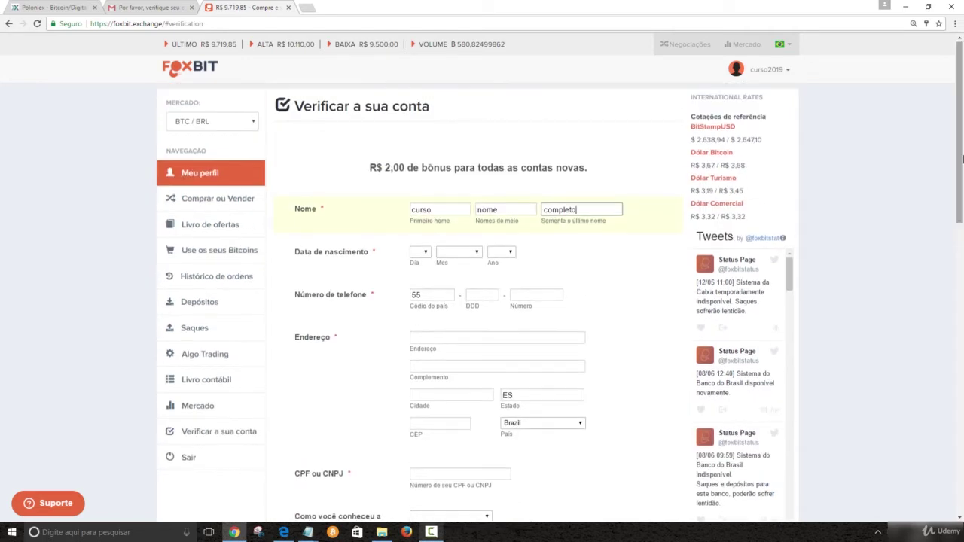
pyautogui.click(423, 253)
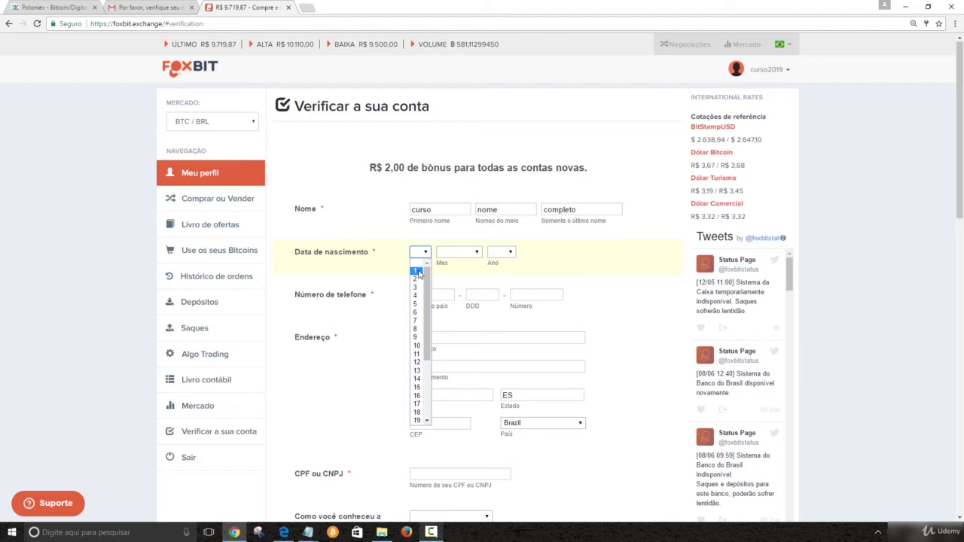
pyautogui.click(413, 272)
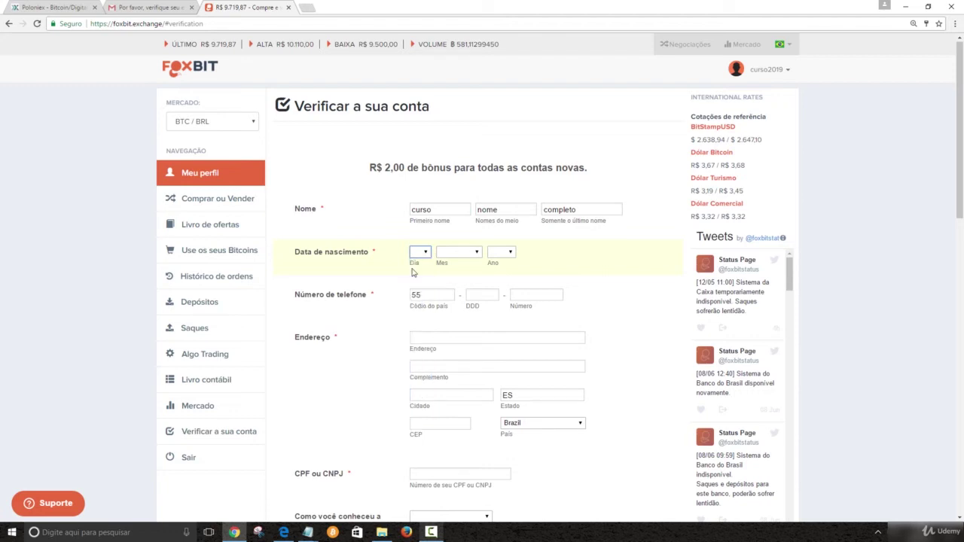
pyautogui.click(462, 254)
pyautogui.click(457, 270)
pyautogui.click(503, 256)
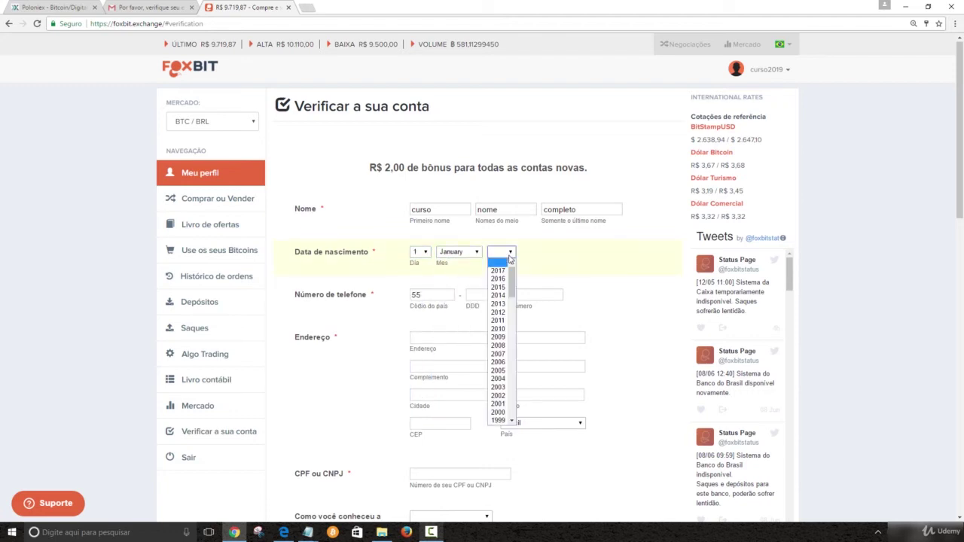
pyautogui.press('1')
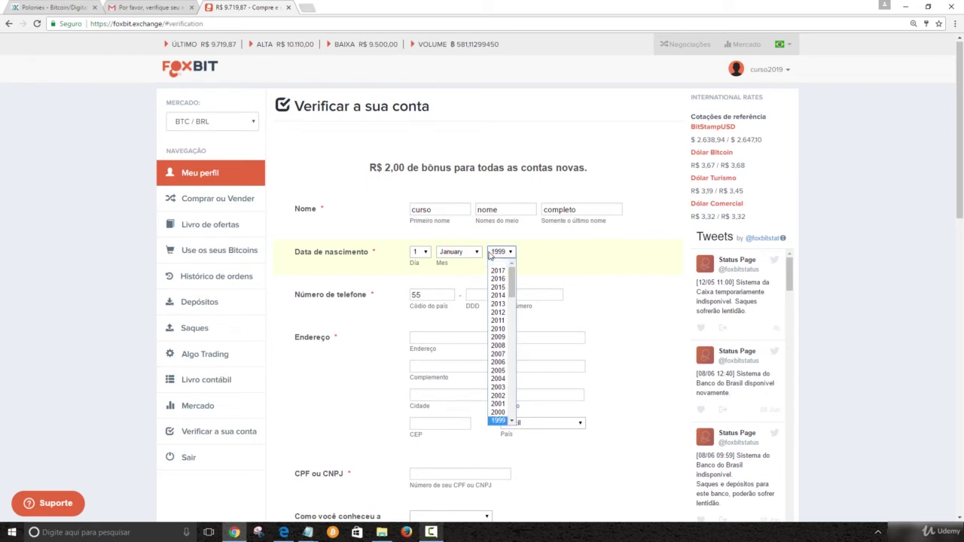
pyautogui.moveTo(511, 277); pyautogui.dragTo(516, 320)
pyautogui.click(498, 327)
pyautogui.click(506, 253)
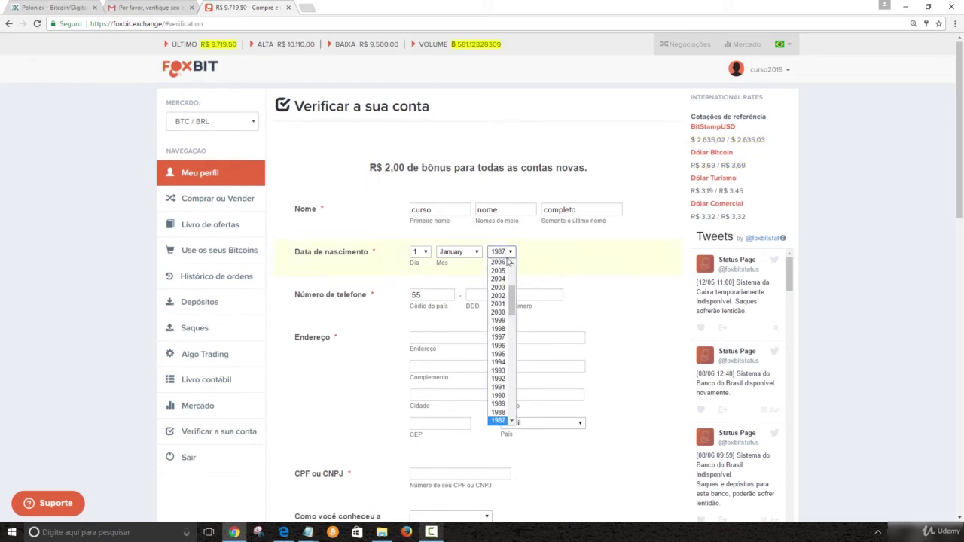
pyautogui.click(513, 421)
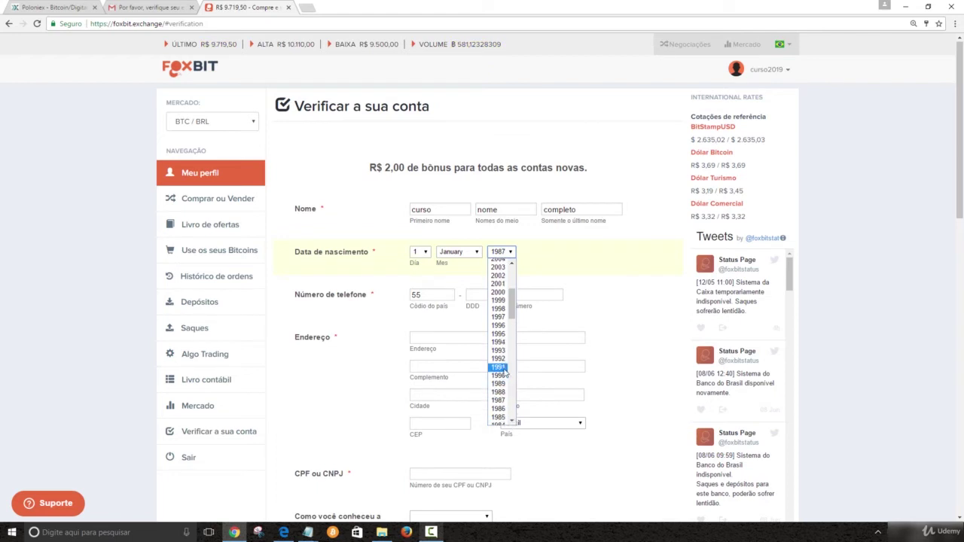
pyautogui.click(502, 408)
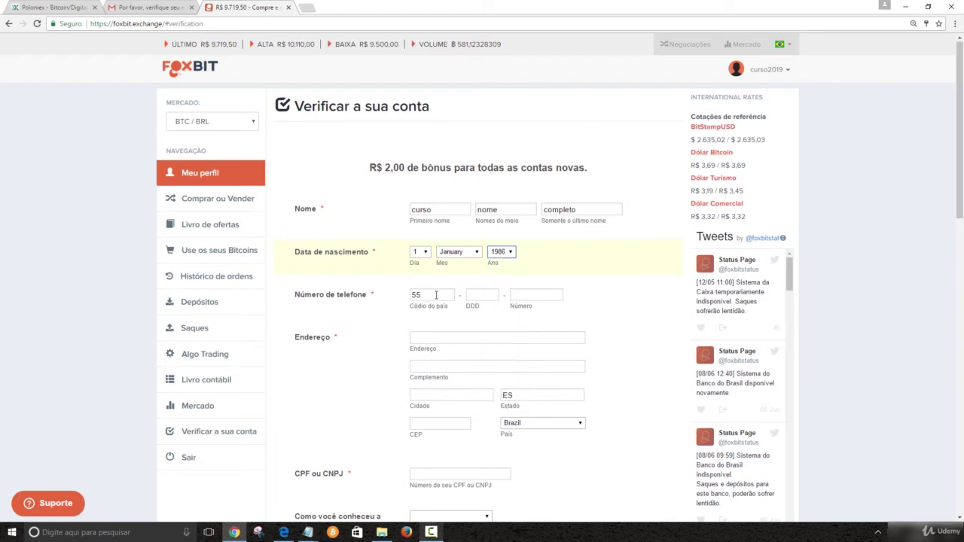
# Replace the phone number after the country and area code fields.
pyautogui.press('Tab')
pyautogui.click(482, 294)
pyautogui.click(529, 290)
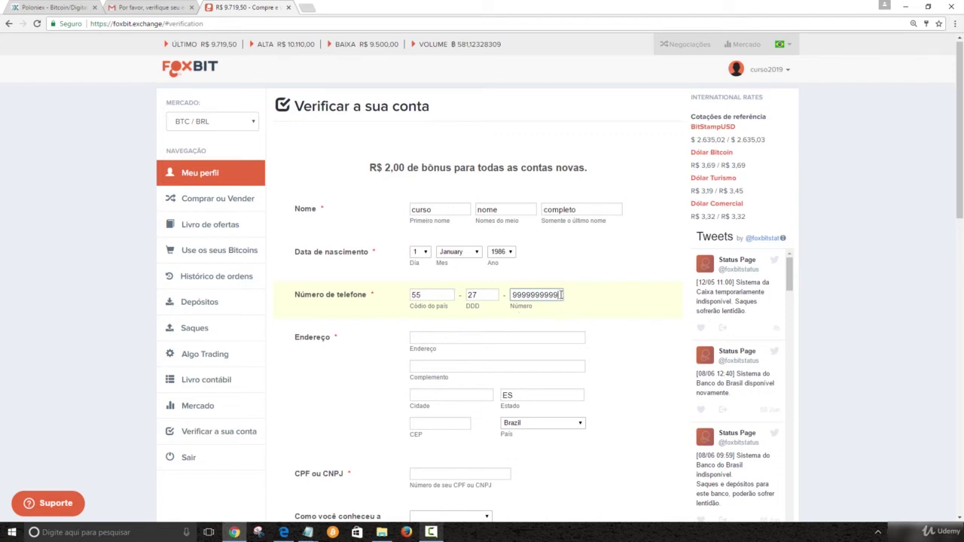
pyautogui.hotkey('ctrl', 'a')
pyautogui.write('9')
# Fill in the street address, complement and CEP postal code, leaving city, state and country as Brazil.
pyautogui.click(426, 336)
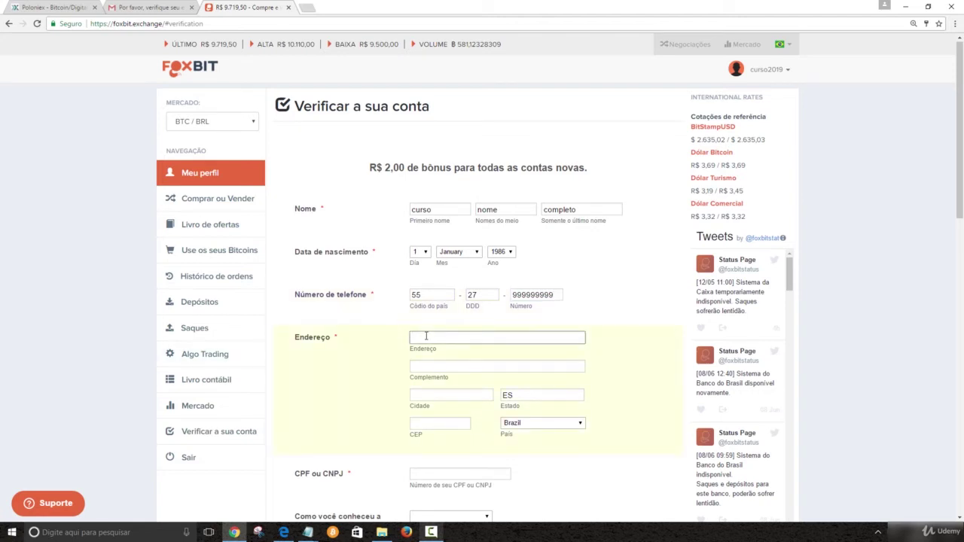
pyautogui.write('rua a numero 10')
pyautogui.press('Tab')
pyautogui.write('casa')
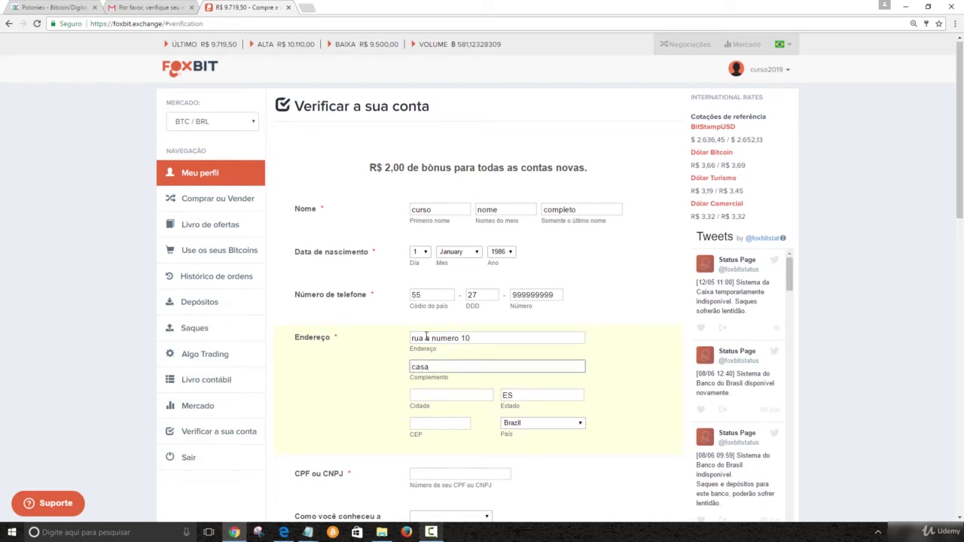
pyautogui.press('Tab')
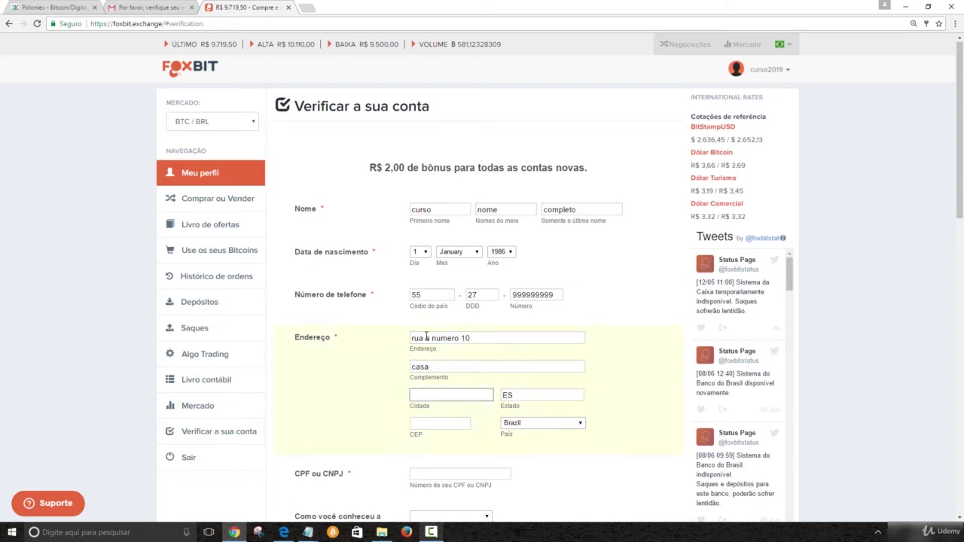
pyautogui.press('Tab')
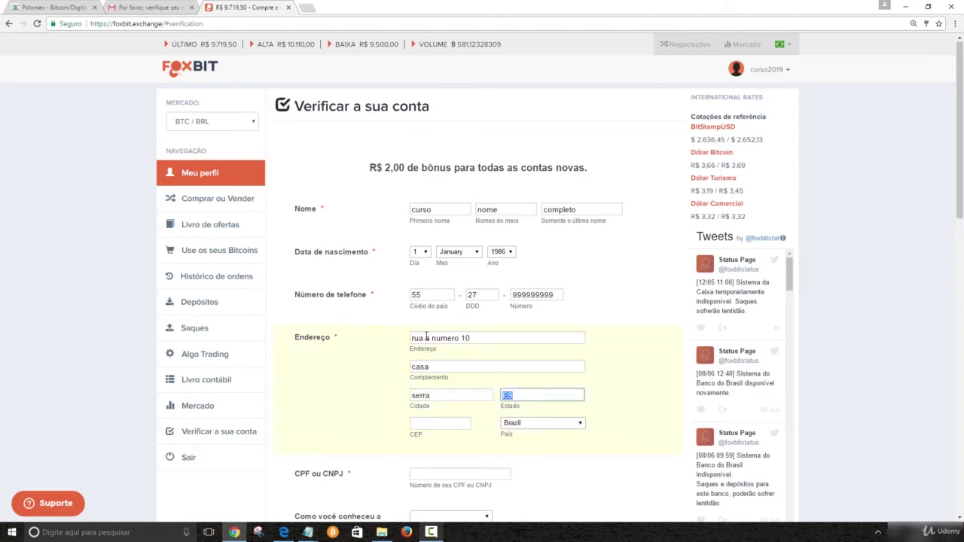
pyautogui.press('Tab')
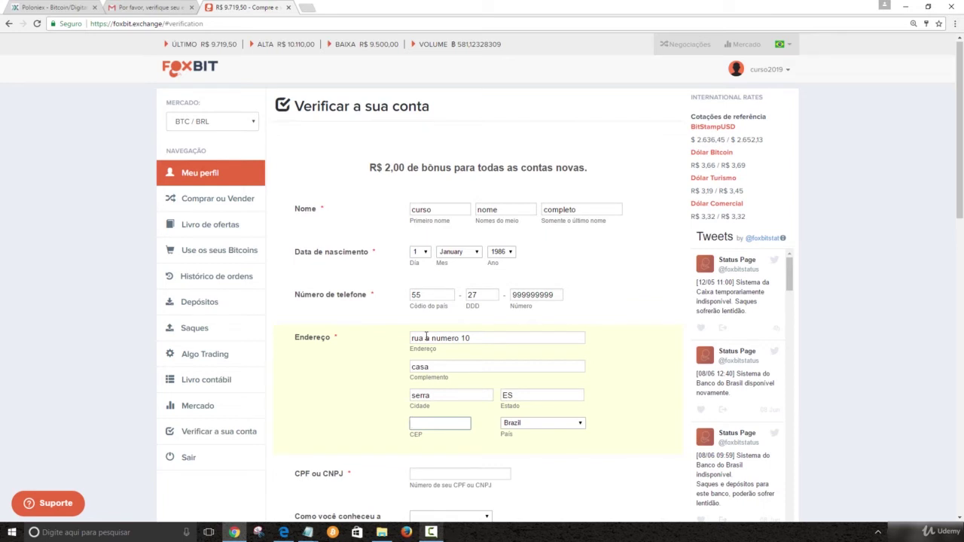
pyautogui.write('291000000')
pyautogui.press('Tab')
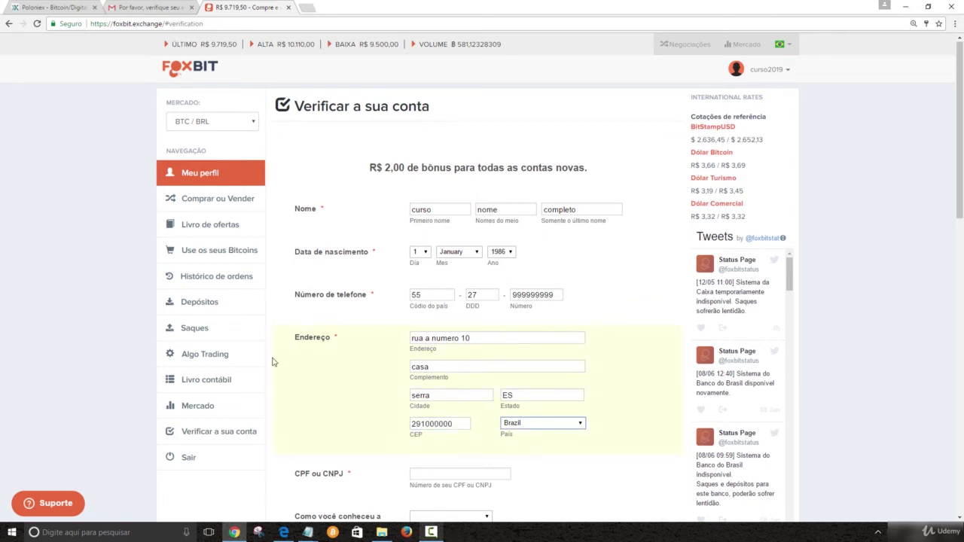
# Enter the CPF number in the CPF ou CNPJ field and leave the field.
pyautogui.scroll(-3, 452, 339)
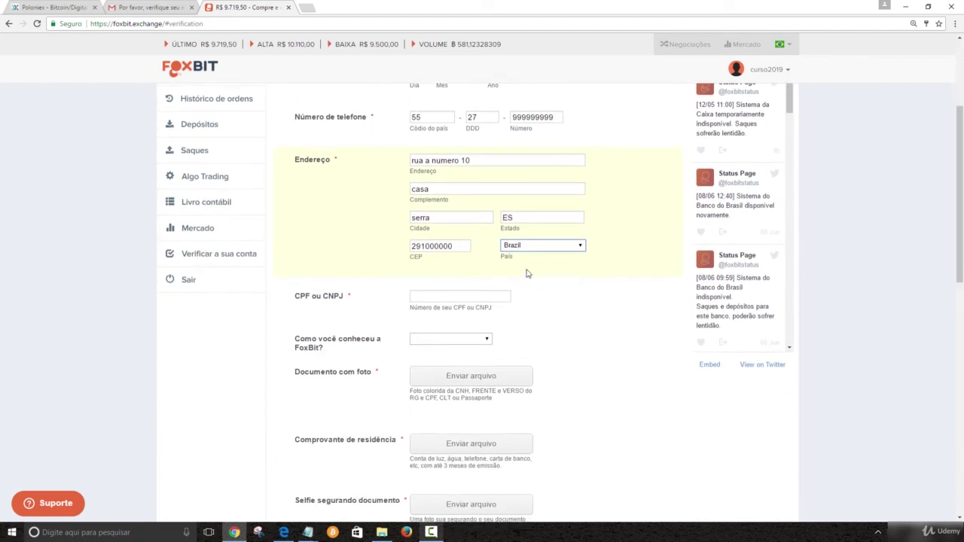
pyautogui.click(431, 298)
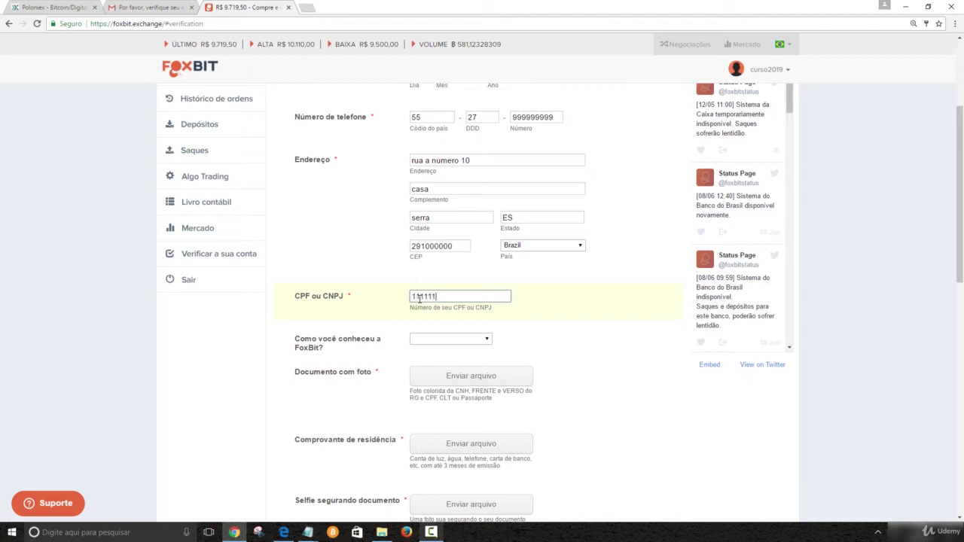
pyautogui.write('11111111-00')
pyautogui.doubleClick(482, 295)
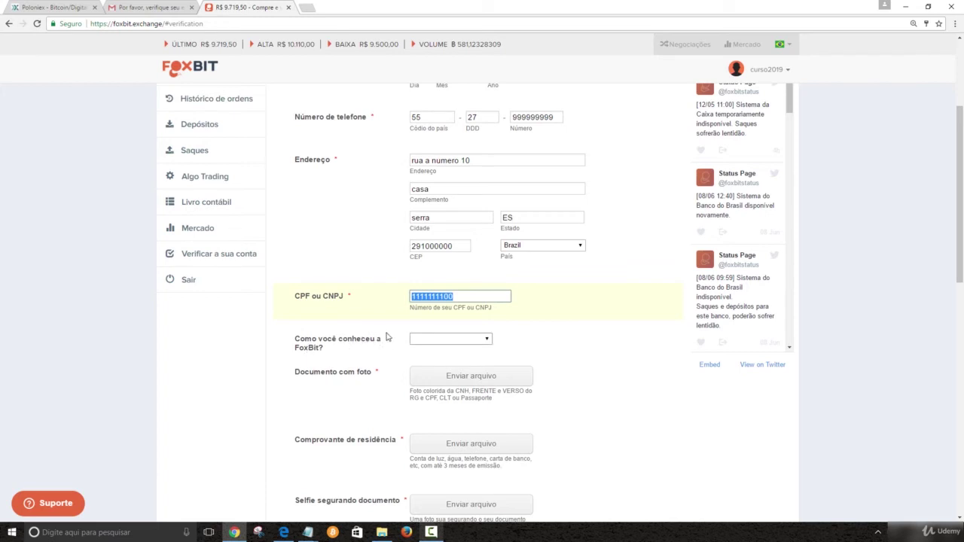
pyautogui.click(297, 369)
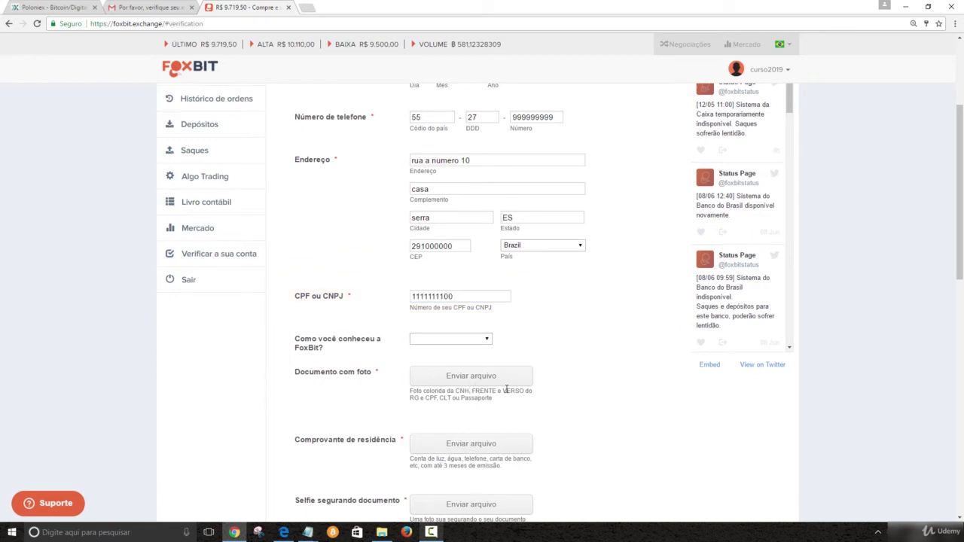
# Zoom the page in and read the Documento com foto hint about FRENTE e VERSO and CPF.
pyautogui.moveTo(412, 392); pyautogui.dragTo(432, 392)
pyautogui.hotkey('ctrl', '+')
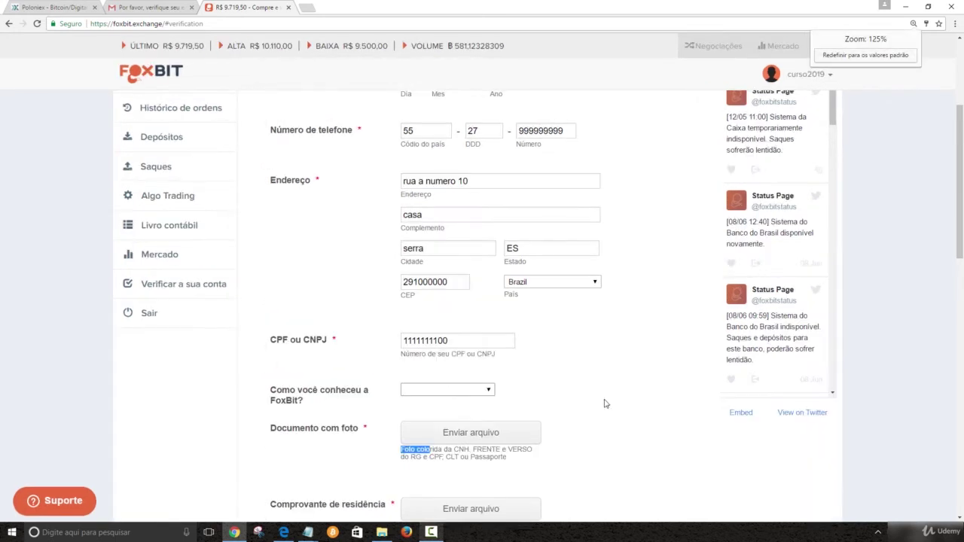
pyautogui.moveTo(961, 219); pyautogui.dragTo(962, 262)
pyautogui.tripleClick(419, 312)
pyautogui.click(426, 312)
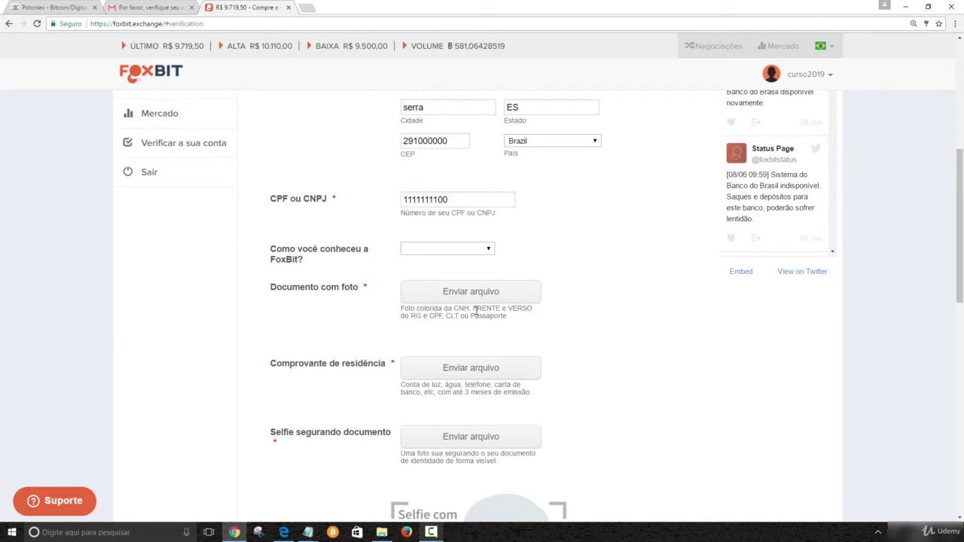
pyautogui.moveTo(478, 312); pyautogui.dragTo(532, 310)
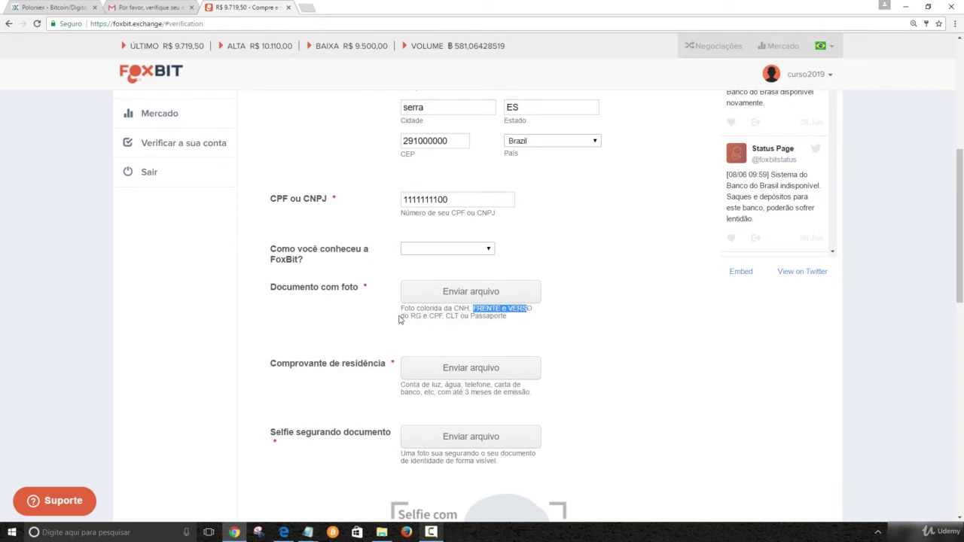
pyautogui.moveTo(401, 315); pyautogui.dragTo(521, 332)
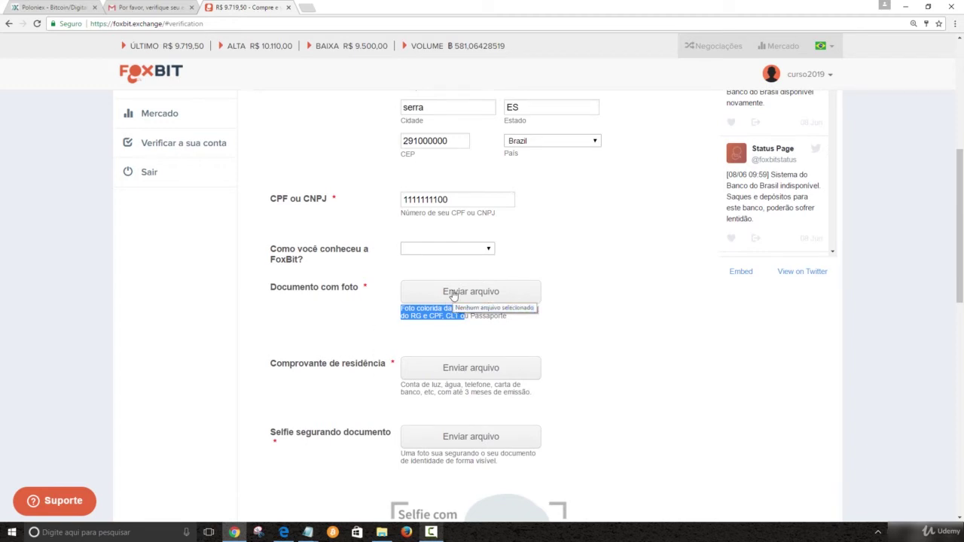
# Attach CNH-2019 as the photo document and the previewed residence bill as proof of residence.
pyautogui.click(454, 295)
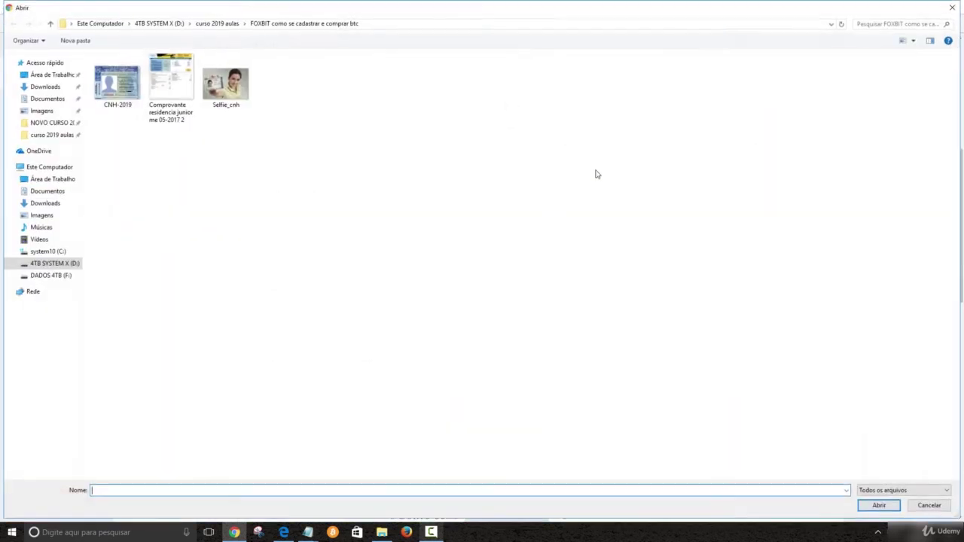
pyautogui.click(116, 83)
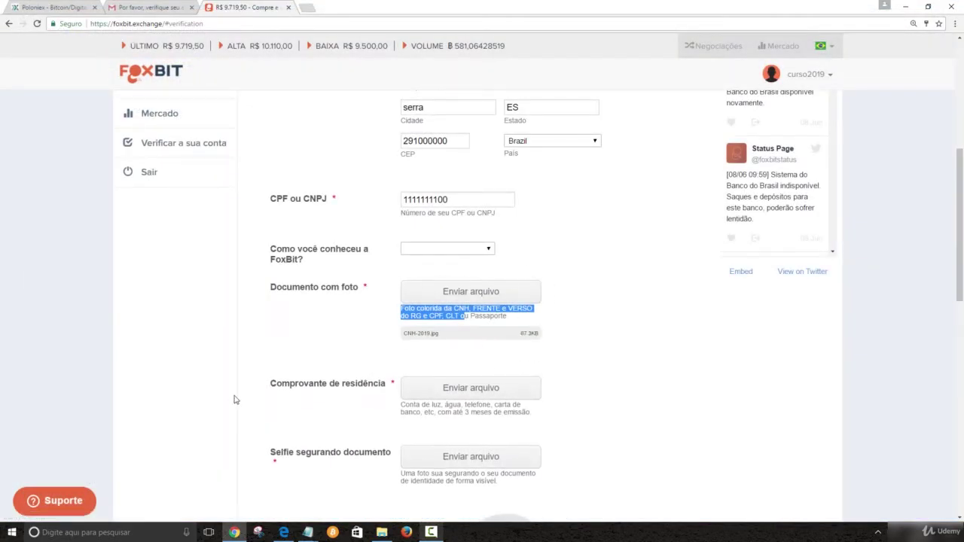
pyautogui.click(482, 395)
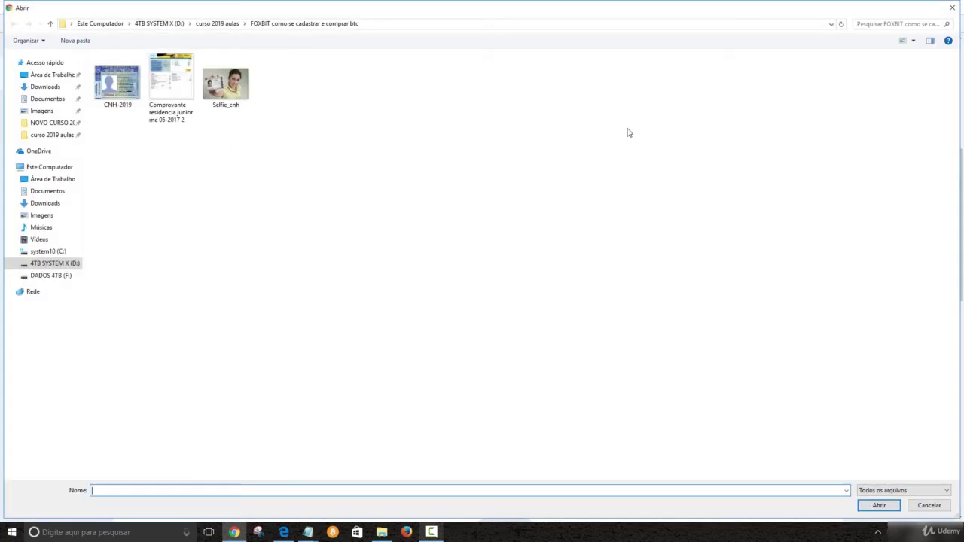
pyautogui.rightClick(156, 101)
pyautogui.click(173, 119)
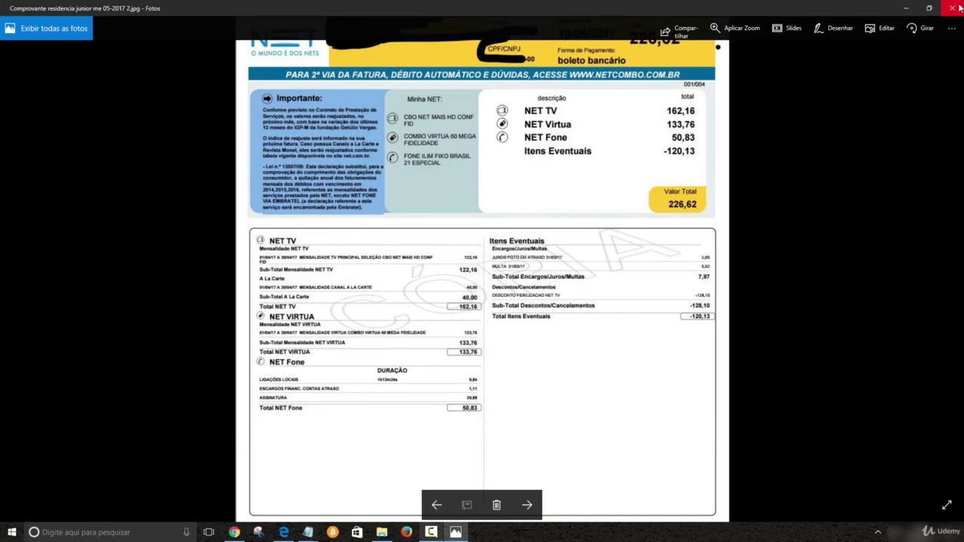
pyautogui.click(958, 7)
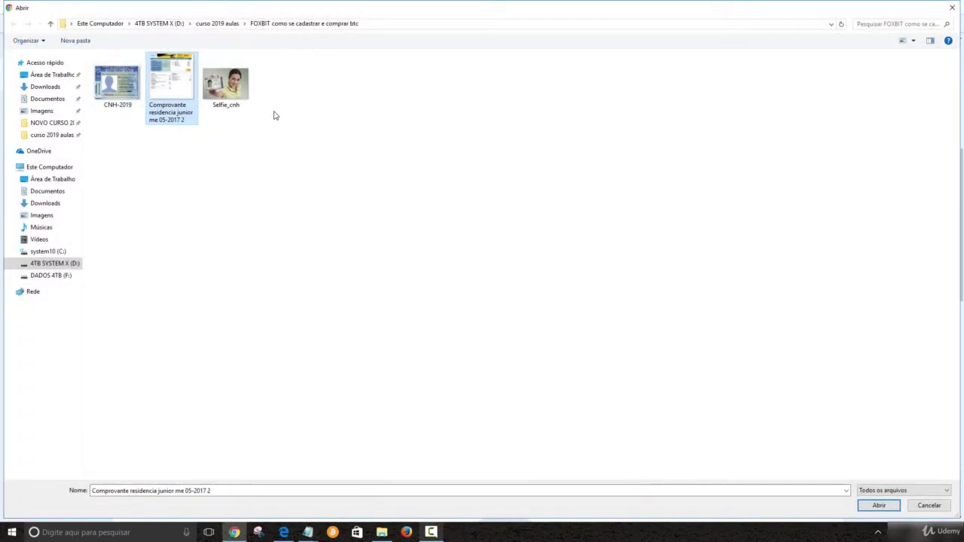
pyautogui.doubleClick(158, 93)
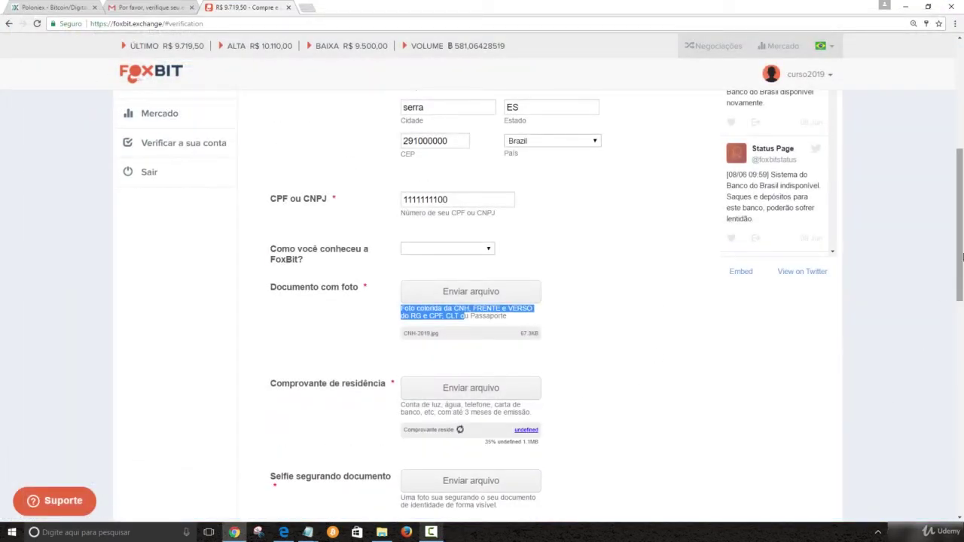
# Preview Selfie_cnh.jpg and attach it as the selfie with document.
pyautogui.moveTo(960, 279); pyautogui.dragTo(961, 369)
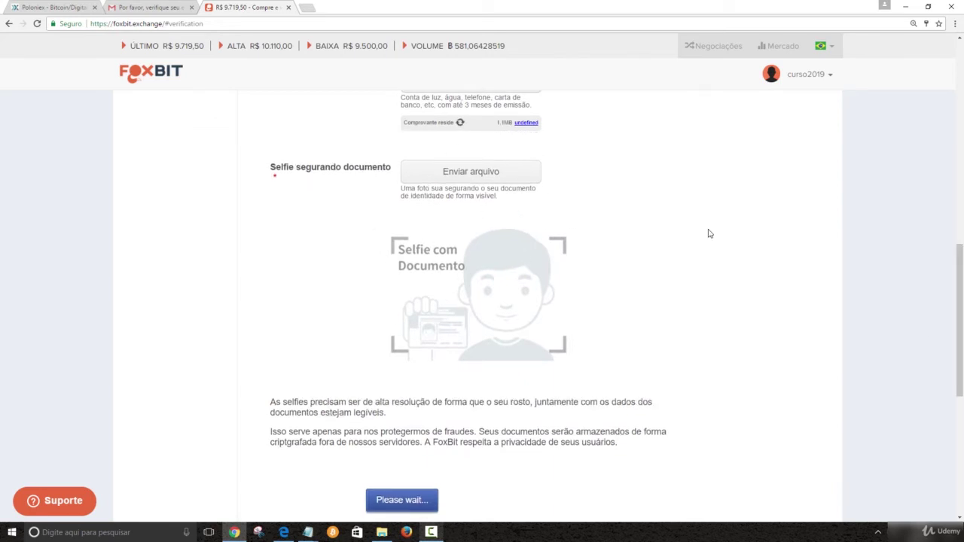
pyautogui.scroll(2, 955, 332)
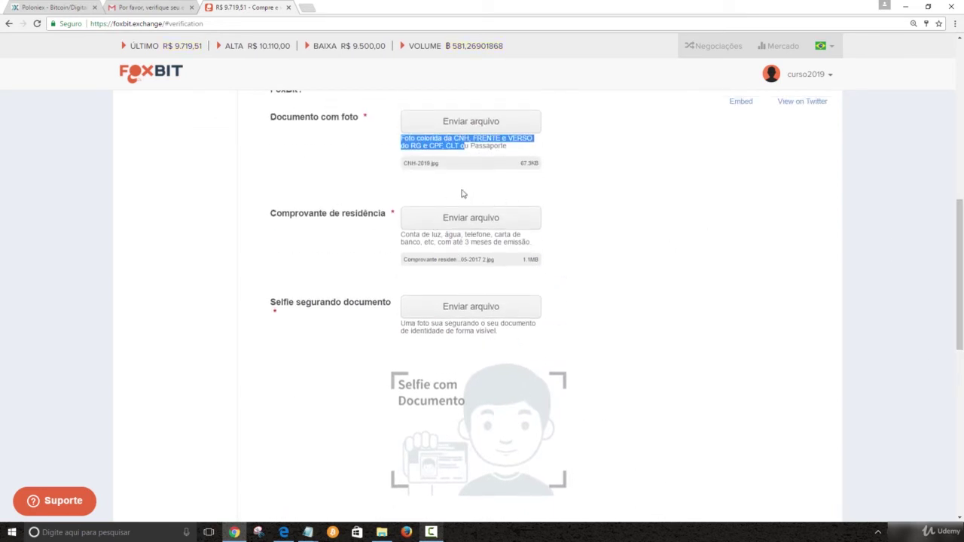
pyautogui.moveTo(960, 267); pyautogui.dragTo(961, 322)
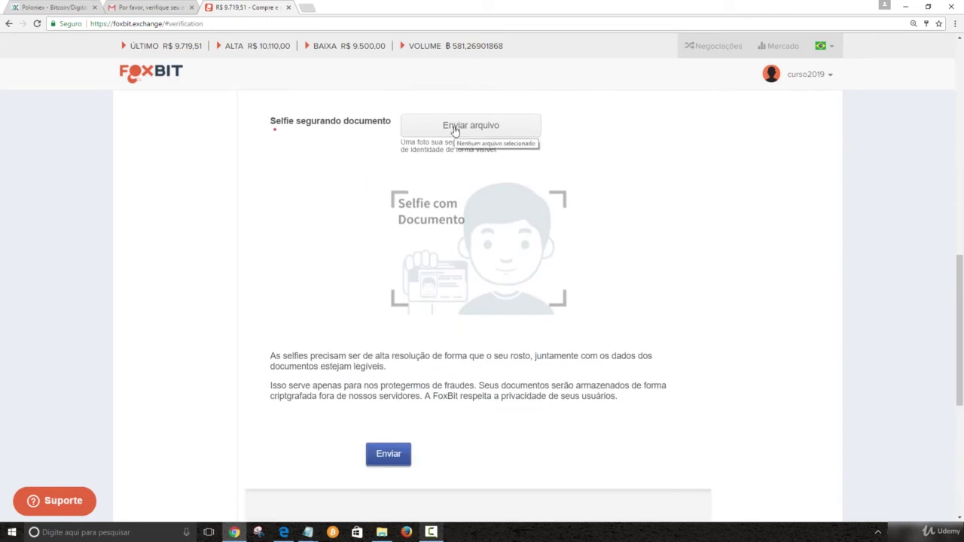
pyautogui.click(455, 128)
pyautogui.click(226, 105)
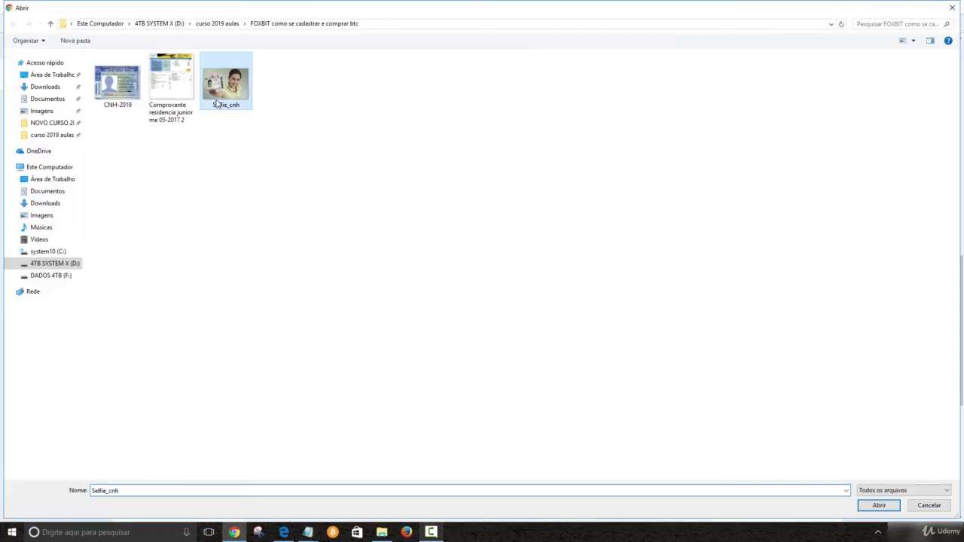
pyautogui.rightClick(230, 111)
pyautogui.click(238, 121)
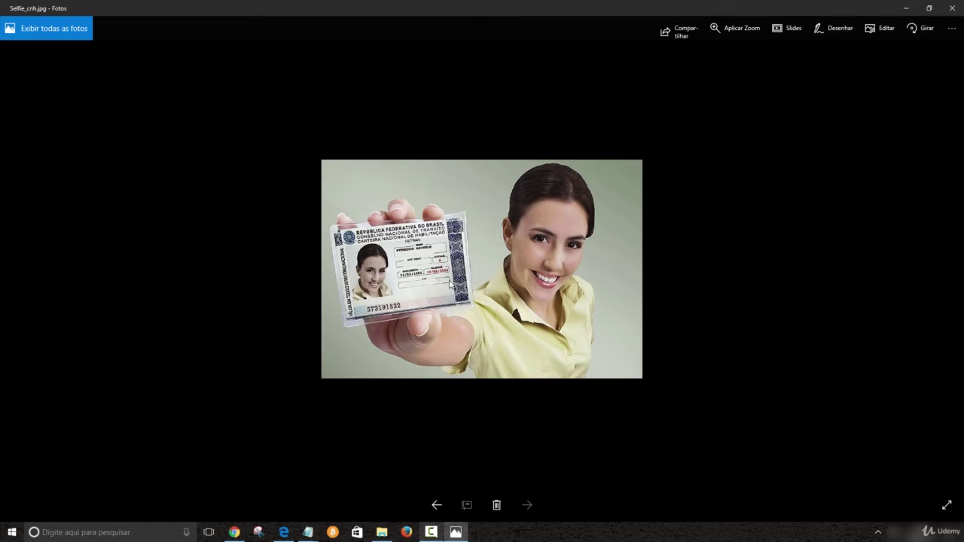
pyautogui.click(952, 8)
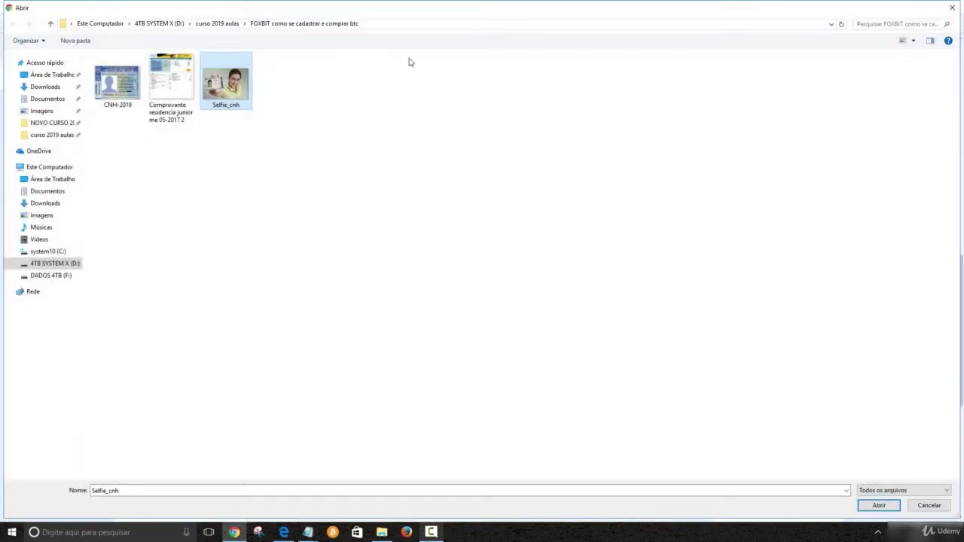
pyautogui.doubleClick(246, 90)
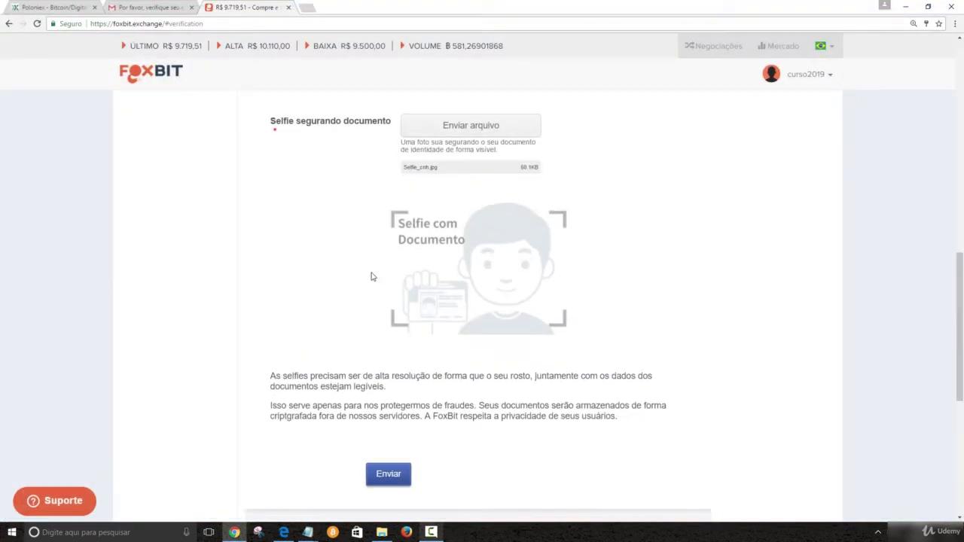
pyautogui.moveTo(961, 311); pyautogui.dragTo(962, 125)
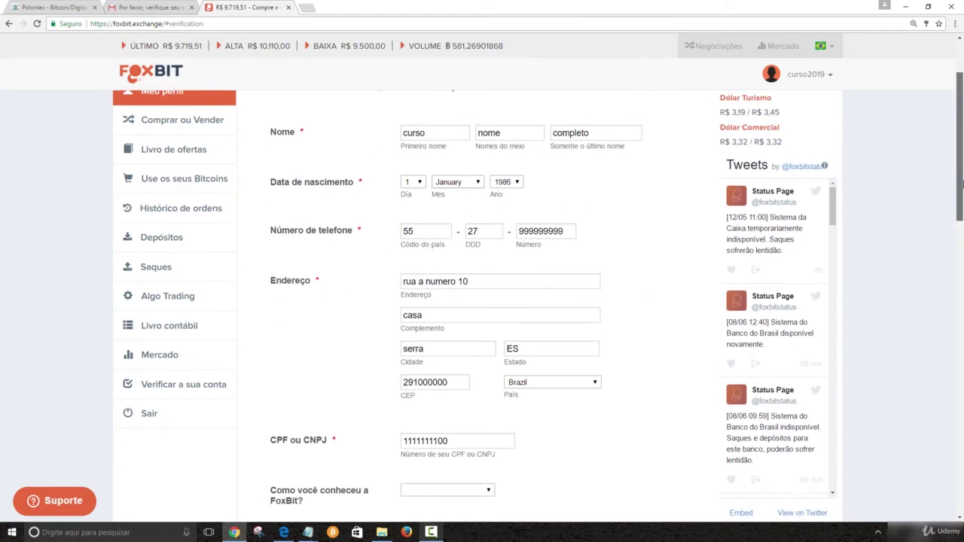
# Submit the verification form and read the thank-you and 72-business-hour review message.
pyautogui.moveTo(961, 192); pyautogui.dragTo(962, 399)
pyautogui.click(379, 388)
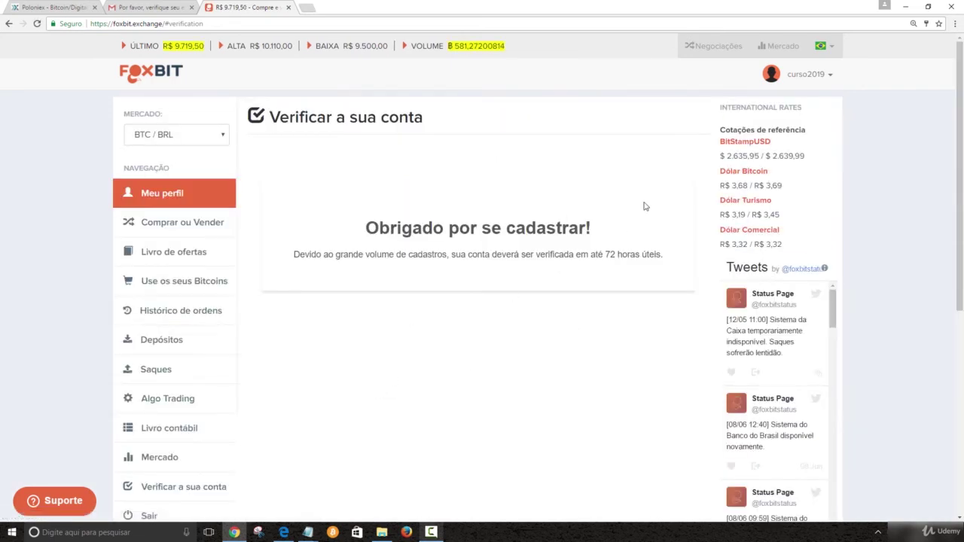
pyautogui.moveTo(341, 222); pyautogui.dragTo(665, 248)
pyautogui.click(657, 254)
pyautogui.moveTo(293, 255); pyautogui.dragTo(664, 271)
pyautogui.click(665, 261)
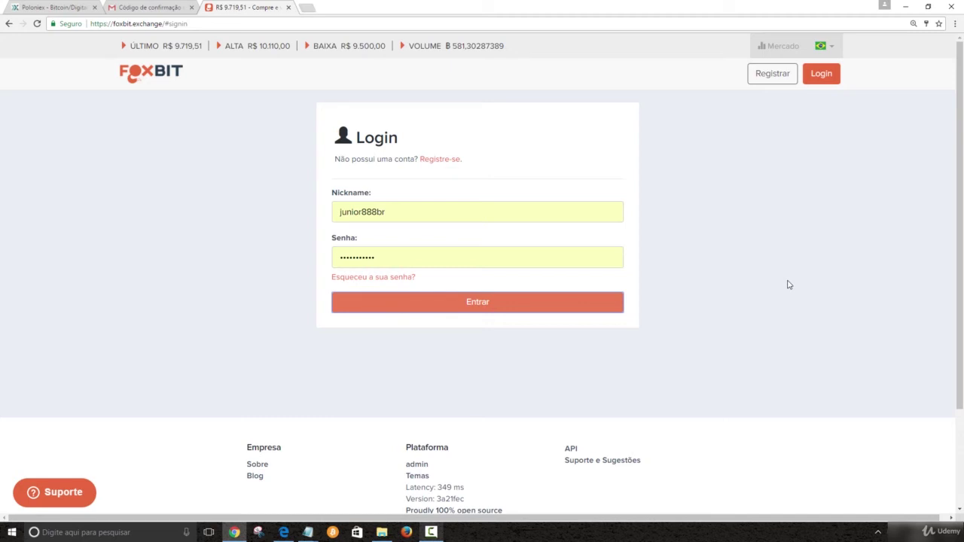
# Log in with the nickname and password, then copy the emailed confirmation code from Gmail.
pyautogui.click(474, 307)
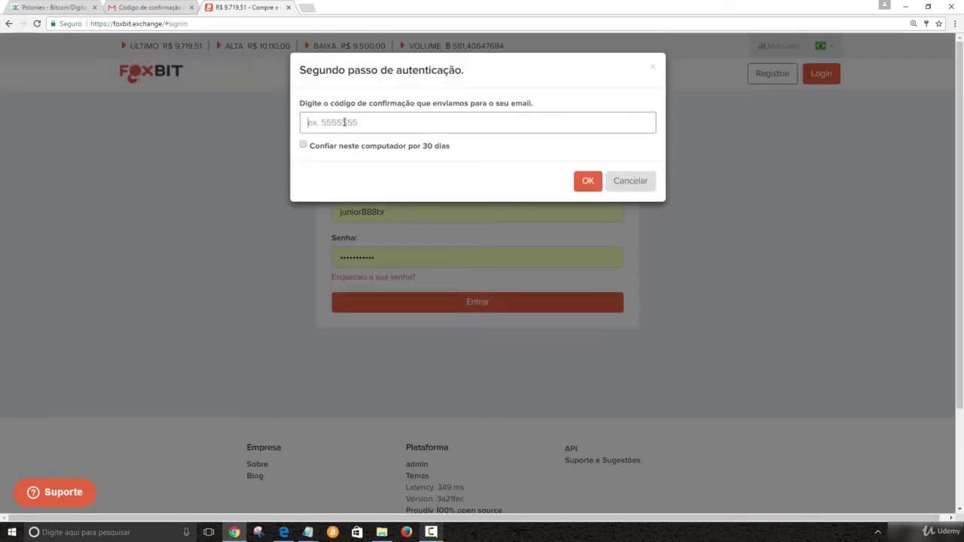
pyautogui.moveTo(308, 106); pyautogui.dragTo(542, 112)
pyautogui.click(438, 108)
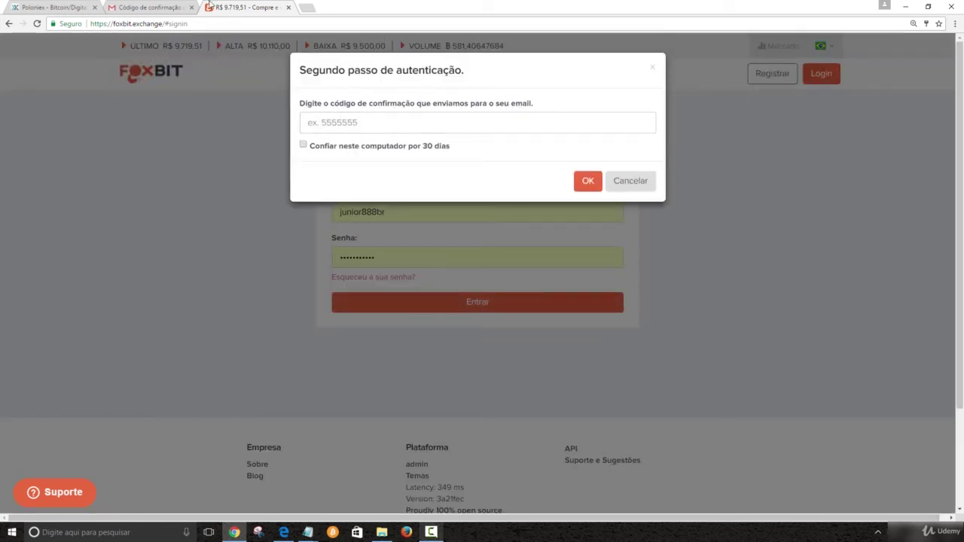
pyautogui.click(158, 7)
pyautogui.rightClick(256, 159)
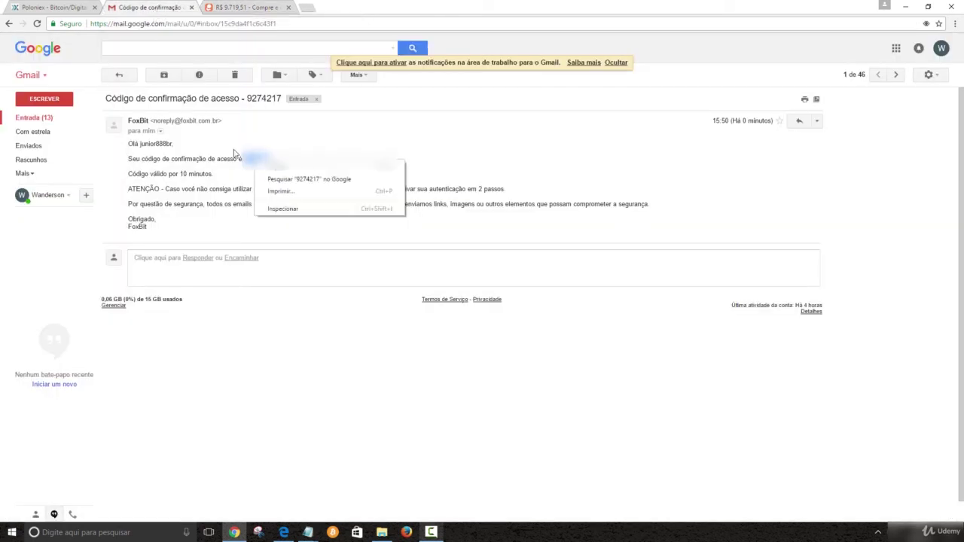
pyautogui.click(275, 169)
# Paste the confirmation code into the Segundo passo de autenticação dialog and confirm it.
pyautogui.click(249, 7)
pyautogui.click(398, 129)
pyautogui.rightClick(398, 129)
pyautogui.click(467, 190)
pyautogui.click(586, 181)
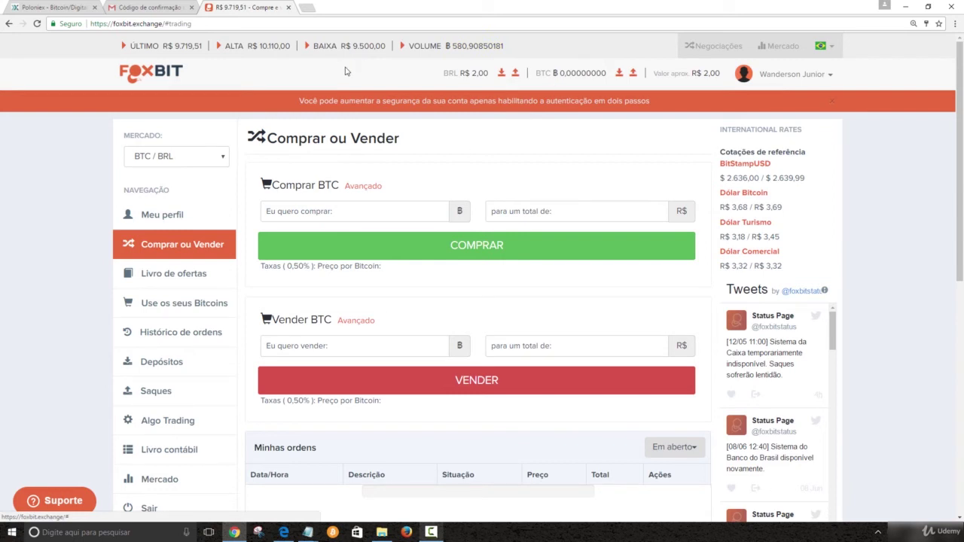
pyautogui.moveTo(435, 73); pyautogui.dragTo(490, 73)
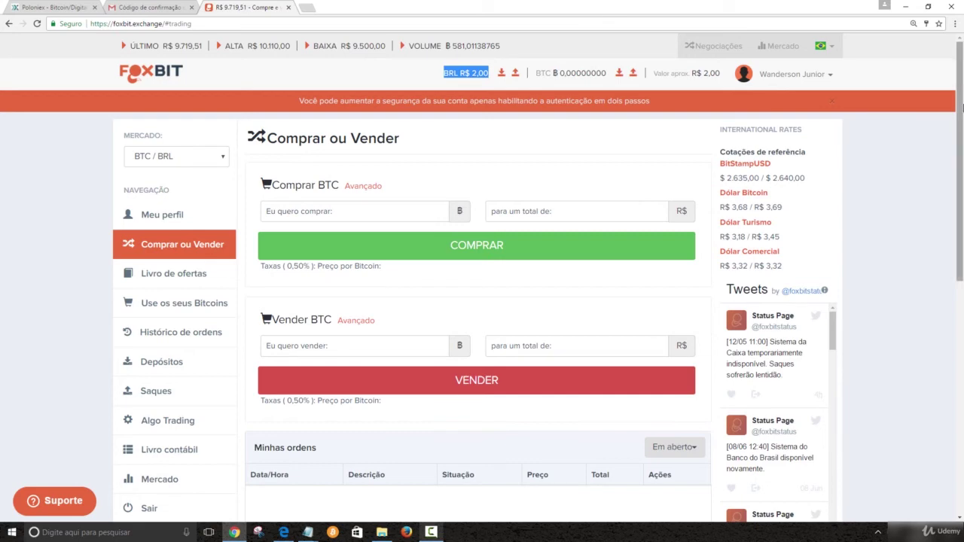
pyautogui.moveTo(961, 122)
pyautogui.mouseDown()
pyautogui.moveTo(961, 351)
pyautogui.moveTo(959, 113)
pyautogui.mouseUp()
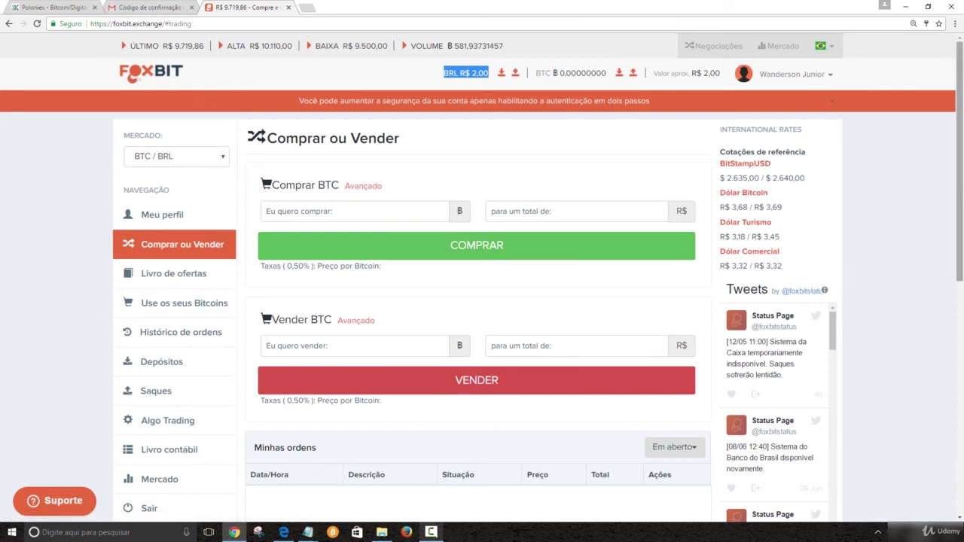
# Go to Meu perfil and scroll down to the 2FA section.
pyautogui.click(171, 218)
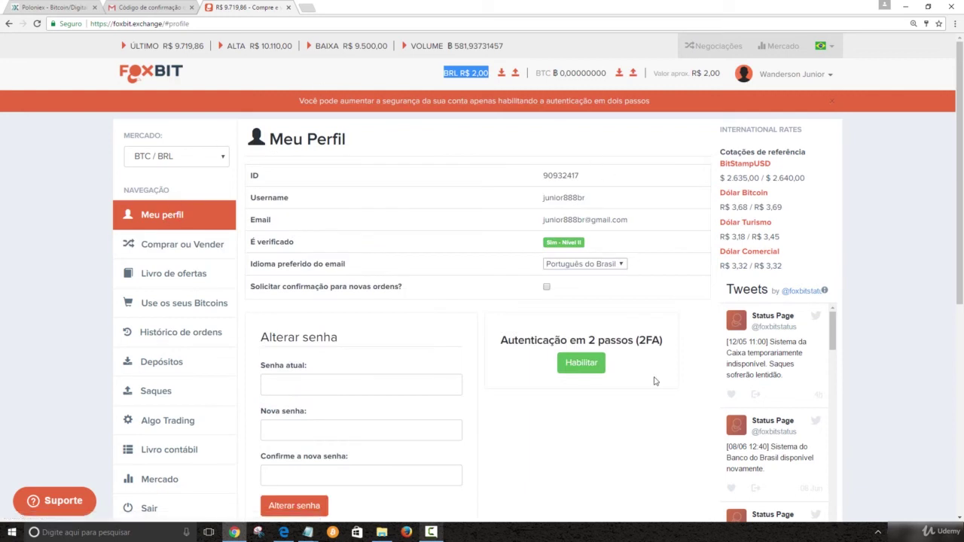
pyautogui.scroll(-3, 963, 207)
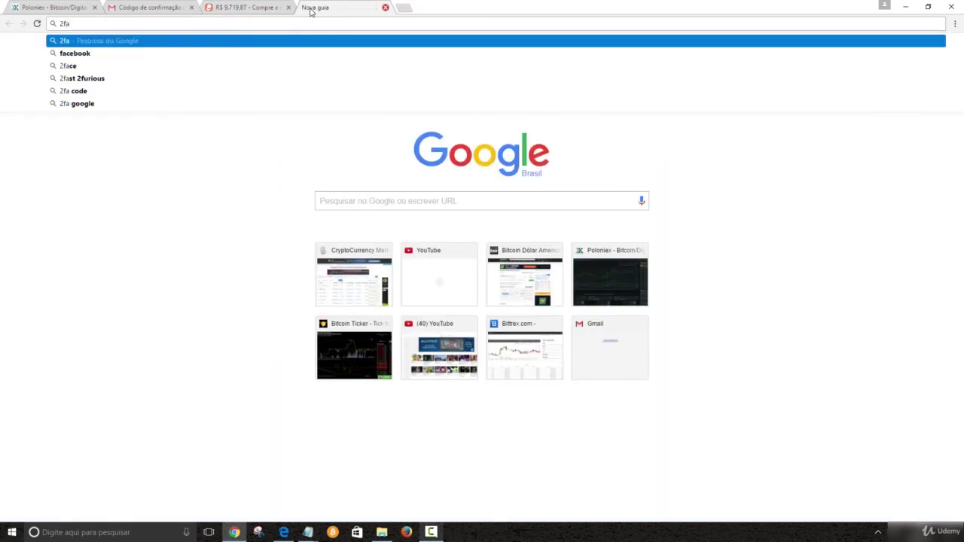
# Search Google for 2fa and browse a two-step verification image result.
pyautogui.press('Return')
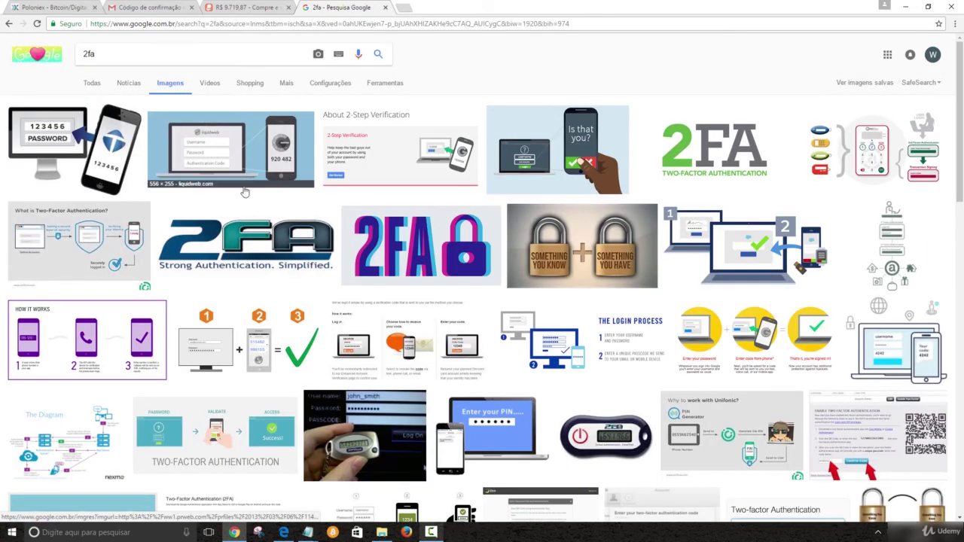
pyautogui.click(276, 159)
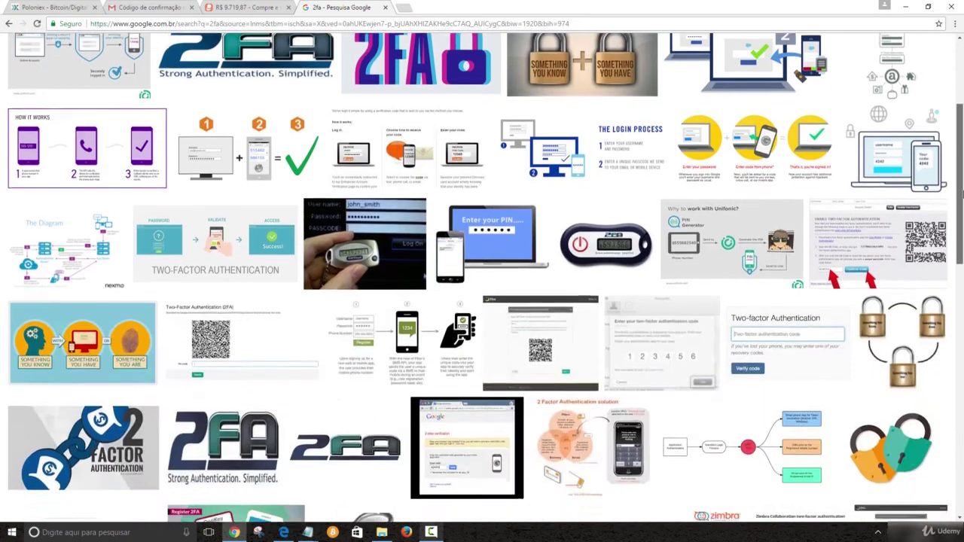
pyautogui.scroll(-1, 486, 278)
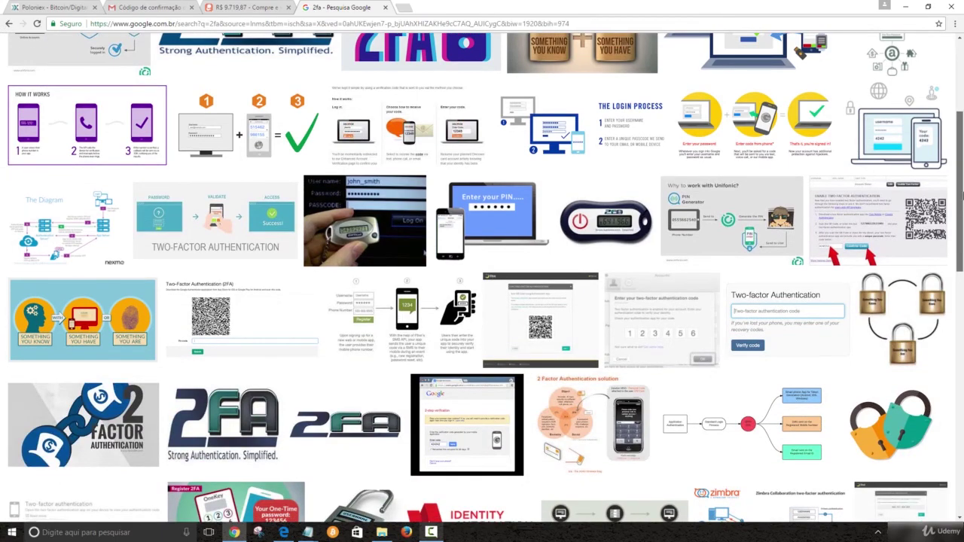
pyautogui.moveTo(963, 196); pyautogui.dragTo(962, 46)
# Refine the search to '2fa scan' and open the SecurEnvoy Scan QR Code image in its own tab.
pyautogui.click(136, 54)
pyautogui.write('sca')
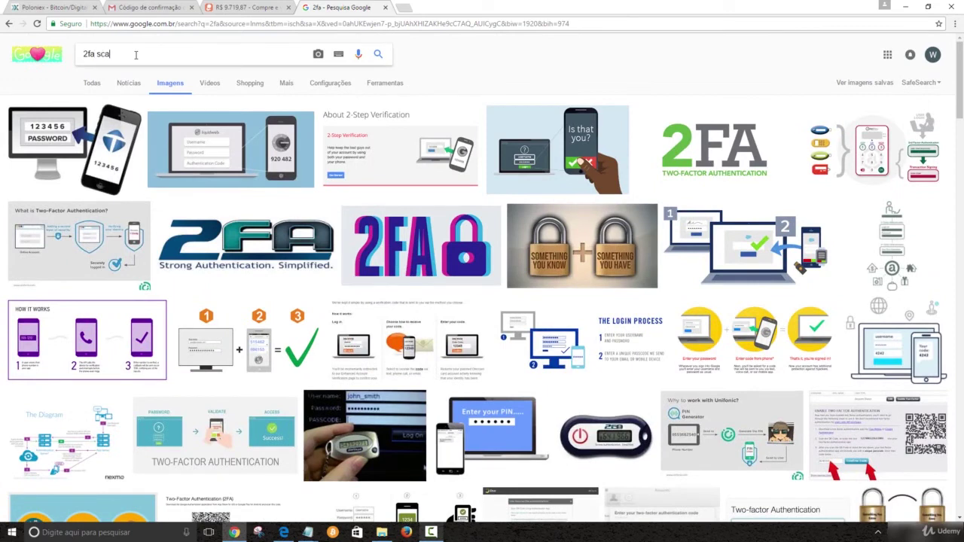
pyautogui.write('n')
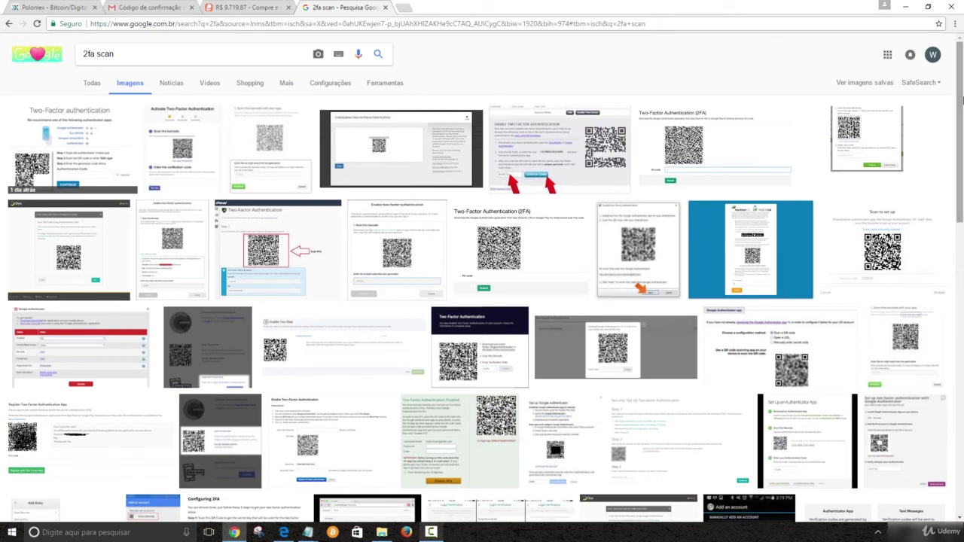
pyautogui.scroll(-5, 962, 90)
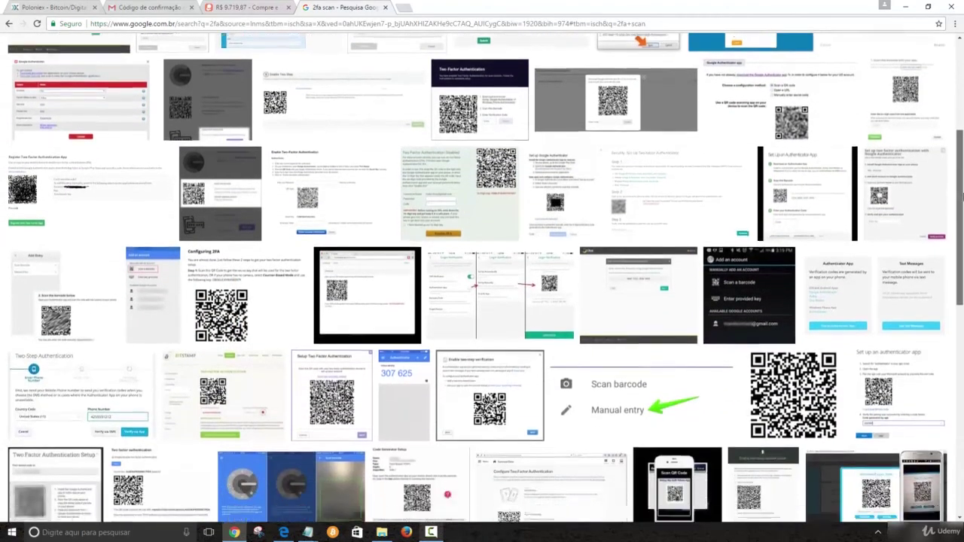
pyautogui.scroll(-1, 882, 221)
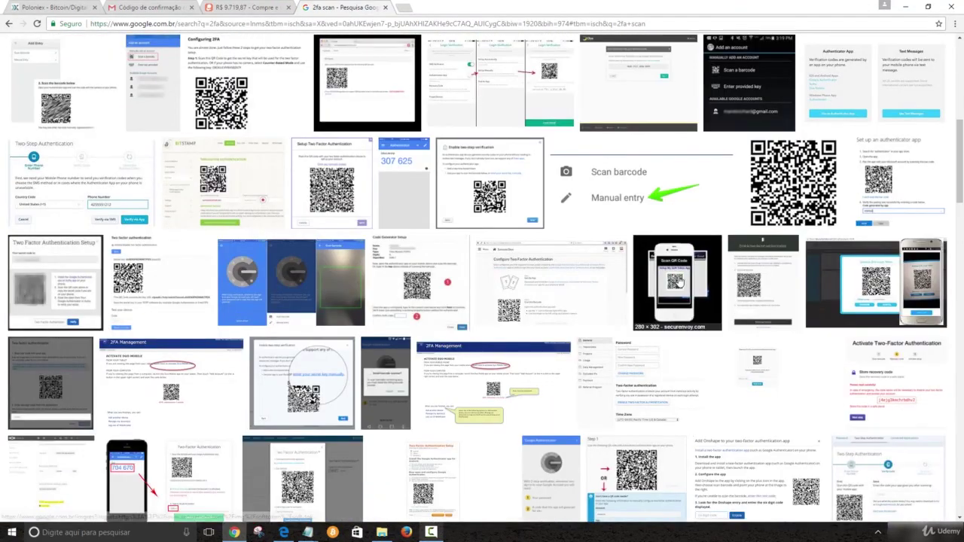
pyautogui.click(678, 281)
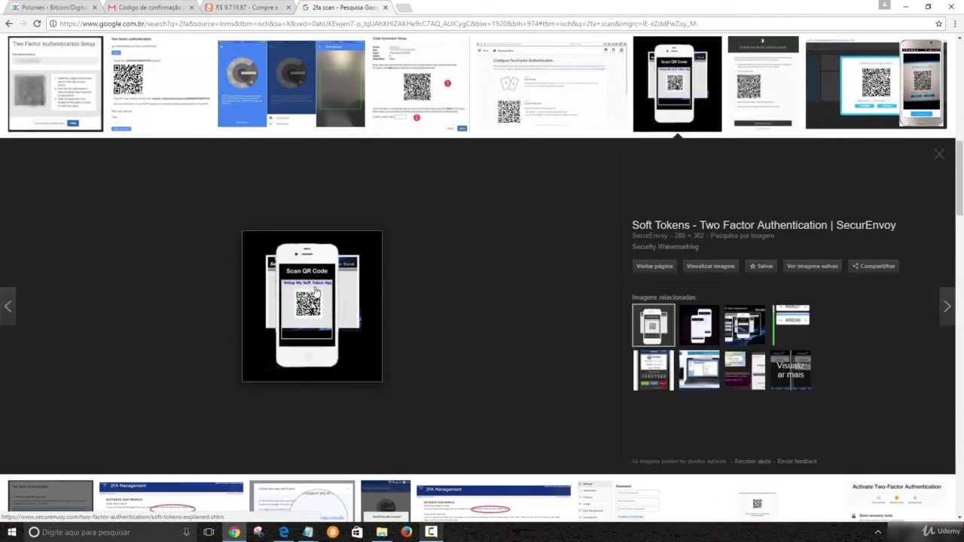
pyautogui.click(716, 267)
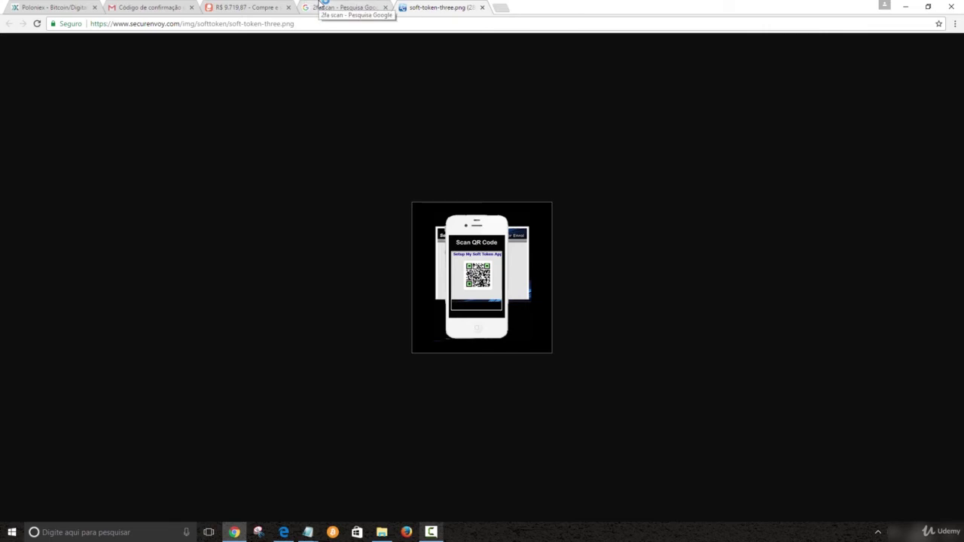
pyautogui.click(502, 8)
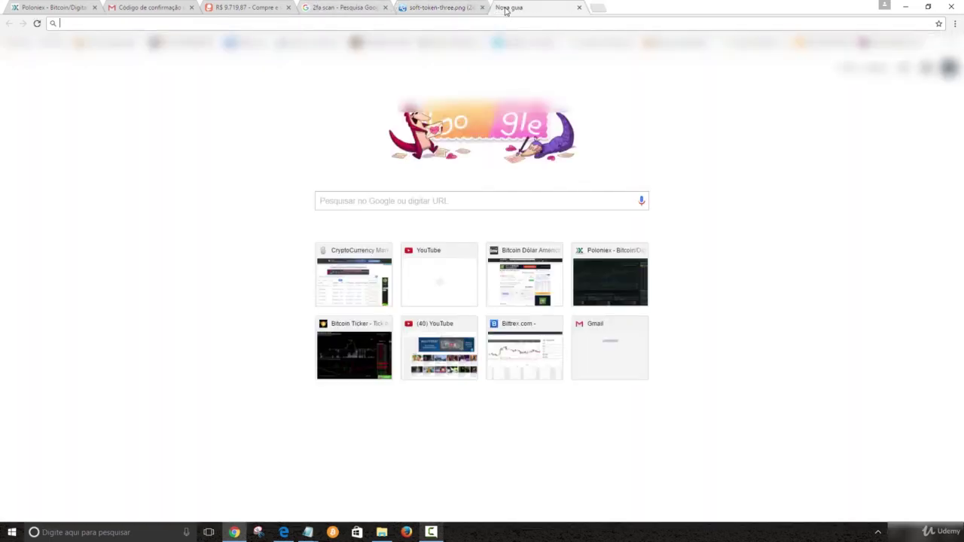
# Search 'google auth', check the help article, and try installing Google Authenticator from Google Play.
pyautogui.write('google auth')
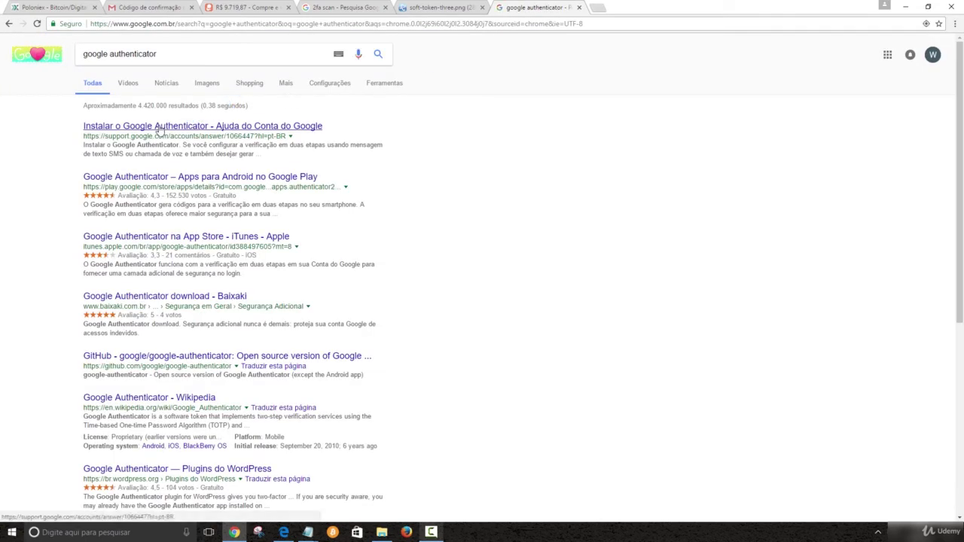
pyautogui.click(160, 128)
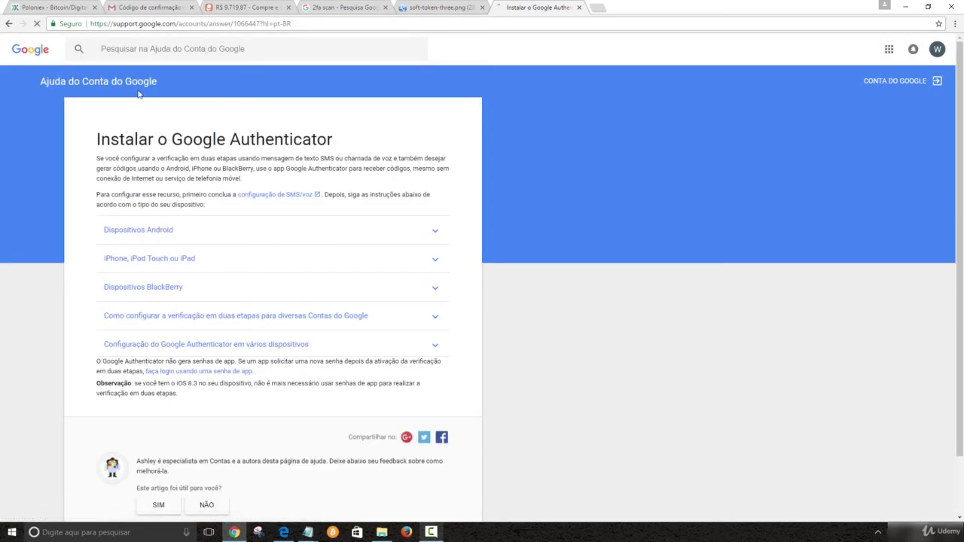
pyautogui.click(8, 24)
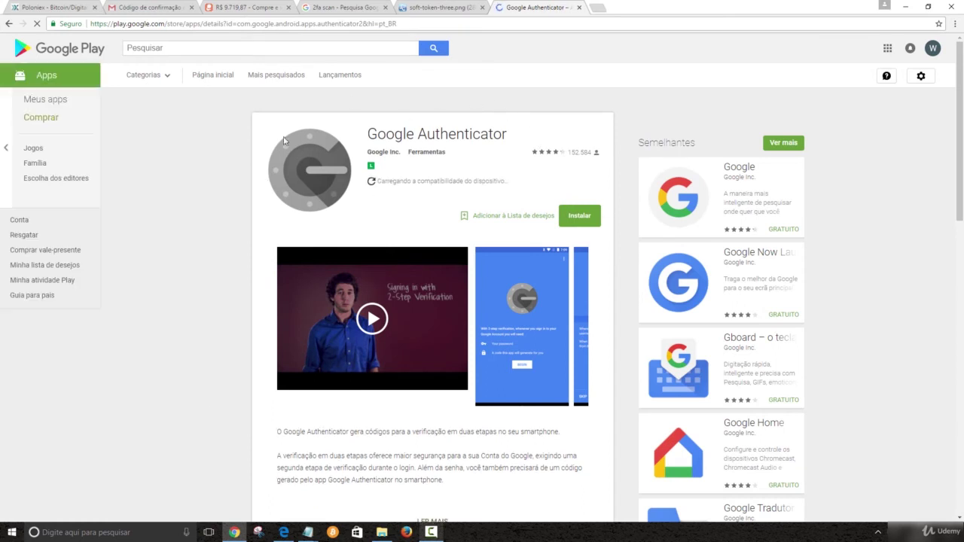
pyautogui.moveTo(509, 134); pyautogui.dragTo(362, 130)
pyautogui.moveTo(288, 125); pyautogui.dragTo(280, 128)
pyautogui.click(587, 215)
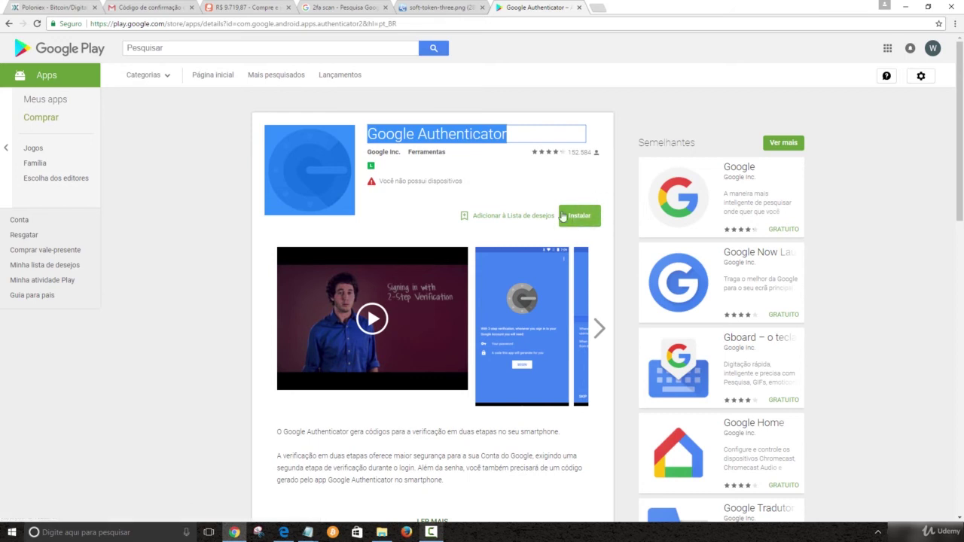
# Review the Google Authenticator title on its Play page, then close the store page.
pyautogui.click(532, 138)
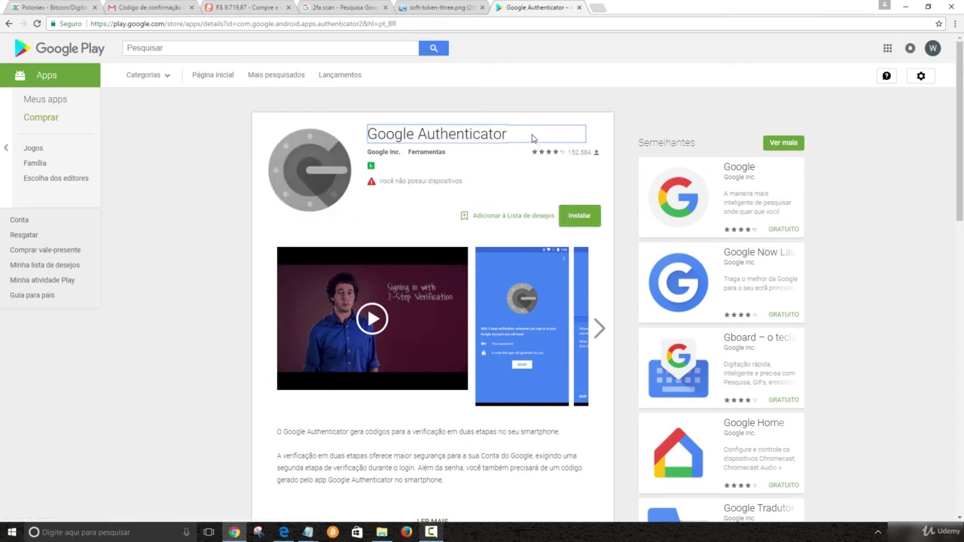
pyautogui.moveTo(532, 138); pyautogui.dragTo(327, 118)
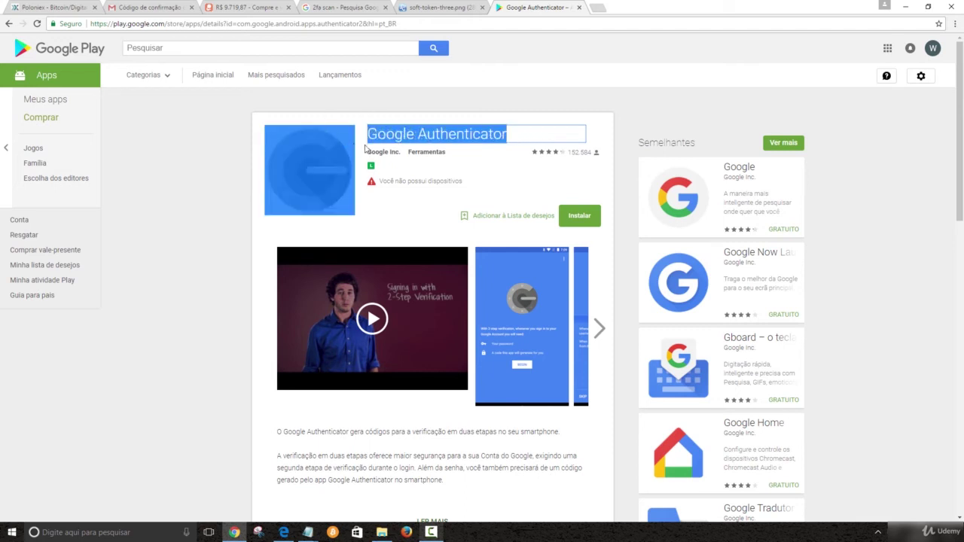
pyautogui.click(408, 128)
pyautogui.doubleClick(409, 136)
pyautogui.click(409, 136)
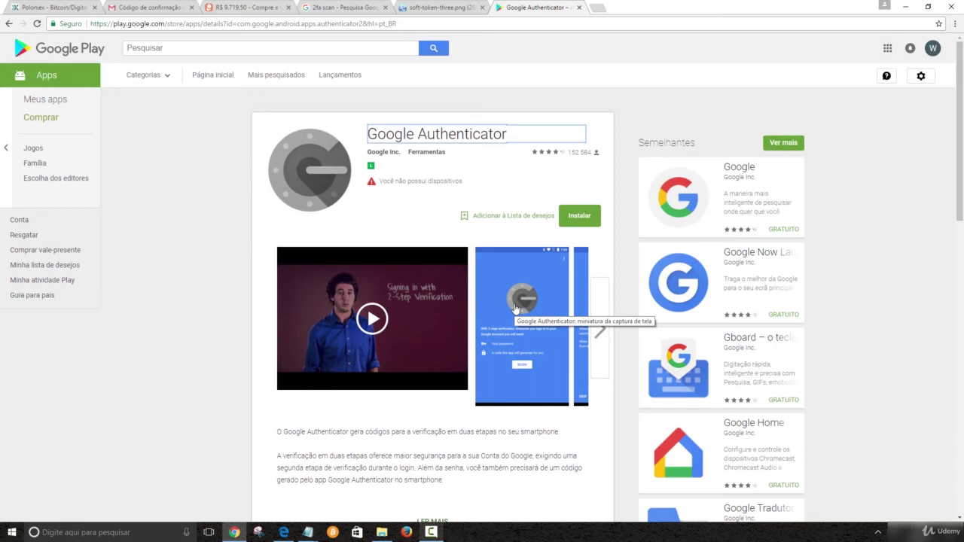
pyautogui.doubleClick(463, 129)
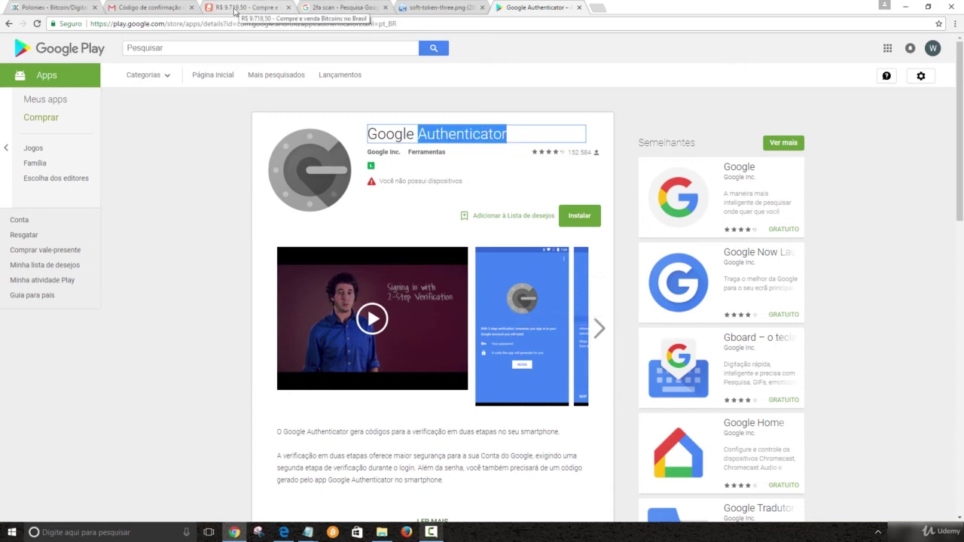
pyautogui.click(579, 7)
# Close the image tab, return to Foxbit and start enabling two-step authentication, scrolling to the QR code.
pyautogui.click(482, 8)
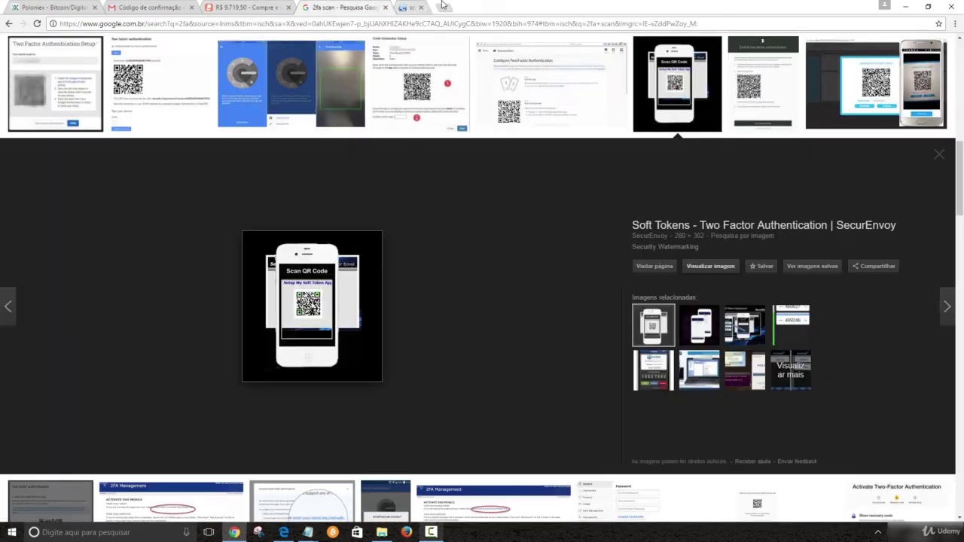
pyautogui.click(271, 7)
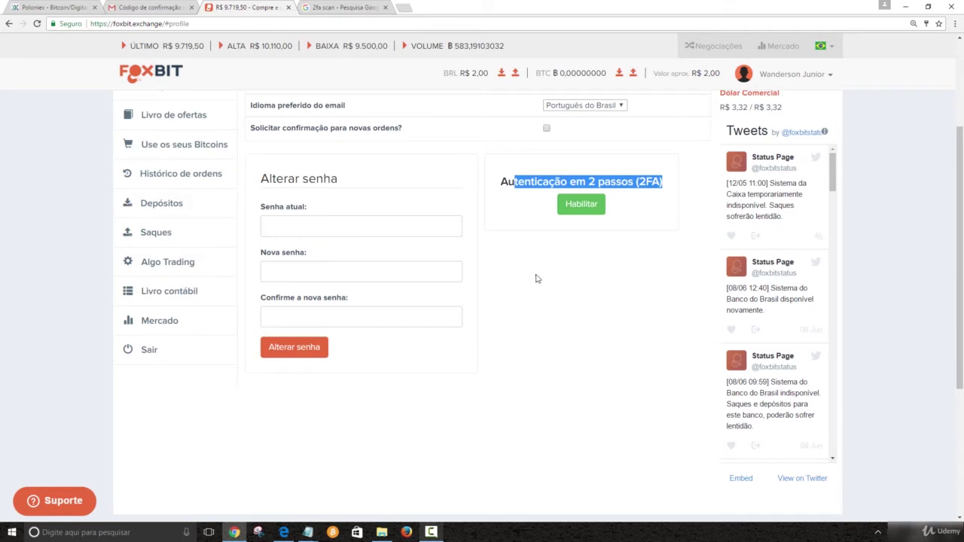
pyautogui.click(584, 208)
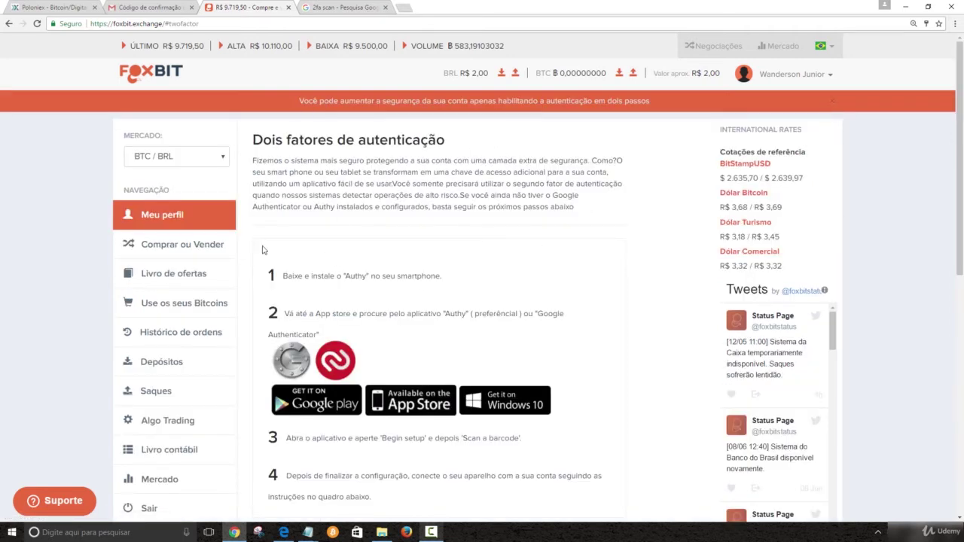
pyautogui.moveTo(962, 134); pyautogui.dragTo(961, 206)
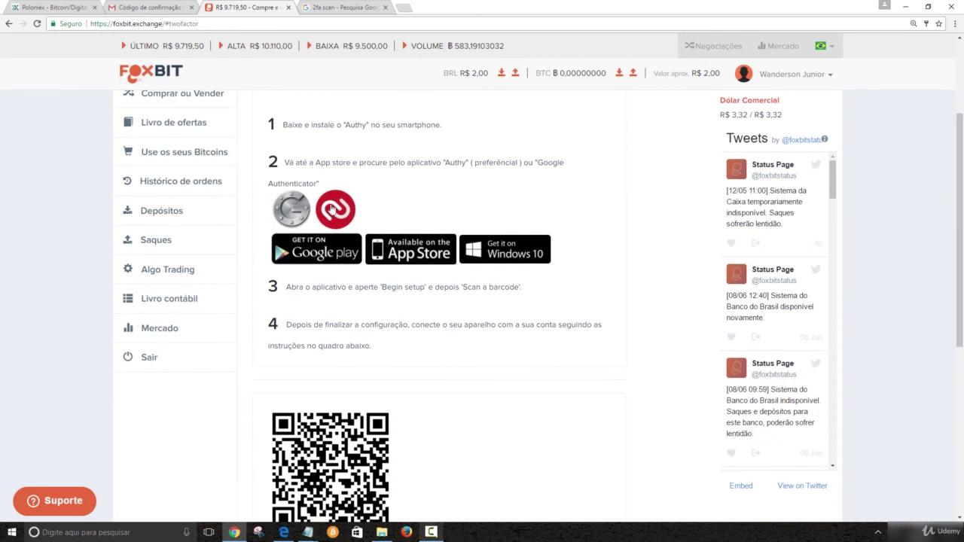
pyautogui.moveTo(962, 196); pyautogui.dragTo(962, 272)
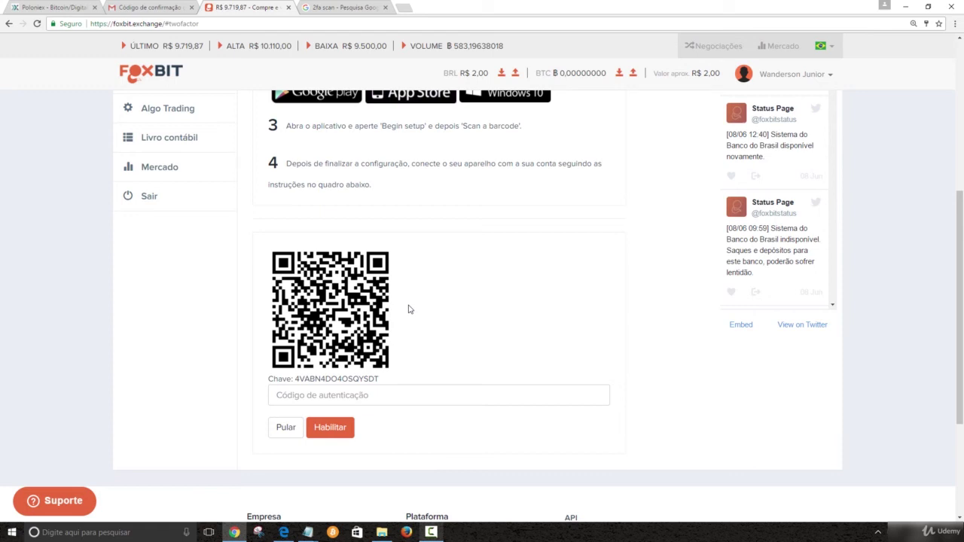
# Select and inspect the Chave secret key text beneath the QR code.
pyautogui.moveTo(270, 379); pyautogui.dragTo(379, 378)
pyautogui.click(400, 379)
pyautogui.moveTo(268, 379); pyautogui.dragTo(386, 379)
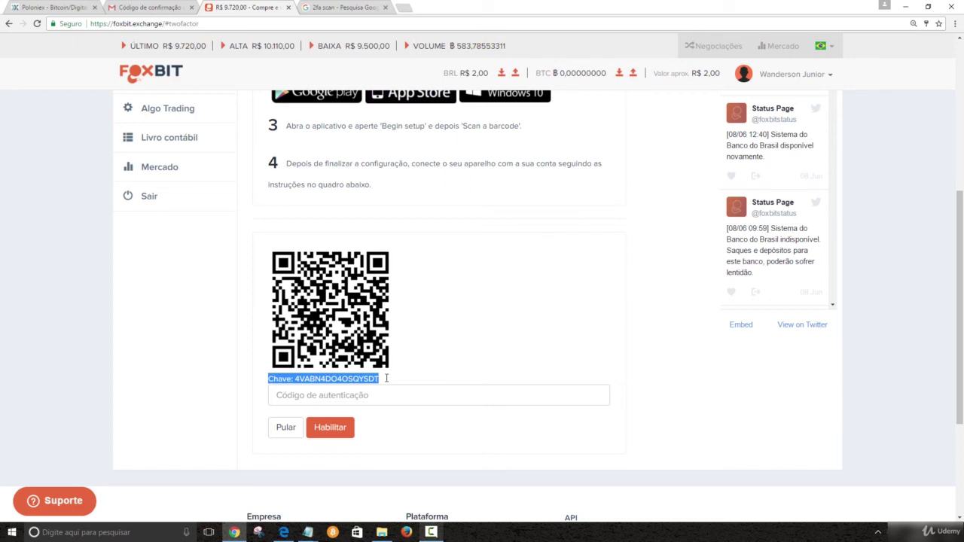
pyautogui.click(386, 378)
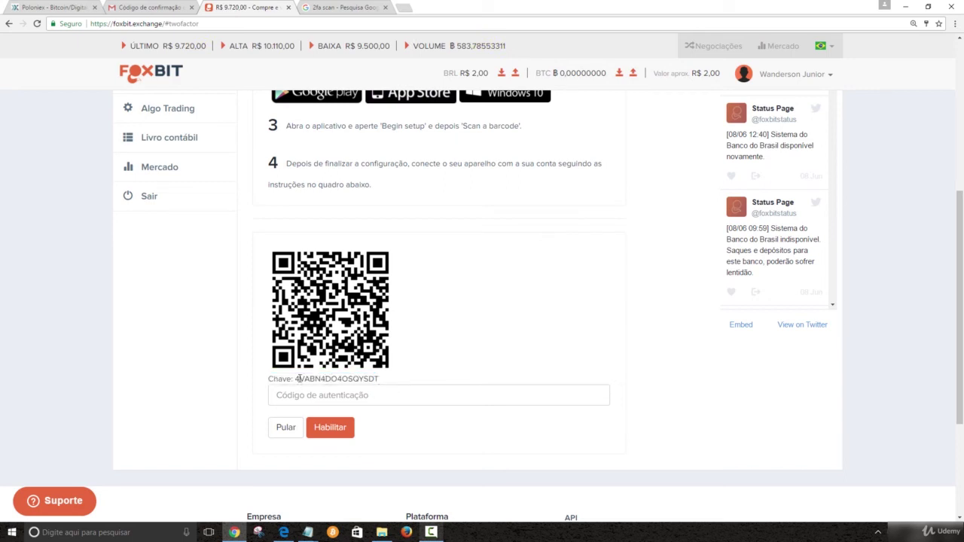
pyautogui.moveTo(295, 378); pyautogui.dragTo(382, 381)
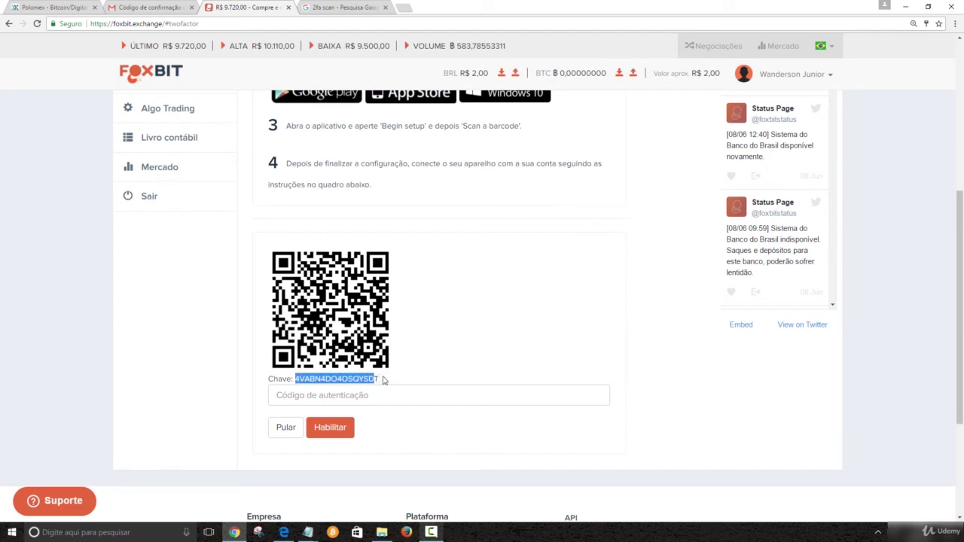
pyautogui.click(321, 380)
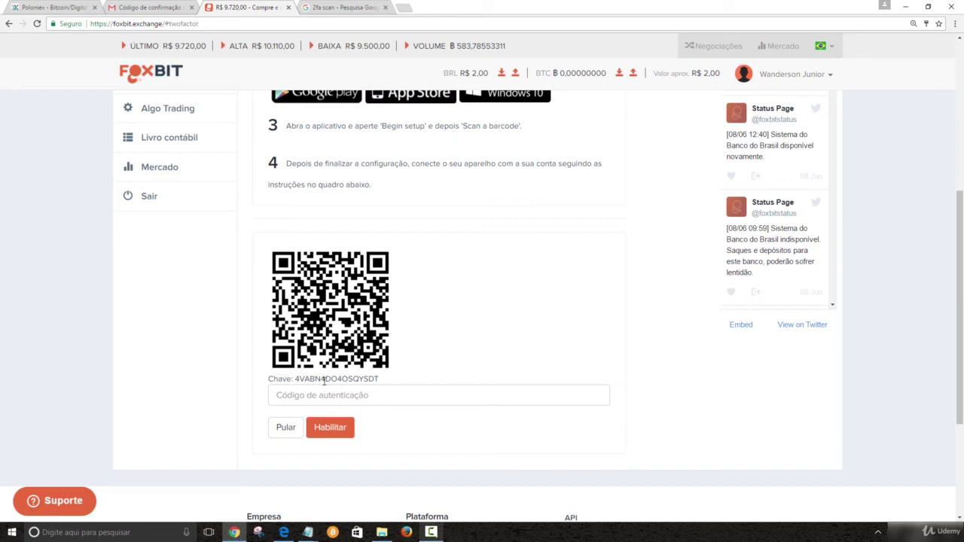
pyautogui.moveTo(321, 380); pyautogui.dragTo(325, 380)
pyautogui.click(324, 380)
pyautogui.doubleClick(367, 380)
pyautogui.click(365, 381)
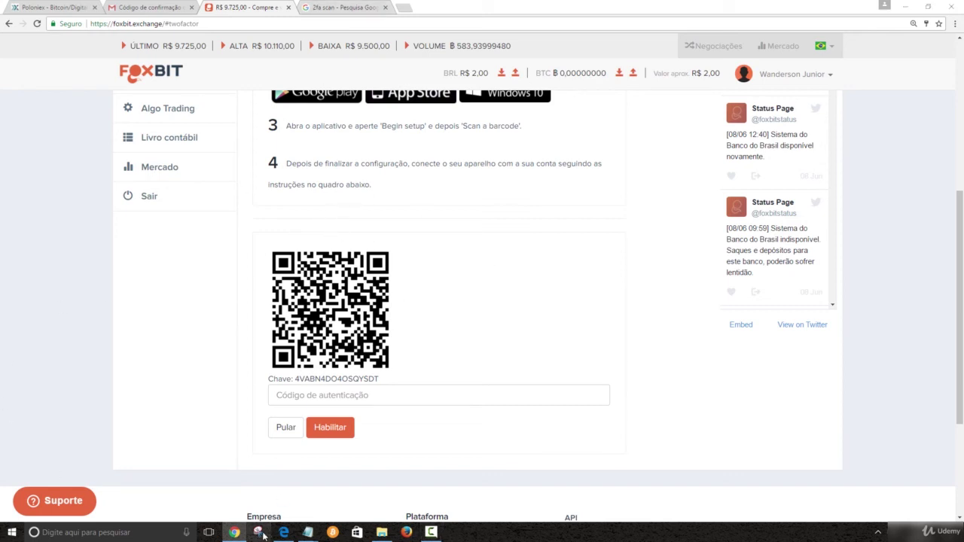
# Snip the QR code area with Snipping Tool, discard that capture, and start a fresh one.
pyautogui.click(259, 532)
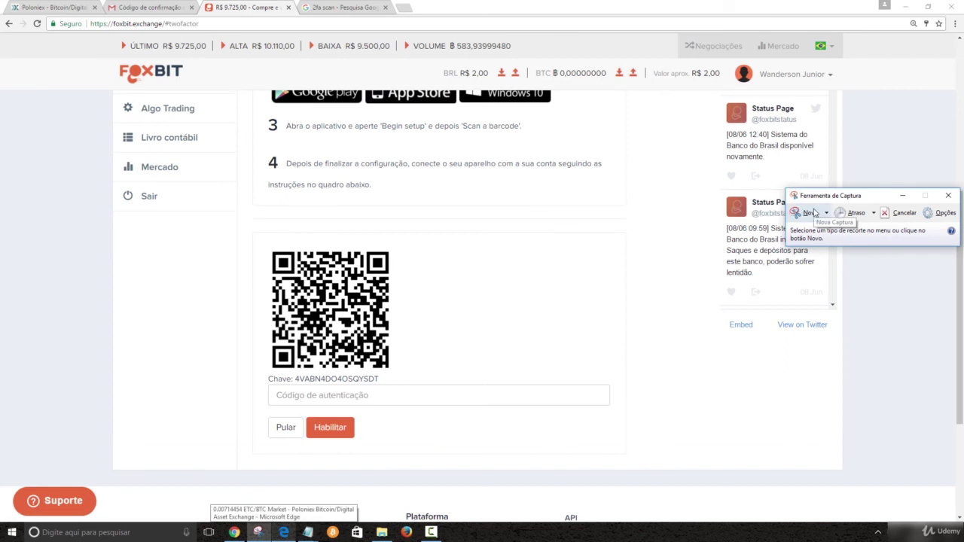
pyautogui.click(812, 213)
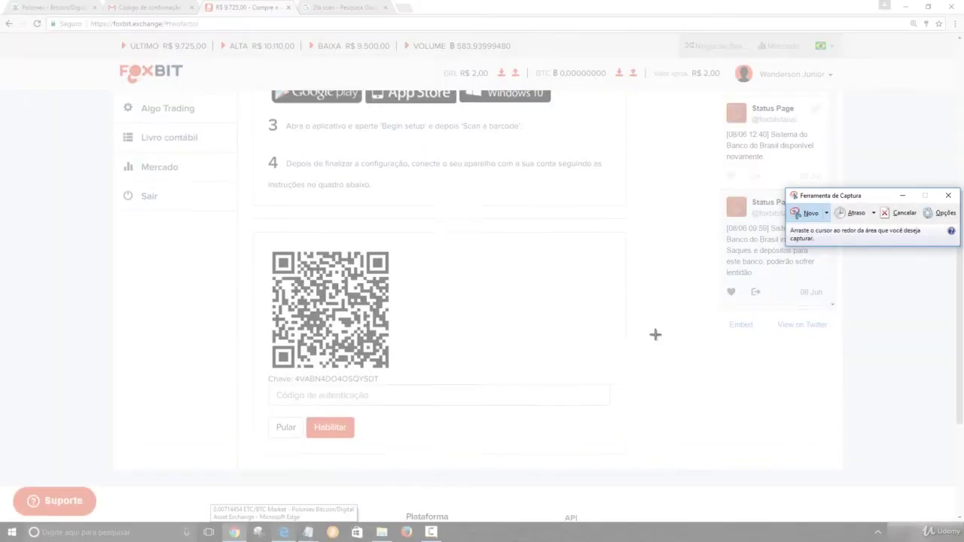
pyautogui.moveTo(247, 231); pyautogui.dragTo(648, 460)
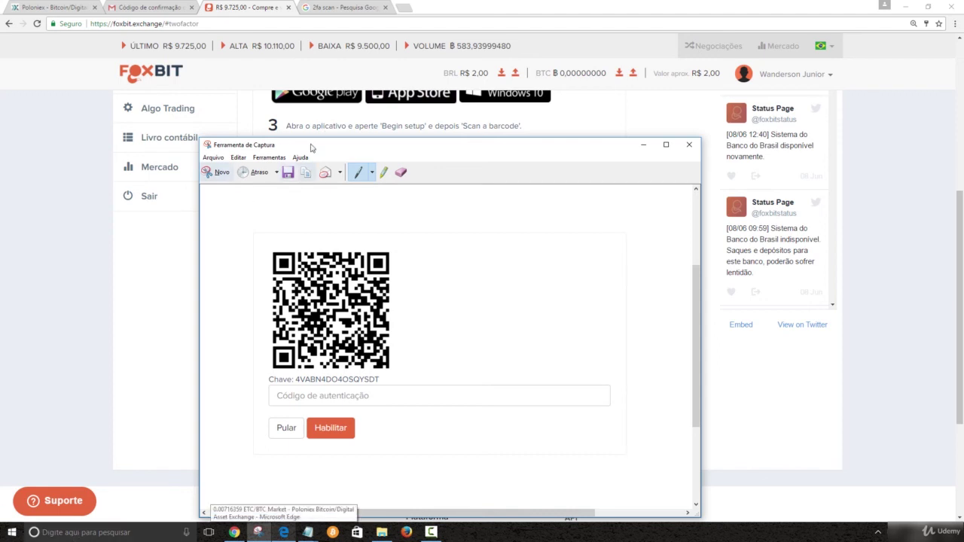
pyautogui.moveTo(344, 148); pyautogui.dragTo(516, 66)
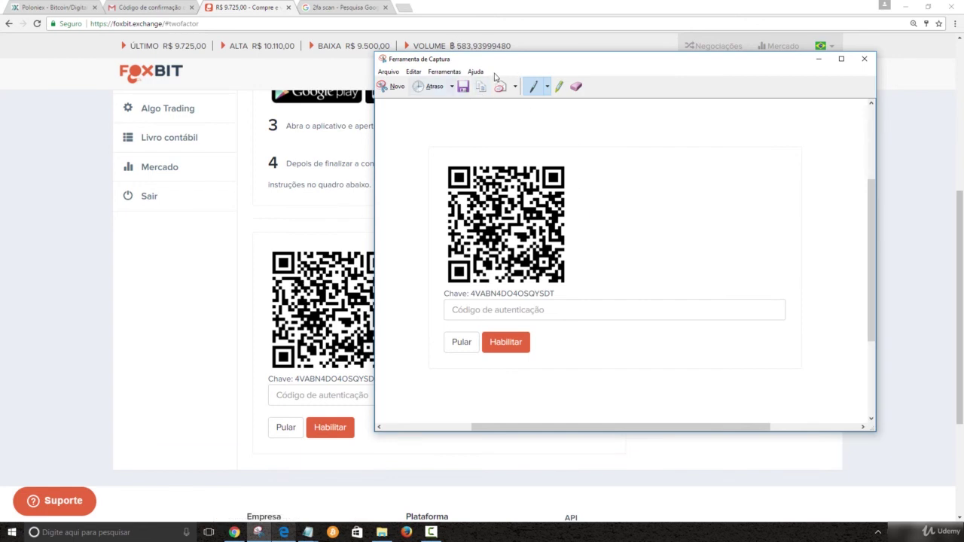
pyautogui.click(865, 62)
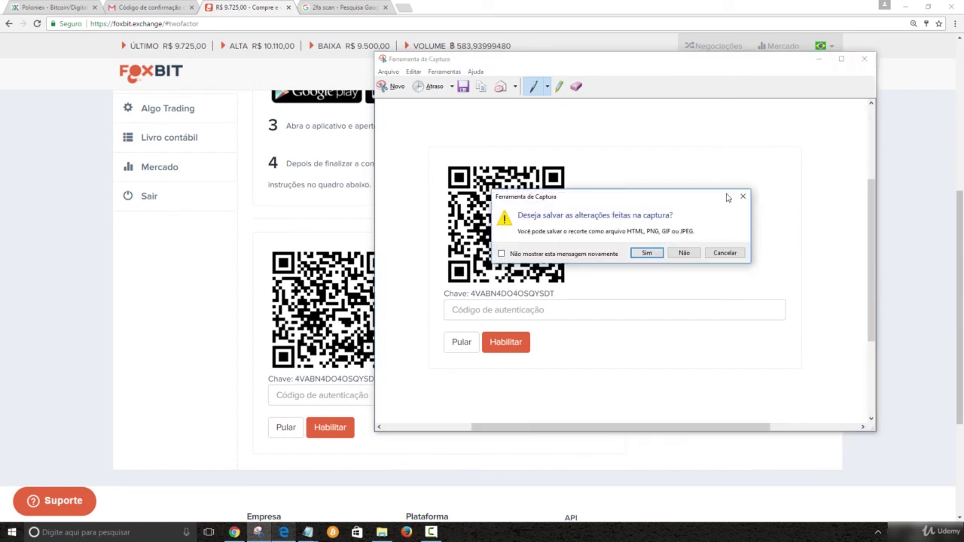
pyautogui.click(682, 253)
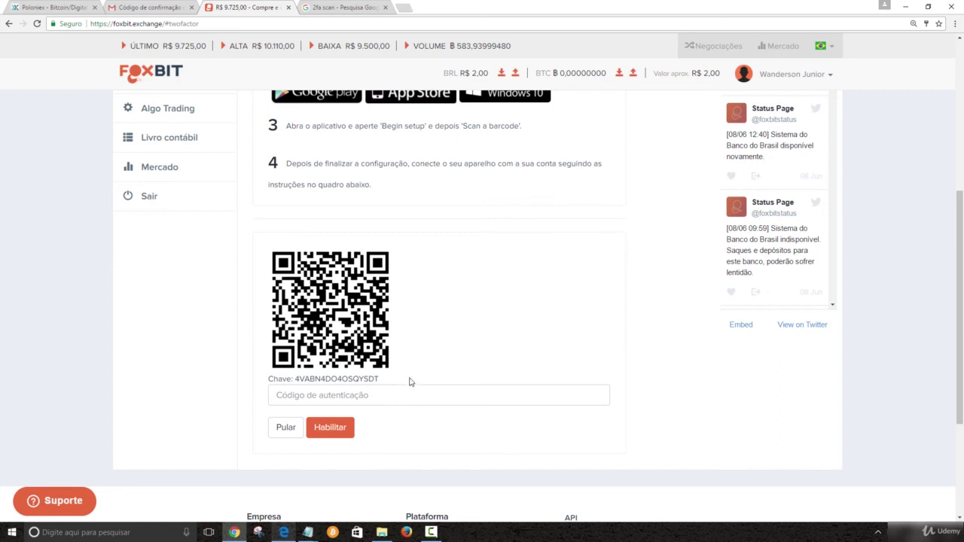
pyautogui.click(258, 532)
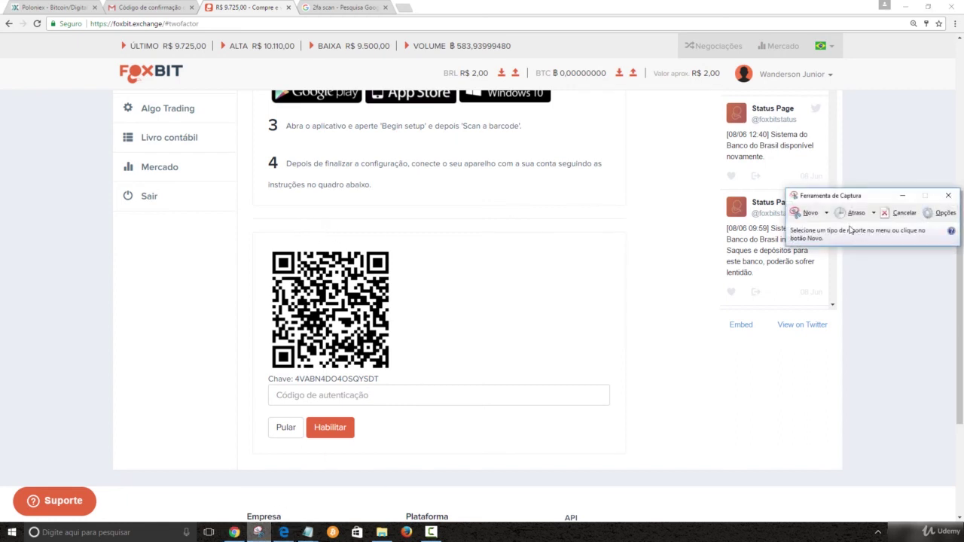
pyautogui.click(811, 213)
# Snip the QR code, key and code field and save it as a JPEG named 'foxbit' plus the account holder's name.
pyautogui.moveTo(251, 227); pyautogui.dragTo(644, 466)
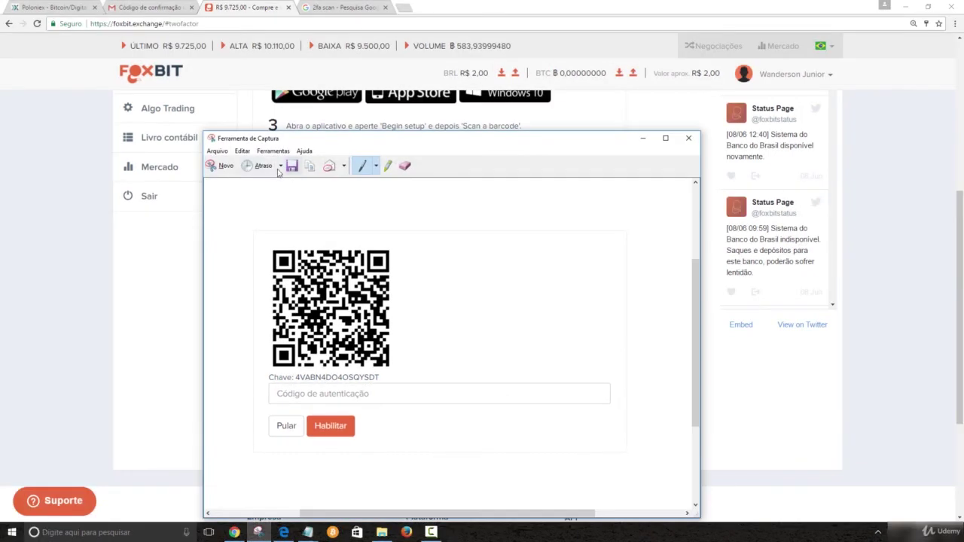
pyautogui.click(292, 166)
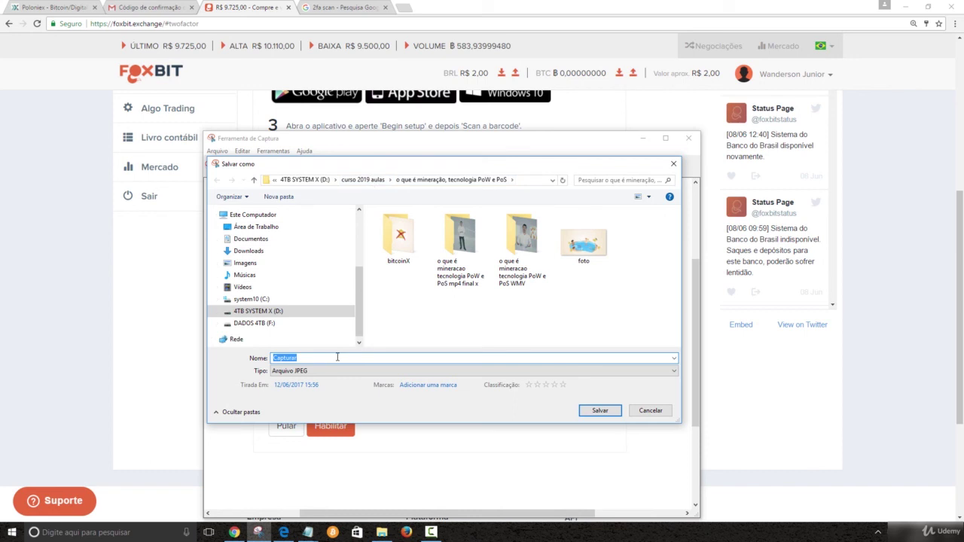
pyautogui.write('foxbit 2fa')
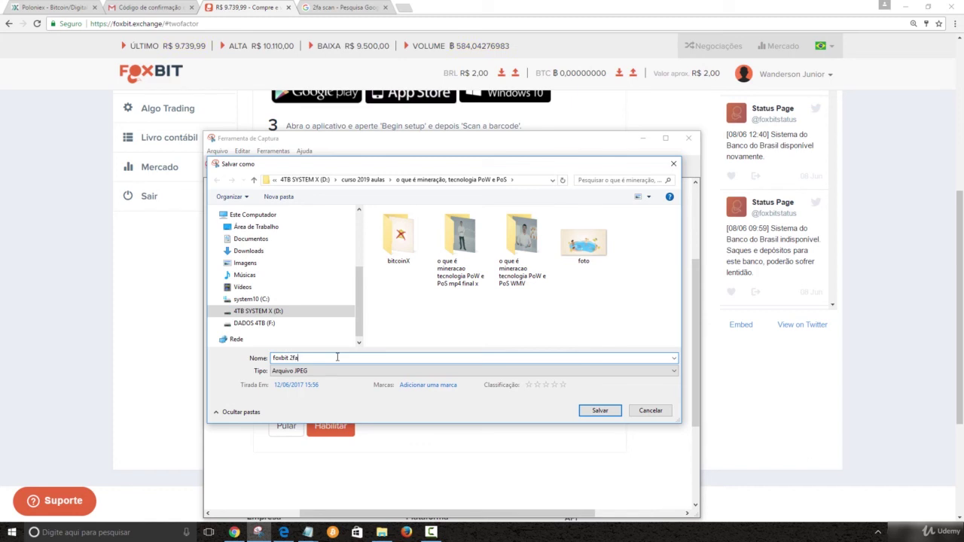
pyautogui.write('junior')
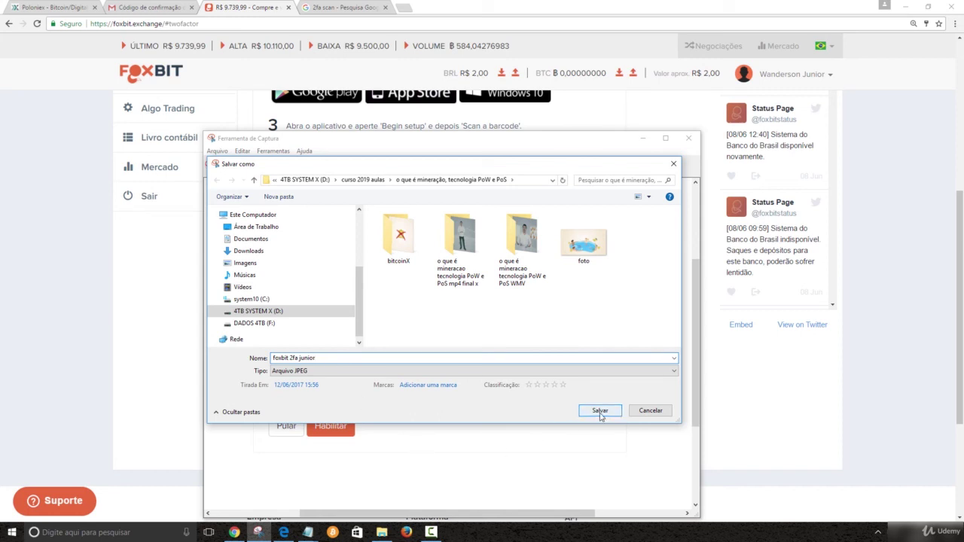
pyautogui.click(600, 415)
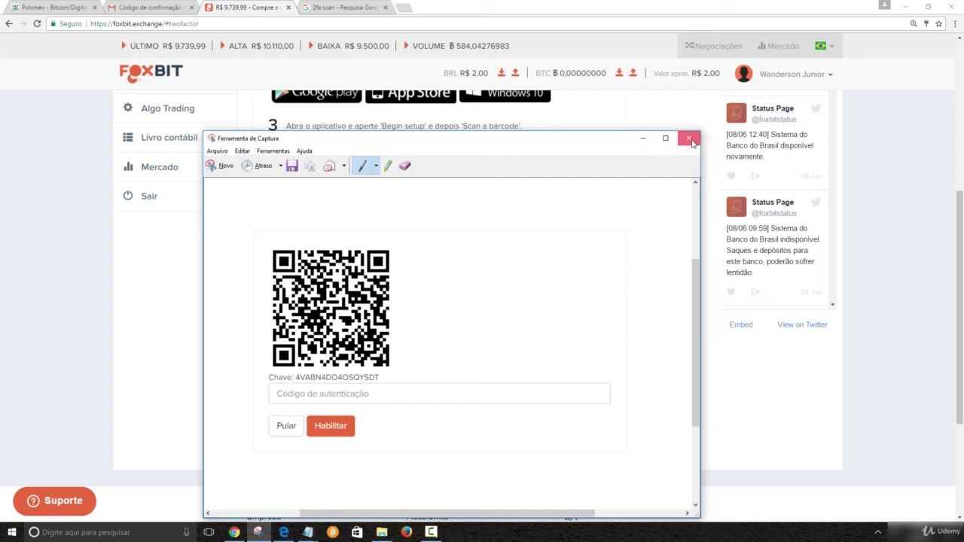
# Close Snipping Tool and enable two-factor authentication with the authenticator app's current code.
pyautogui.click(689, 140)
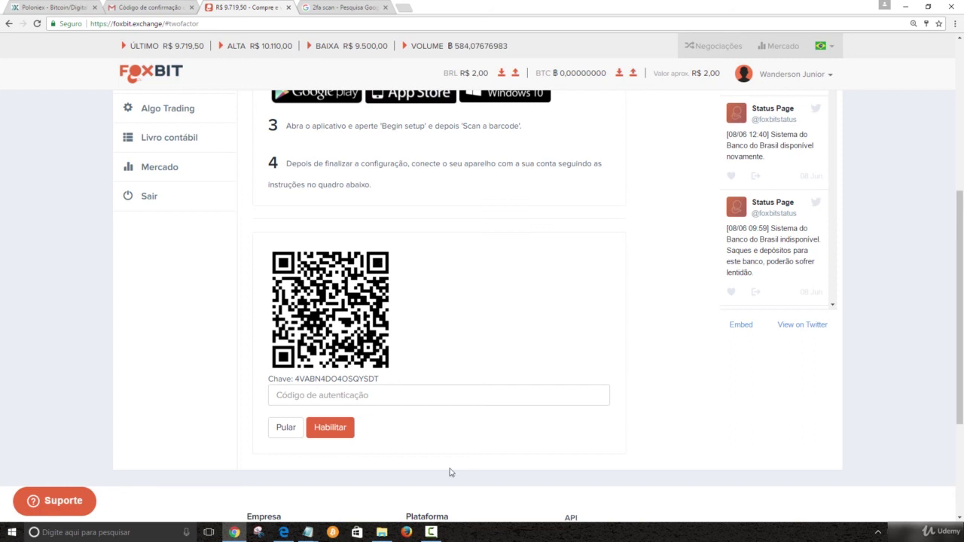
pyautogui.click(323, 396)
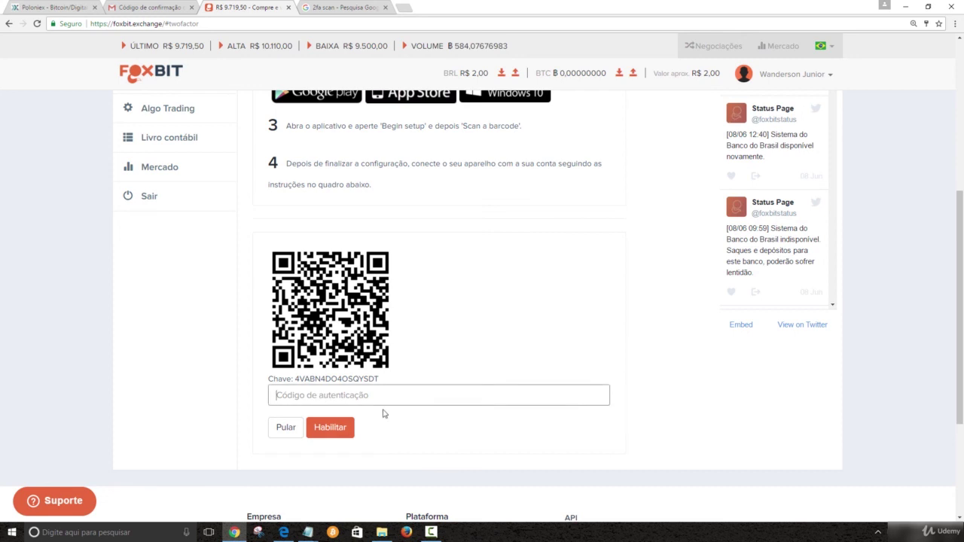
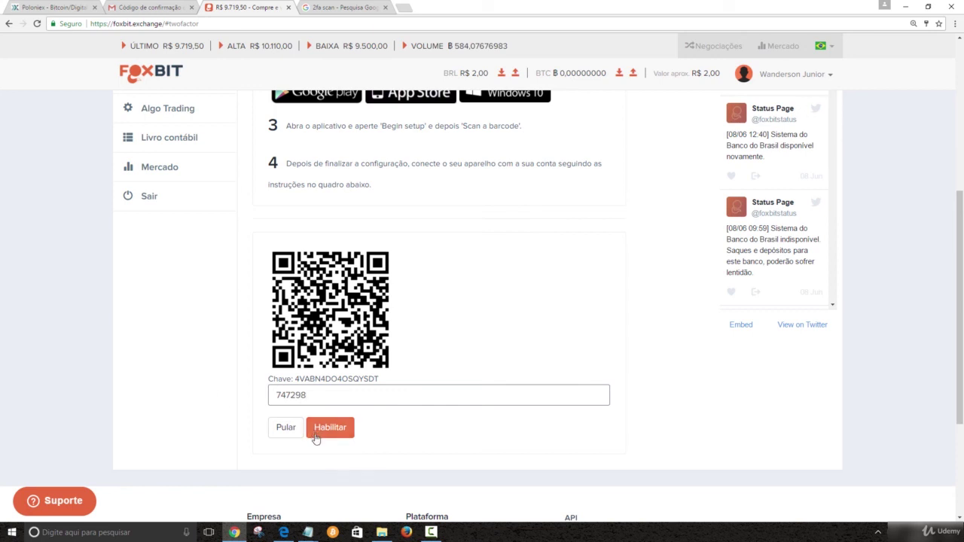
pyautogui.click(318, 436)
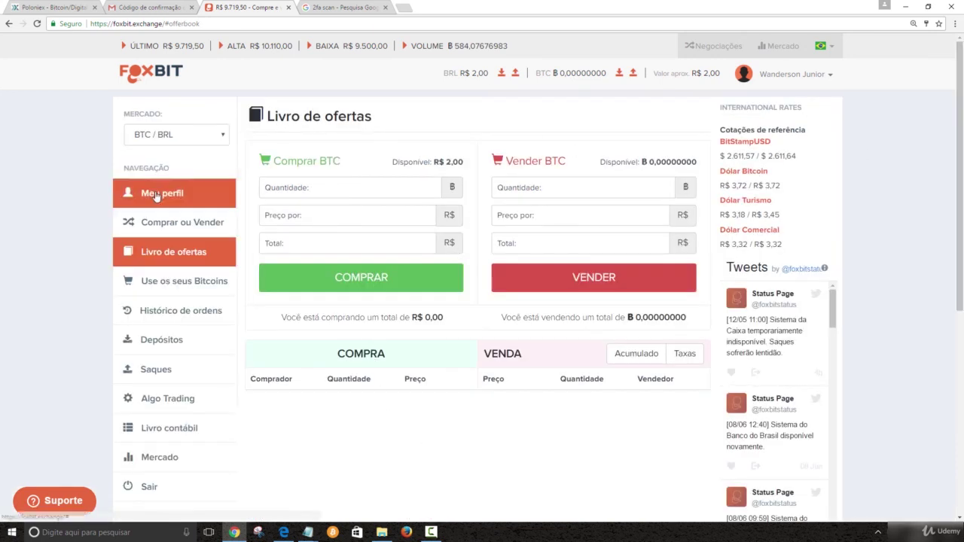
# Open Meu perfil and confirm 2FA shows Desabilitar and the account is verified at Nível II.
pyautogui.click(157, 196)
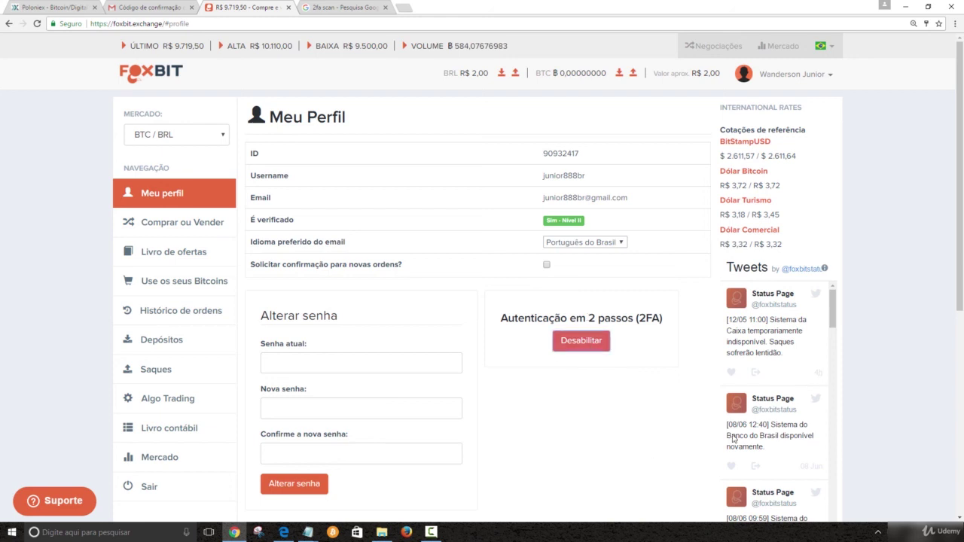
pyautogui.click(593, 348)
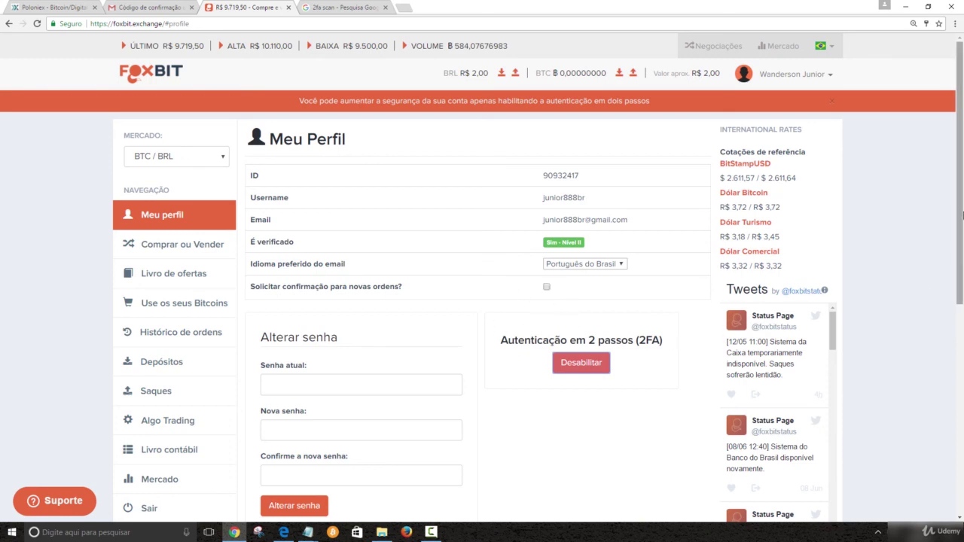
pyautogui.scroll(-3, 962, 223)
pyautogui.scroll(3, 962, 223)
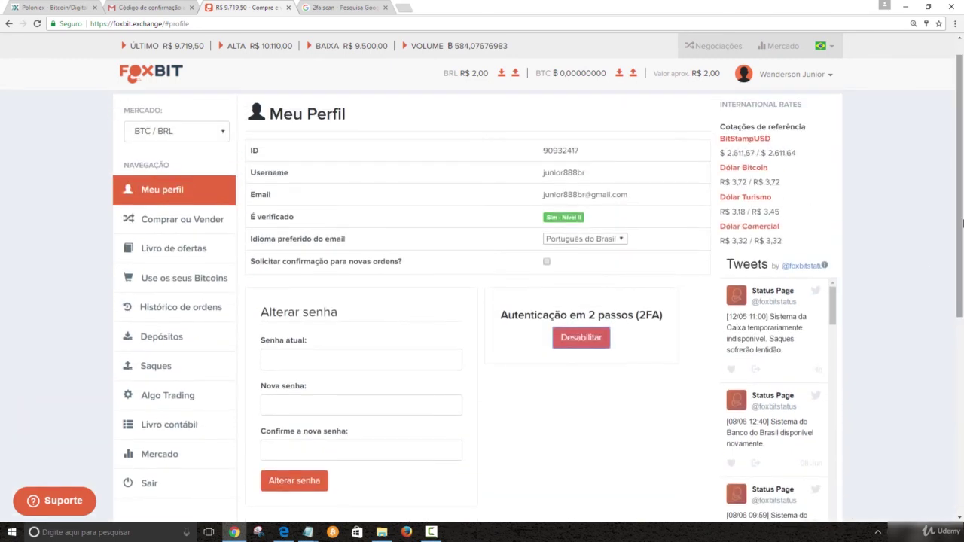